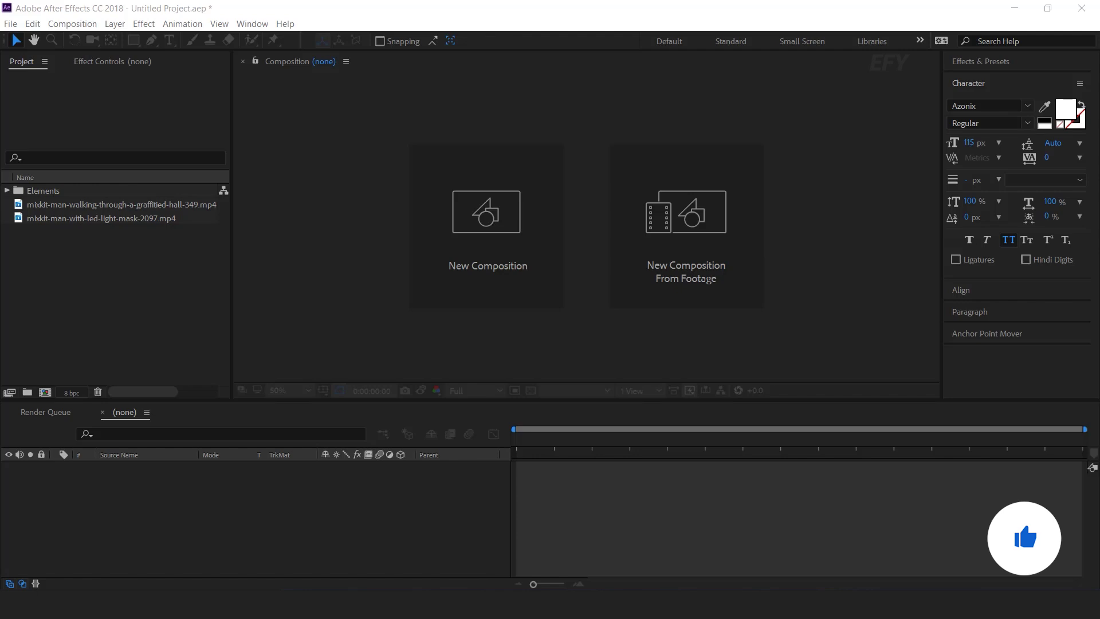
Create a new composition named "main comp" with the HDTV 1080 25 preset
click(466, 214)
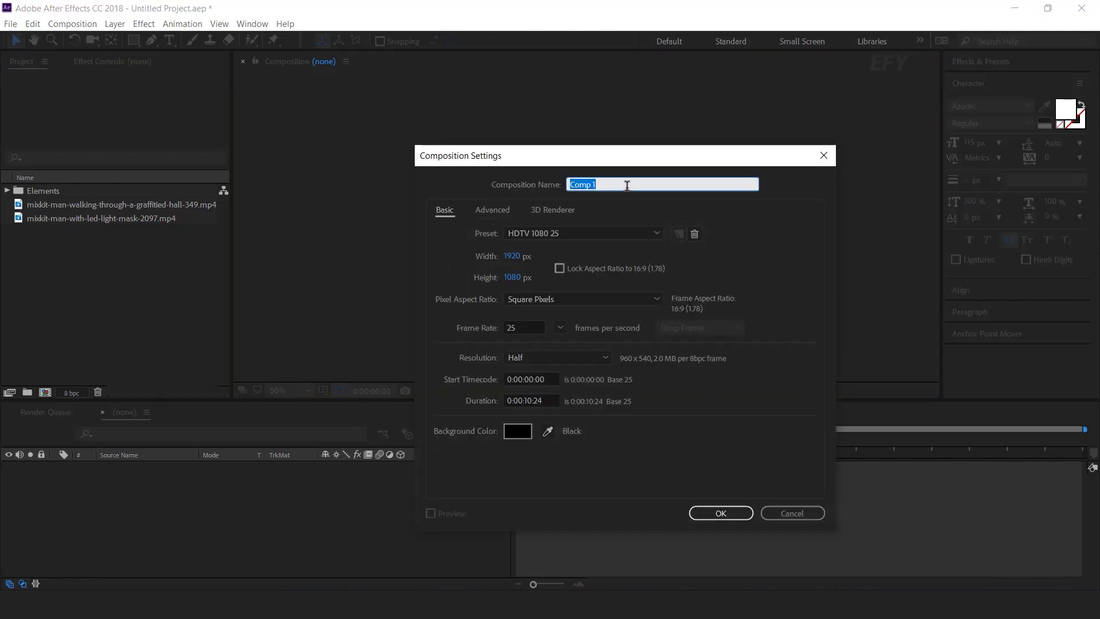
text(main comp)
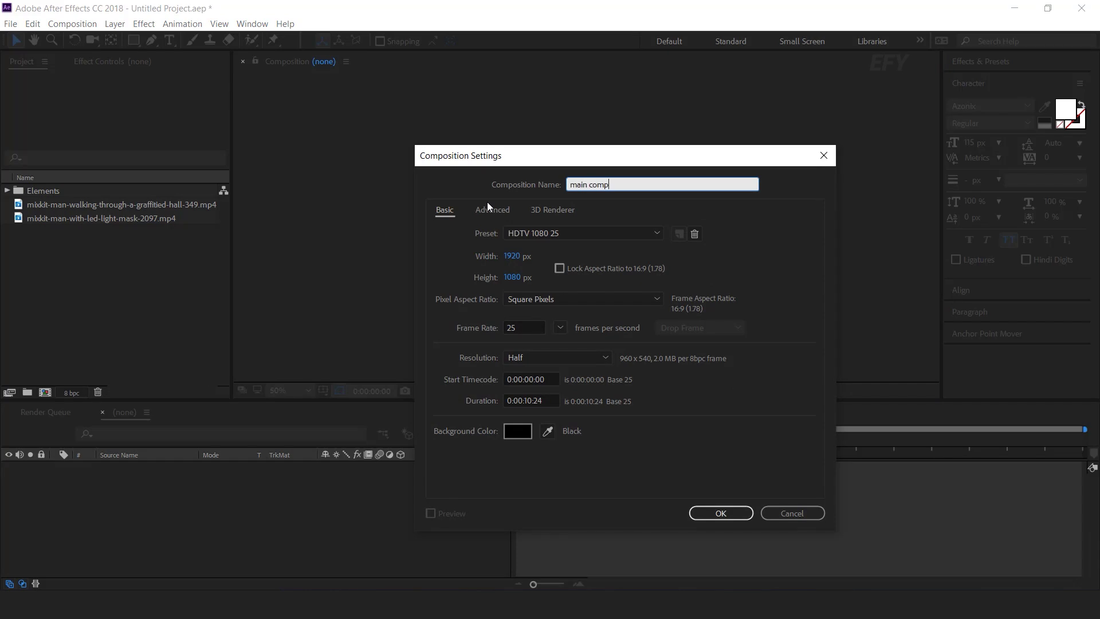
key(Return)
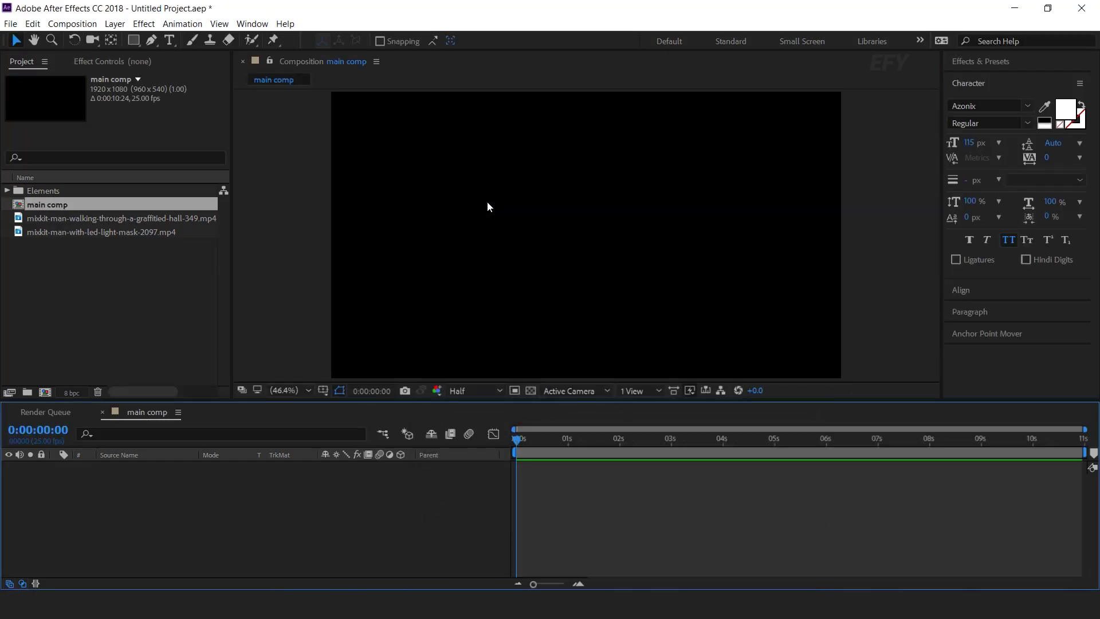
Add Background particles.mp4 from the Elements folder to the main comp timeline and preview its first seconds
click(87, 265)
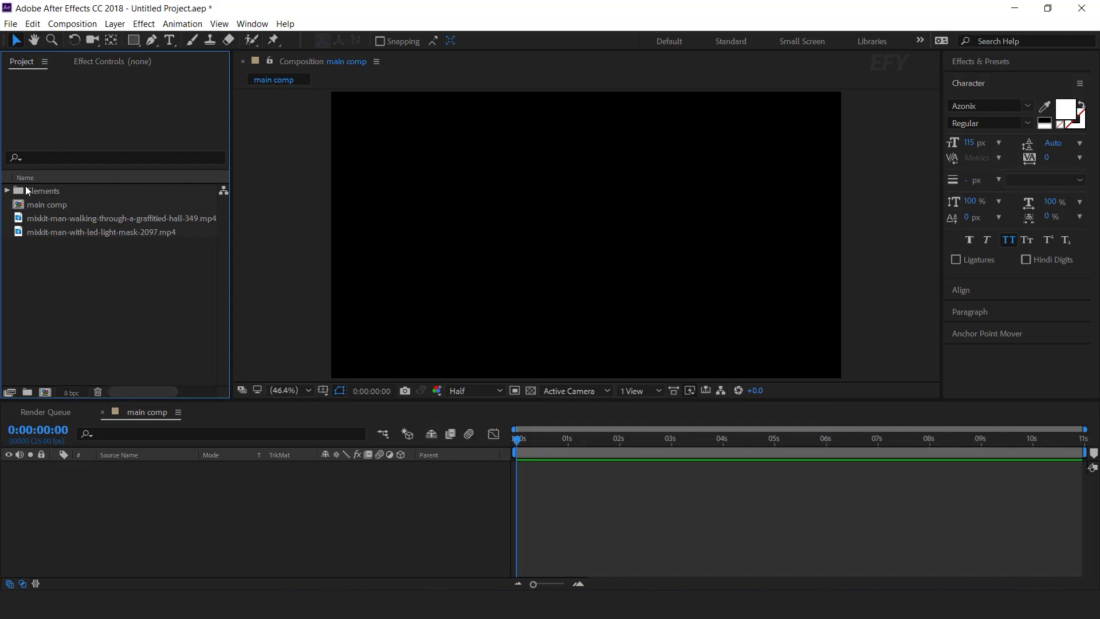
click(7, 192)
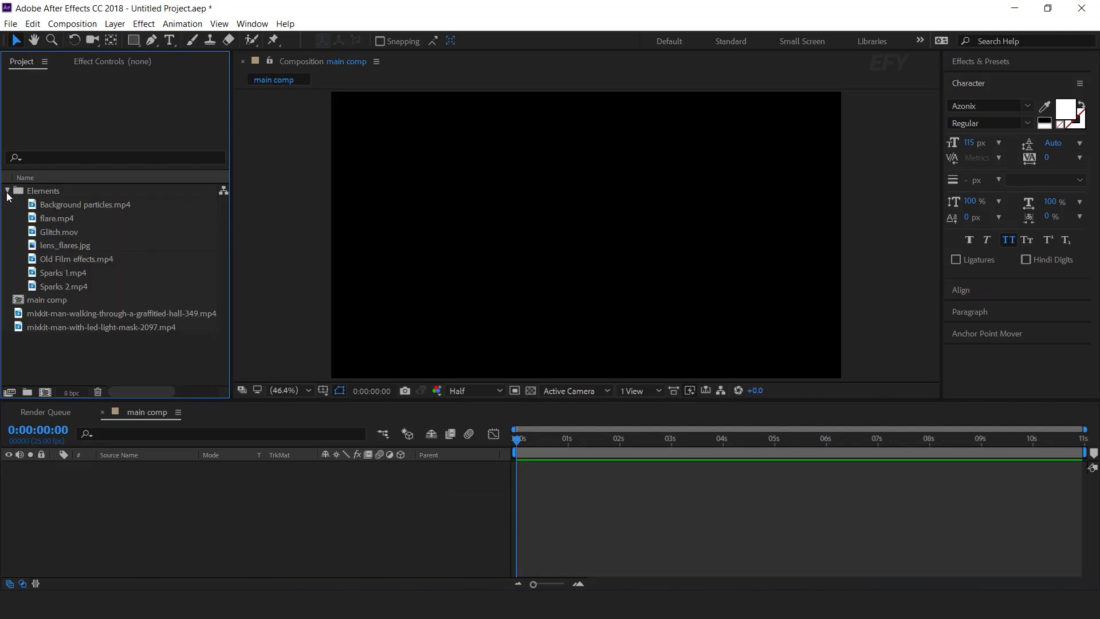
click(92, 205)
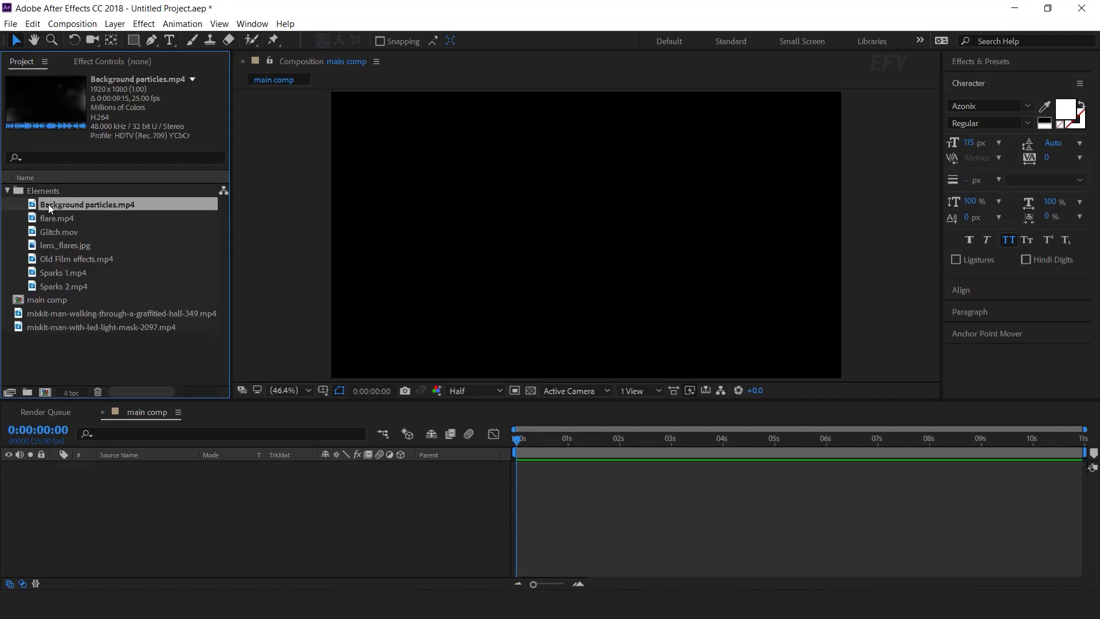
drag(48, 204, 214, 493)
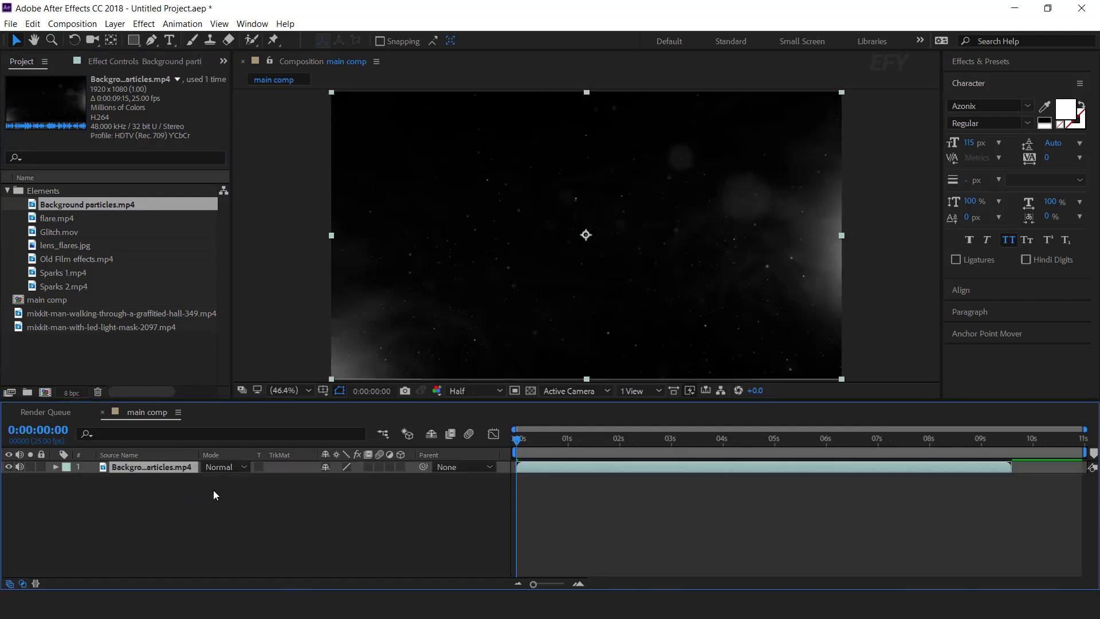
drag(527, 440, 605, 441)
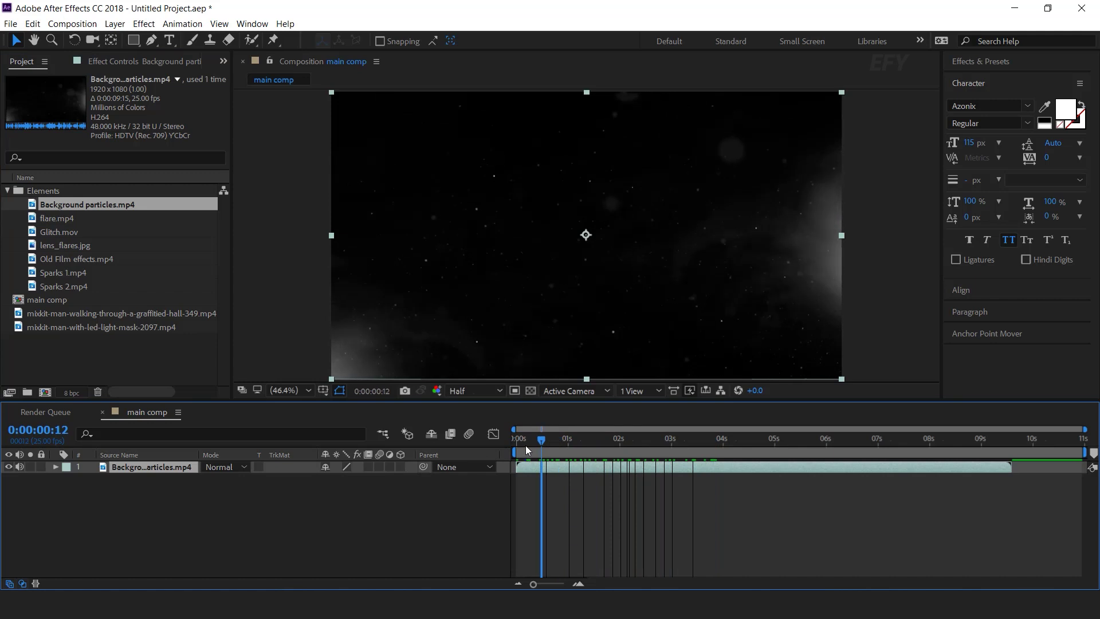
key(Home)
click(286, 529)
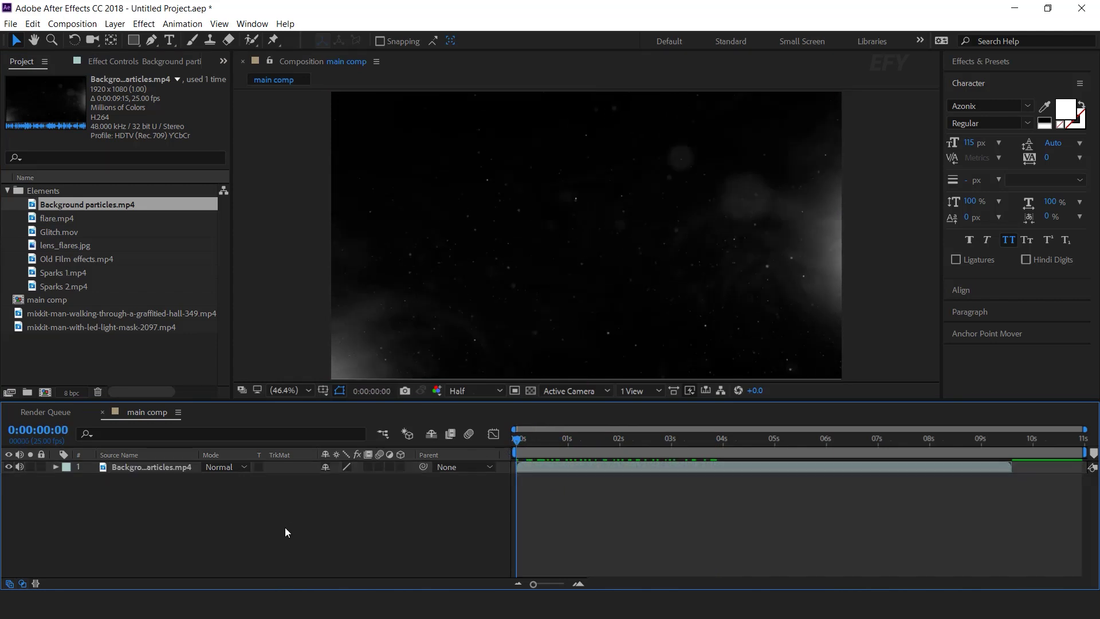
Create another composition named "text 1" with the HDTV 1080 25 preset
click(45, 392)
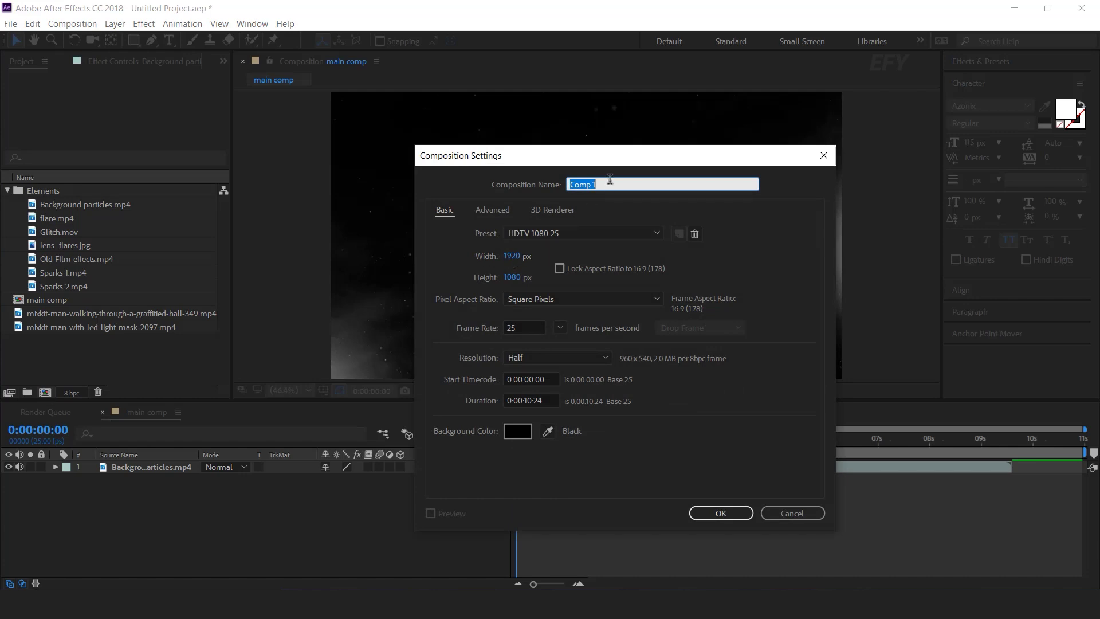
text(text 1)
key(Return)
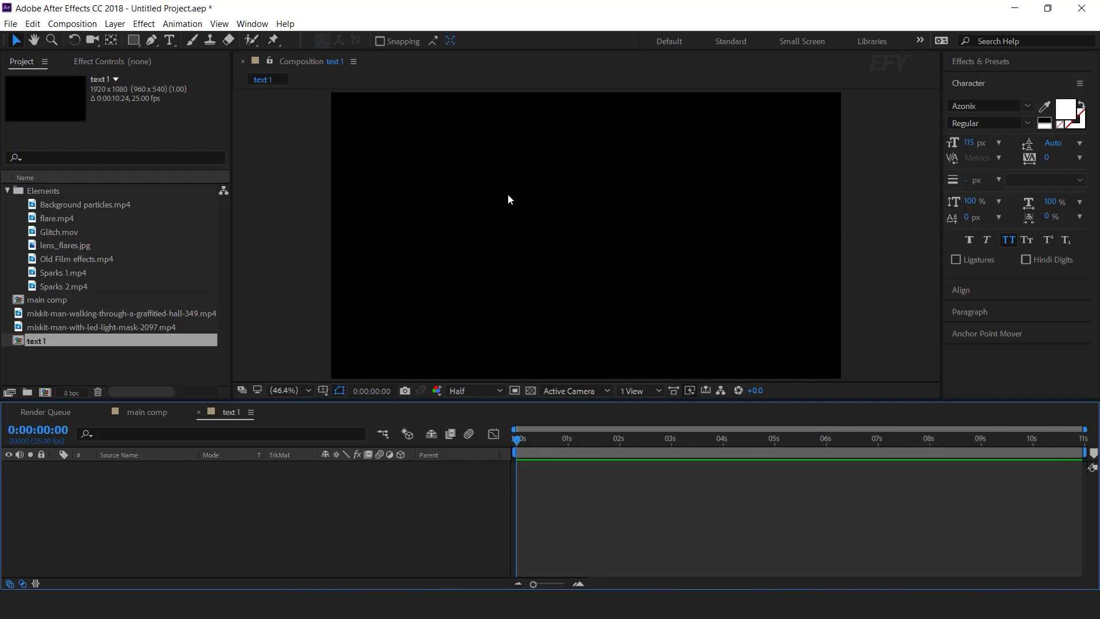
Add two text layers, "action" above "trailer", centred in the text 1 composition
key(ctrl+t)
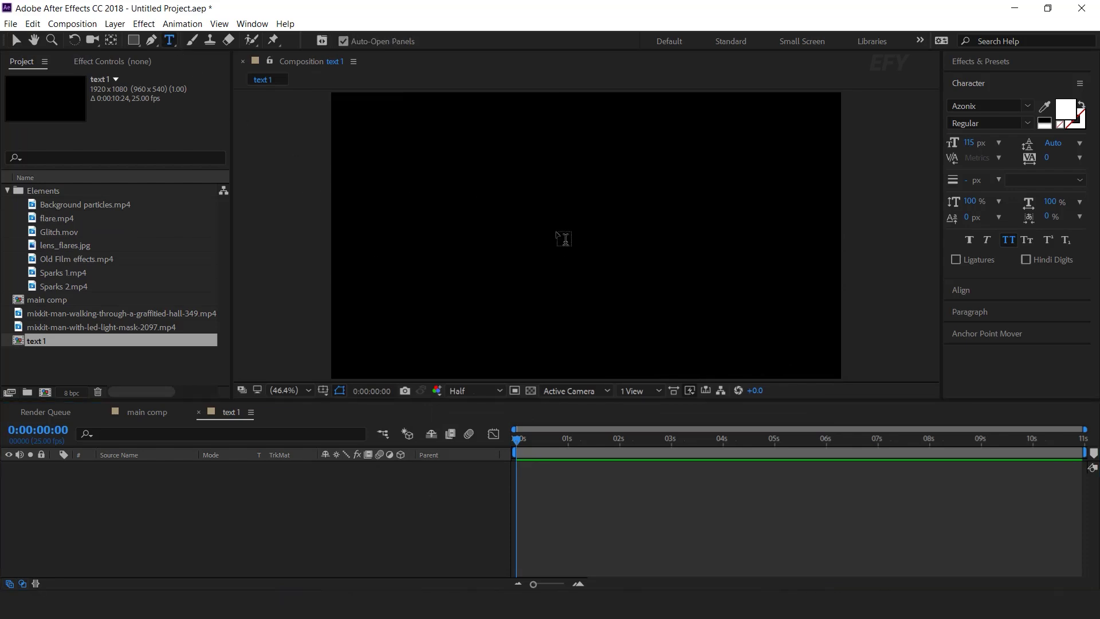
click(563, 234)
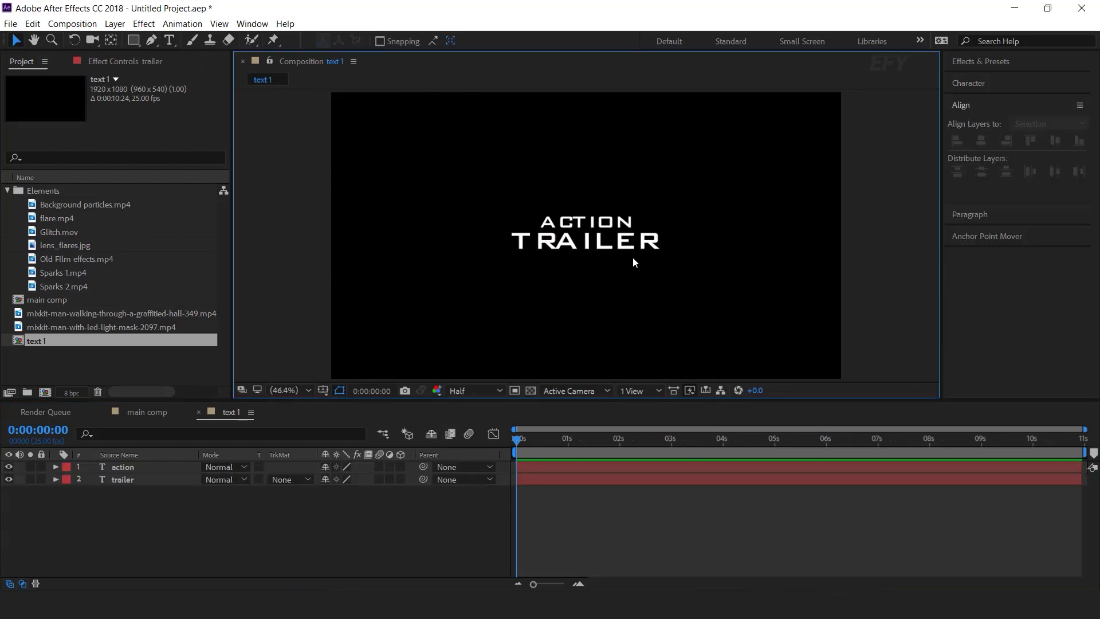
click(229, 508)
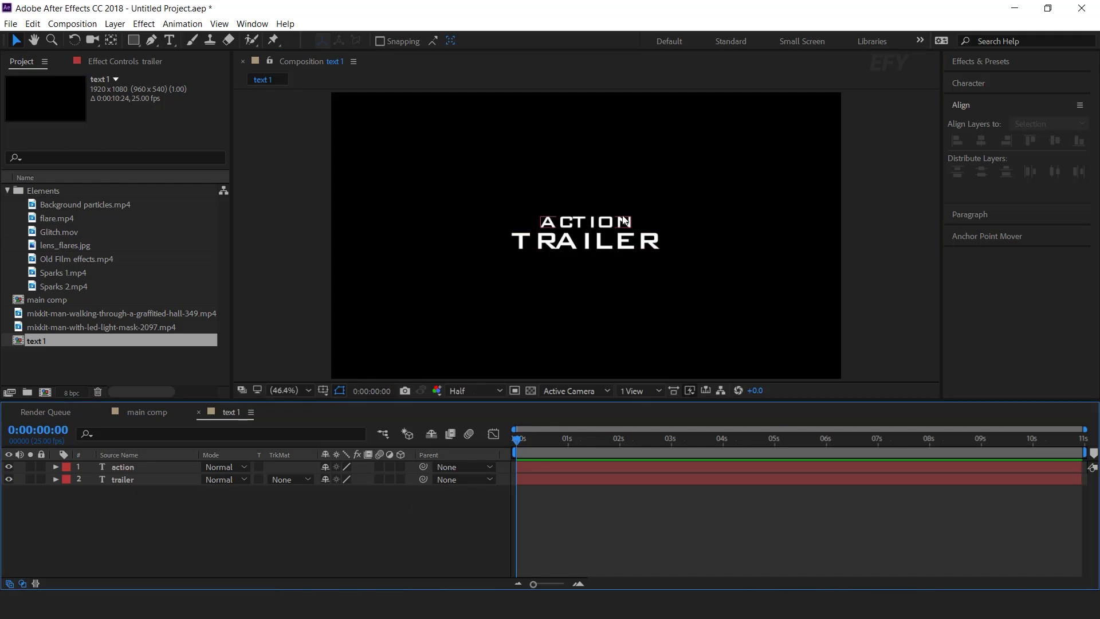
Apply the Gradient Ramp effect to the action text layer
click(132, 467)
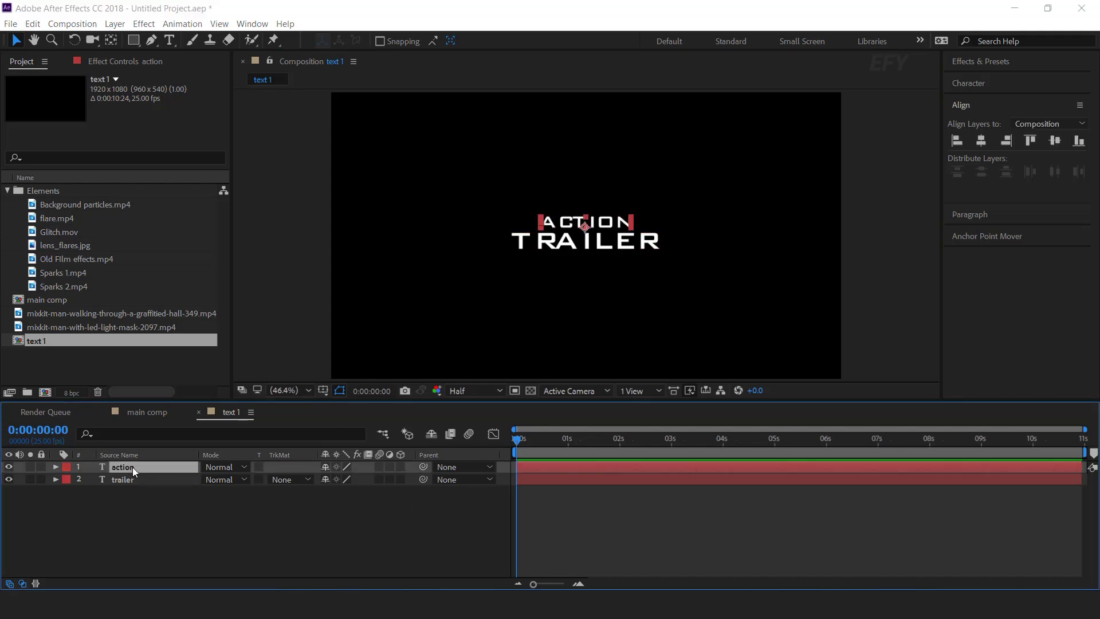
key(ctrl+space)
text(gra)
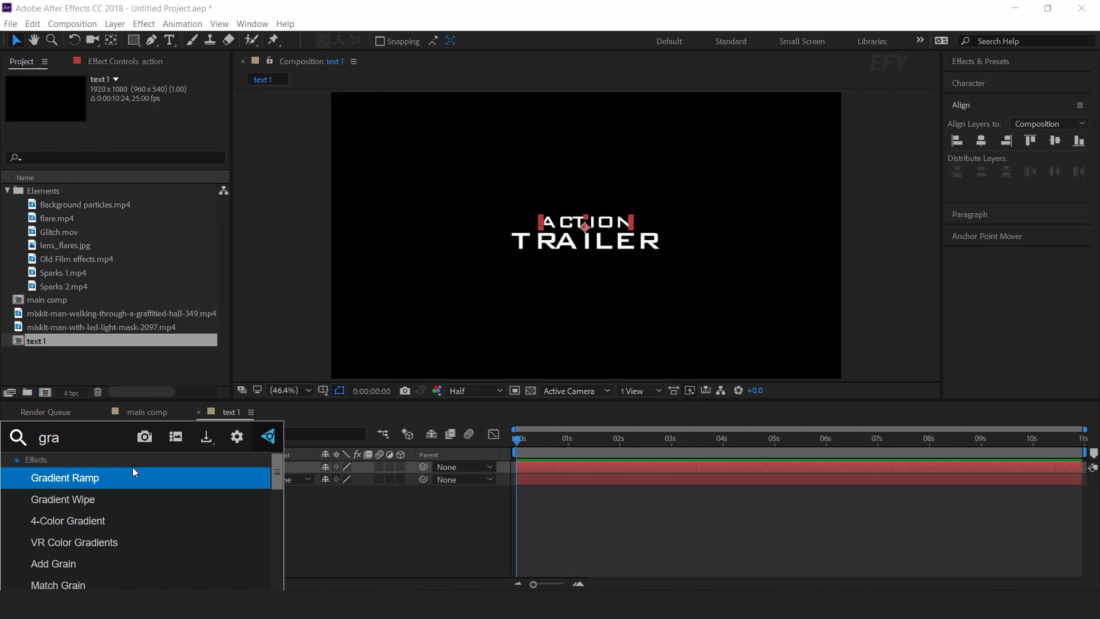
click(57, 479)
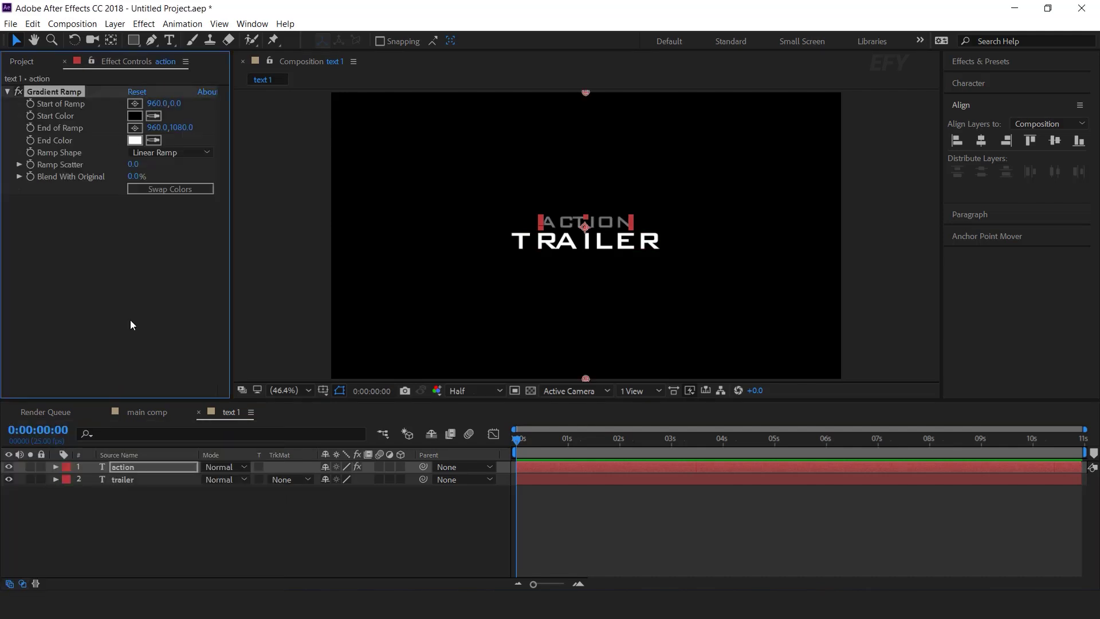
Set the action layer's Gradient Ramp start colour to grey and its end colour to black (000000)
click(135, 116)
drag(79, 157, 24, 207)
click(370, 116)
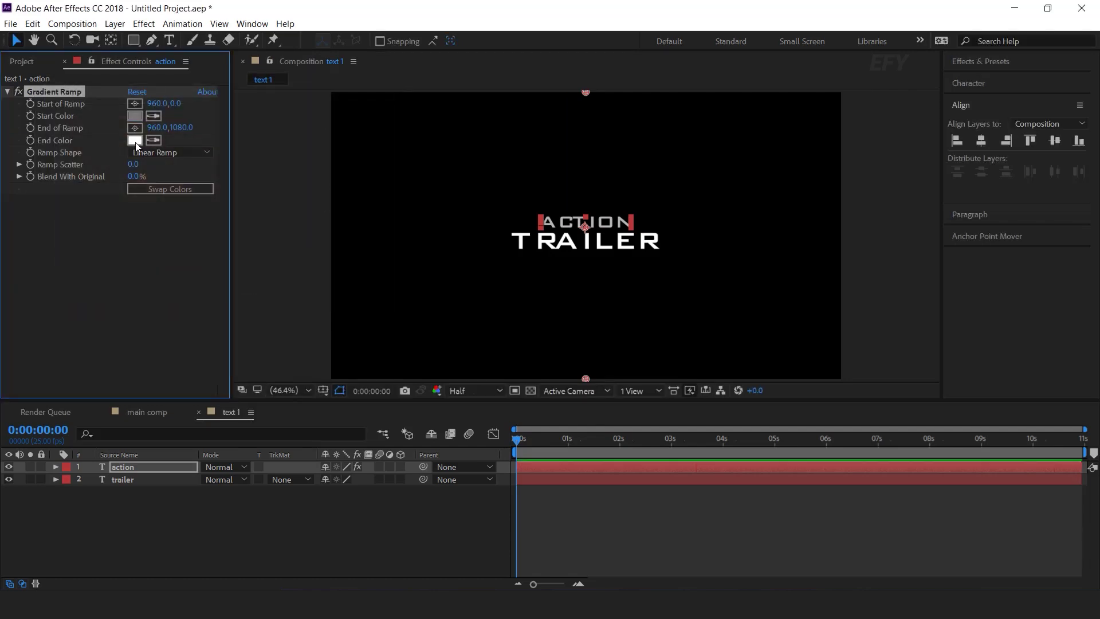
click(135, 140)
drag(119, 215, 2, 342)
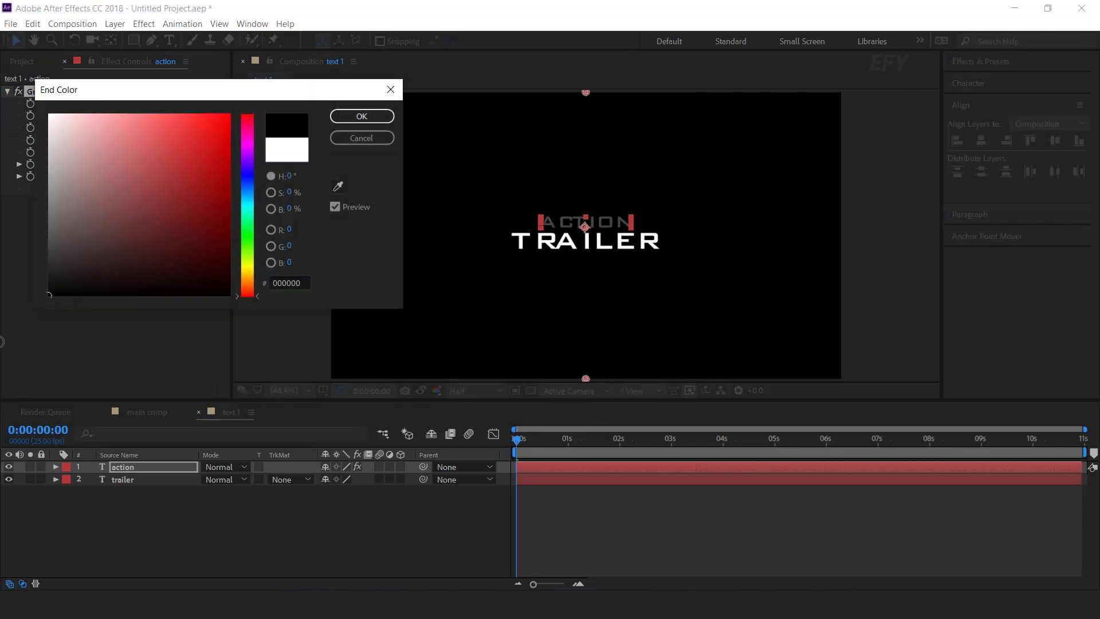
click(368, 117)
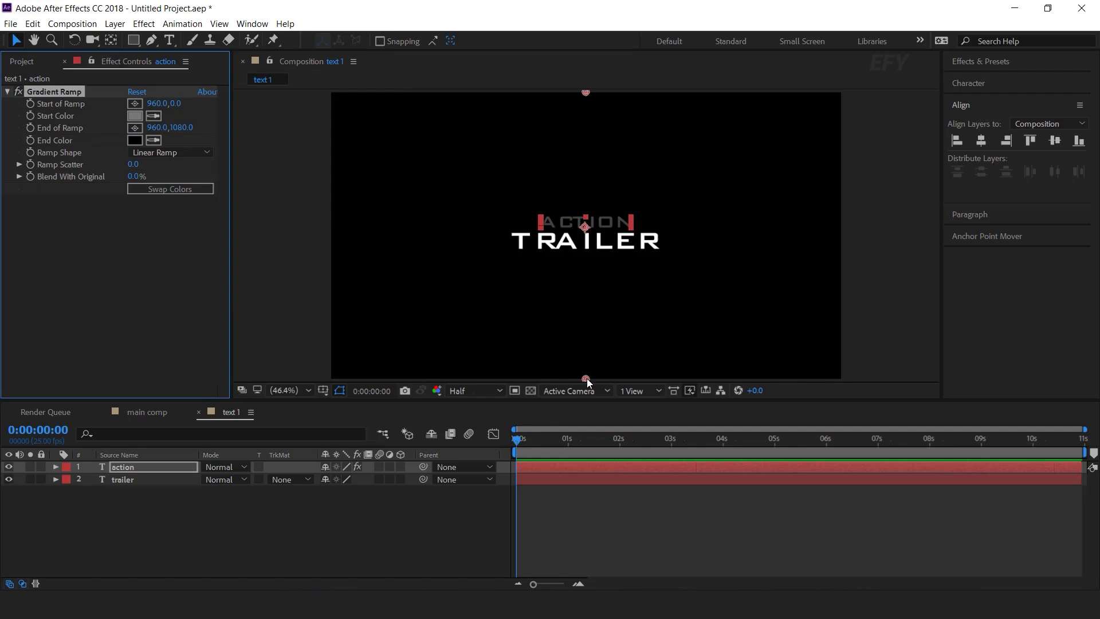
Place the action layer's ramp start at about 960, 463.6 and its ramp end at about 960, 518, around the word
drag(587, 380, 586, 234)
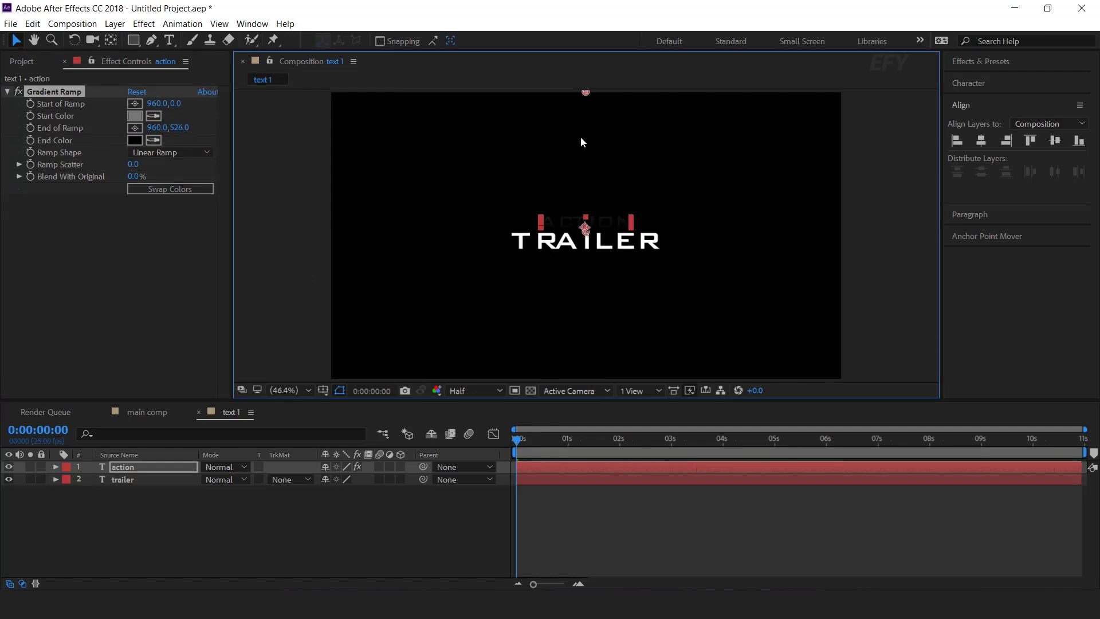
drag(585, 92, 587, 210)
scroll(588, 218, up, 4)
click(593, 124)
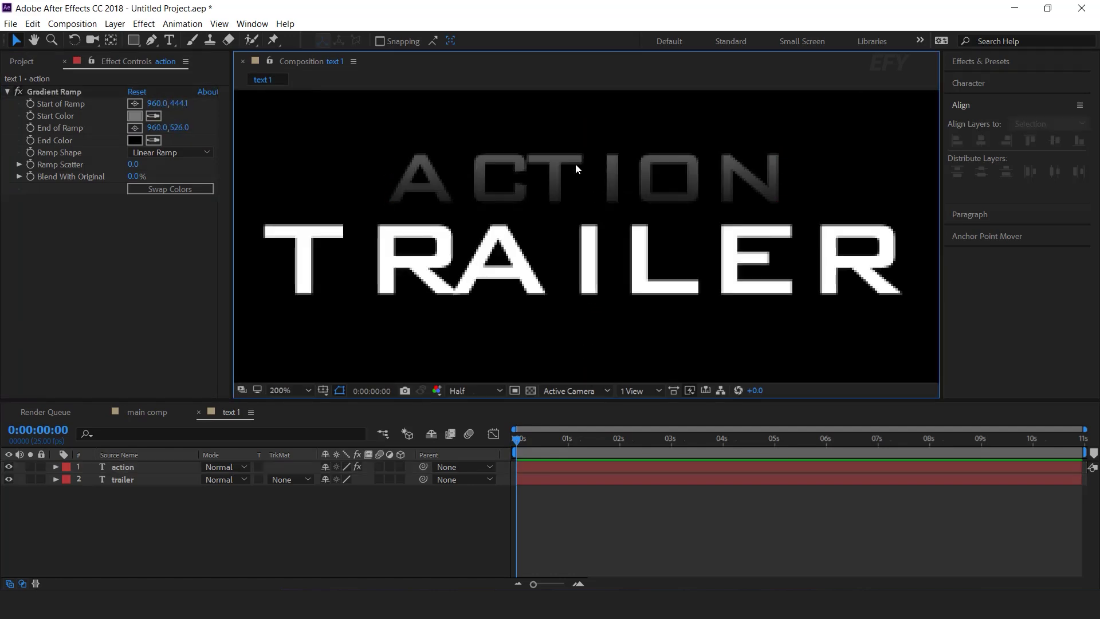
click(68, 94)
drag(586, 127, 585, 151)
drag(585, 222, 586, 214)
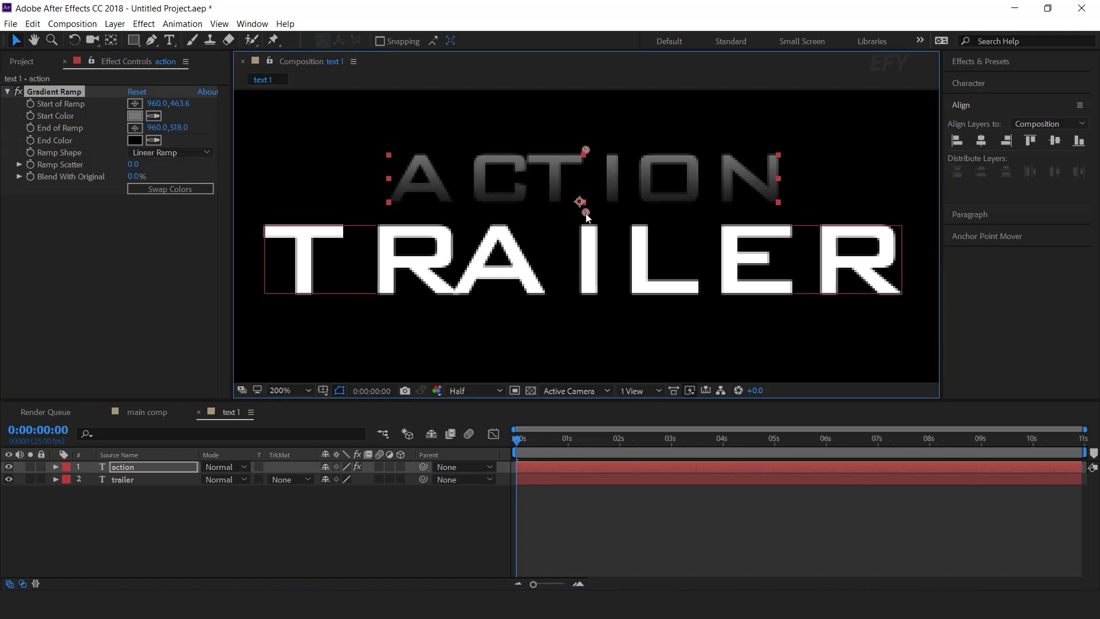
scroll(585, 195, down, 2)
Apply CC Light Sweep to the action layer and set its direction to 90°
click(136, 468)
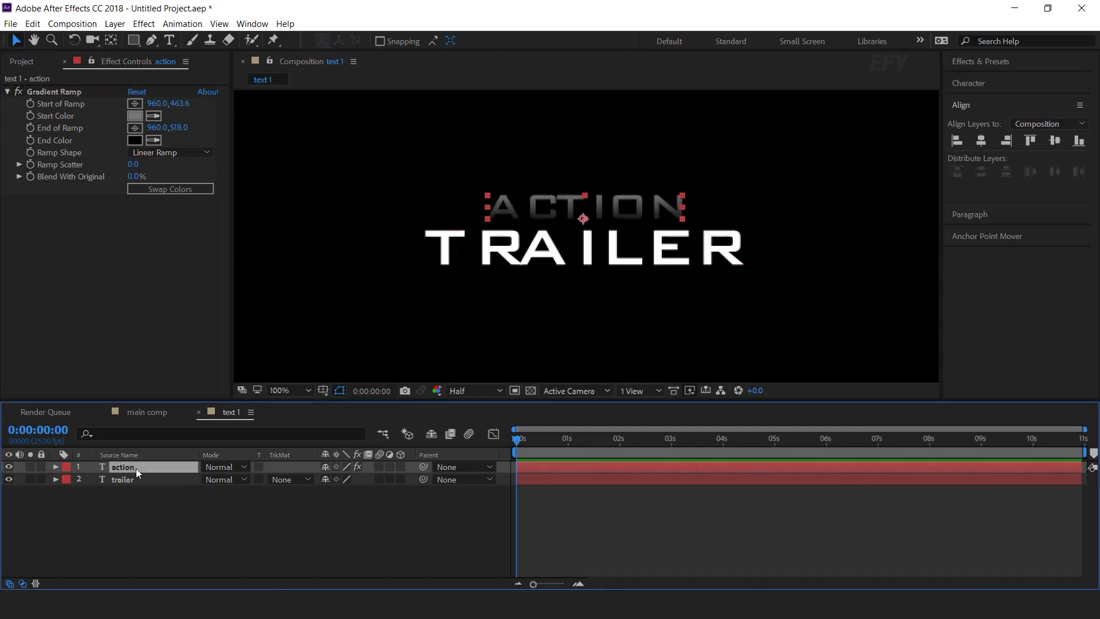
key(ctrl+space)
text(cc ligh)
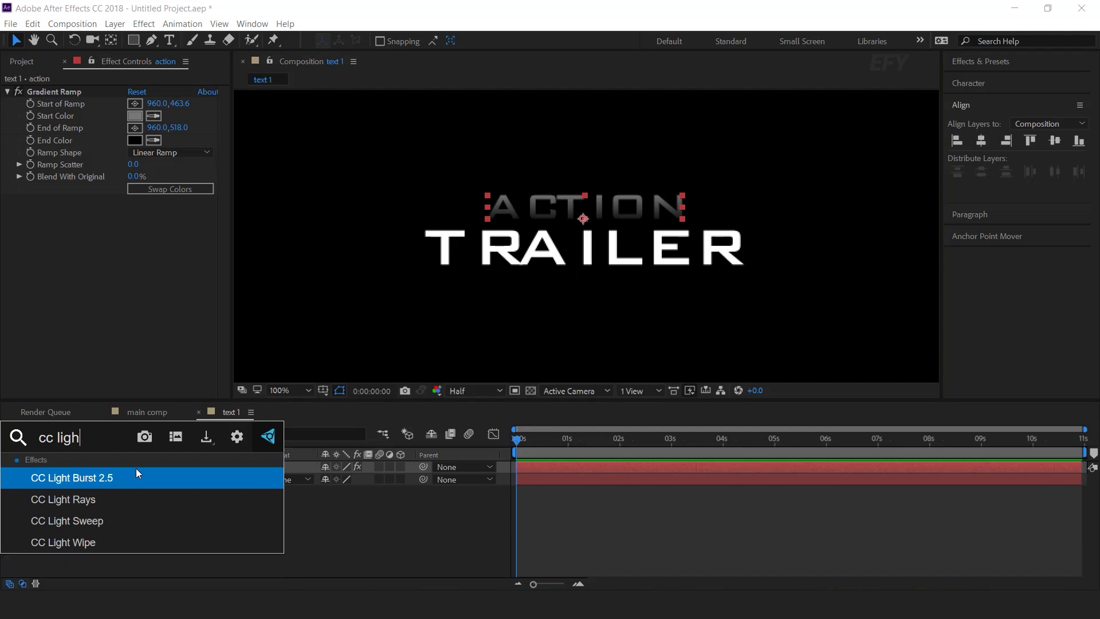
click(85, 519)
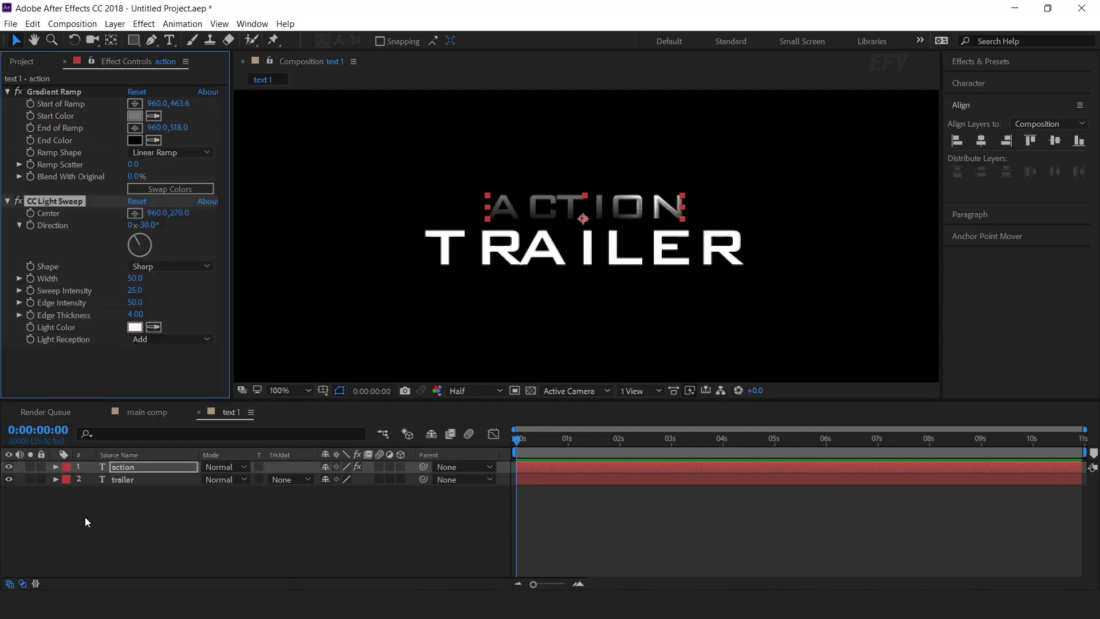
click(149, 225)
key(Return)
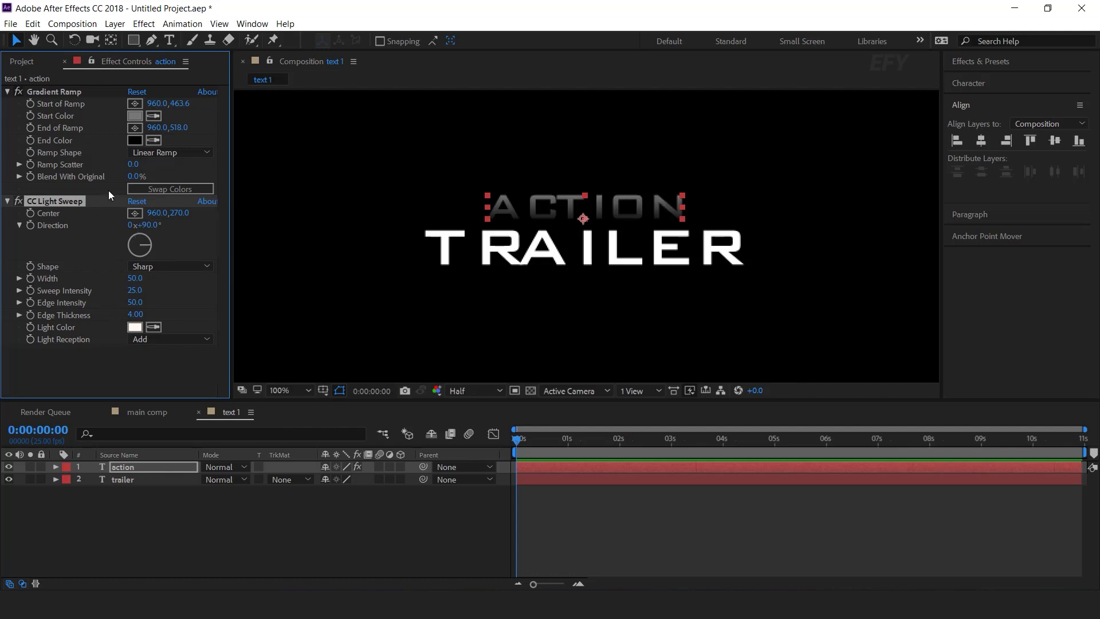
Move the light sweep's centre onto the word ACTION at about 960, 486.5 and set its width to 8
scroll(600, 198, down, 1)
drag(587, 160, 587, 207)
scroll(587, 208, up, 2)
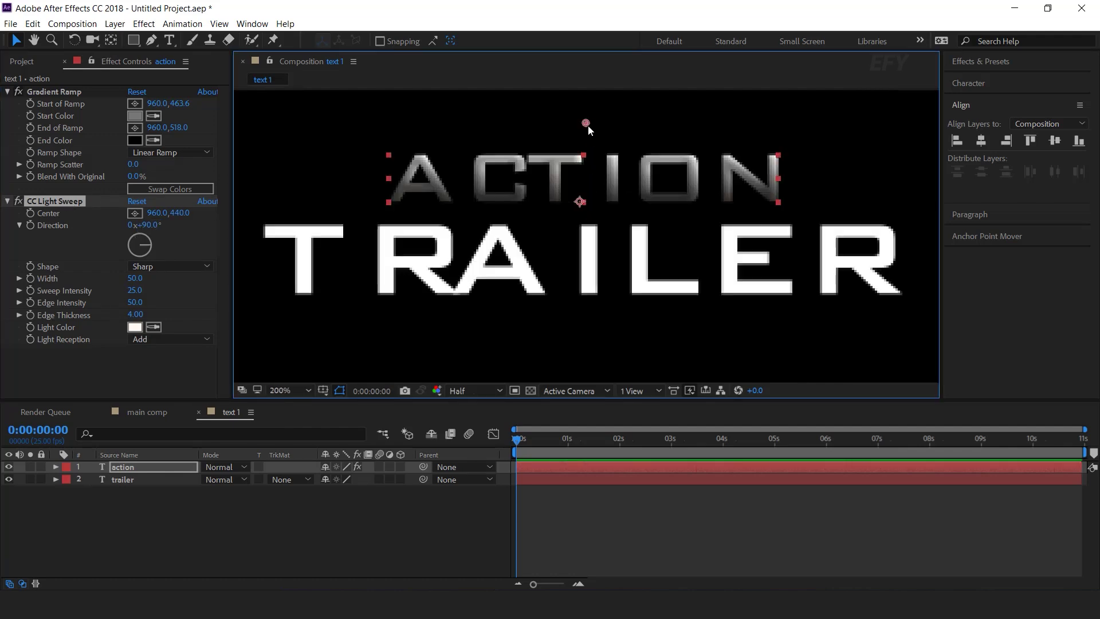
drag(587, 126, 584, 184)
drag(137, 280, 134, 281)
click(321, 547)
scroll(848, 164, down, 1)
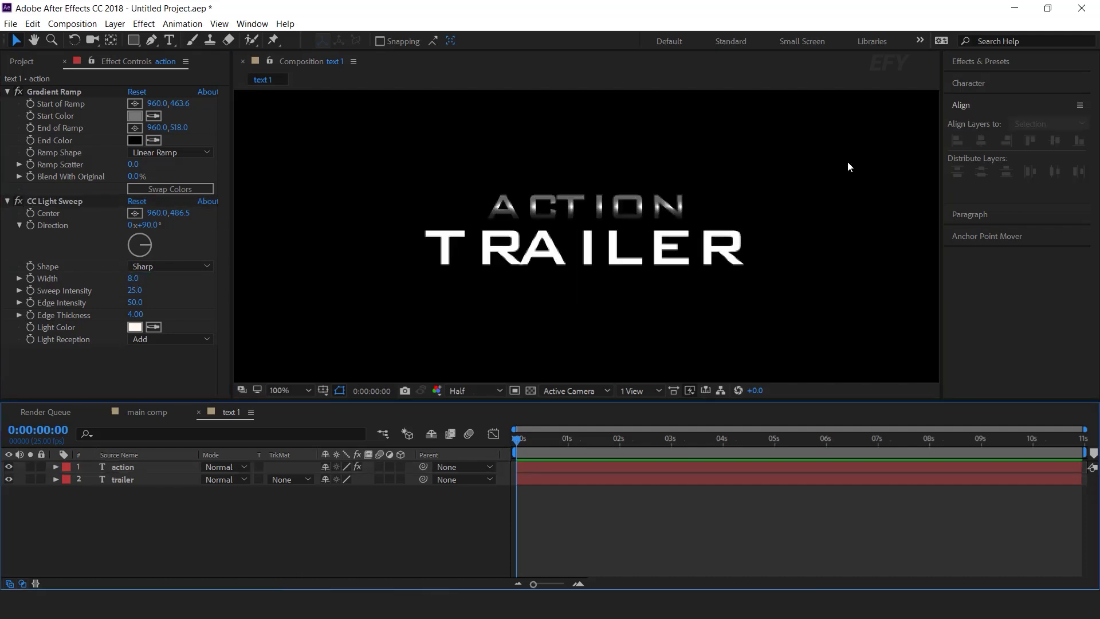
Set the composition preview to Full resolution at 100% magnification
click(848, 164)
scroll(733, 261, down, 1)
key(period)
key(period)
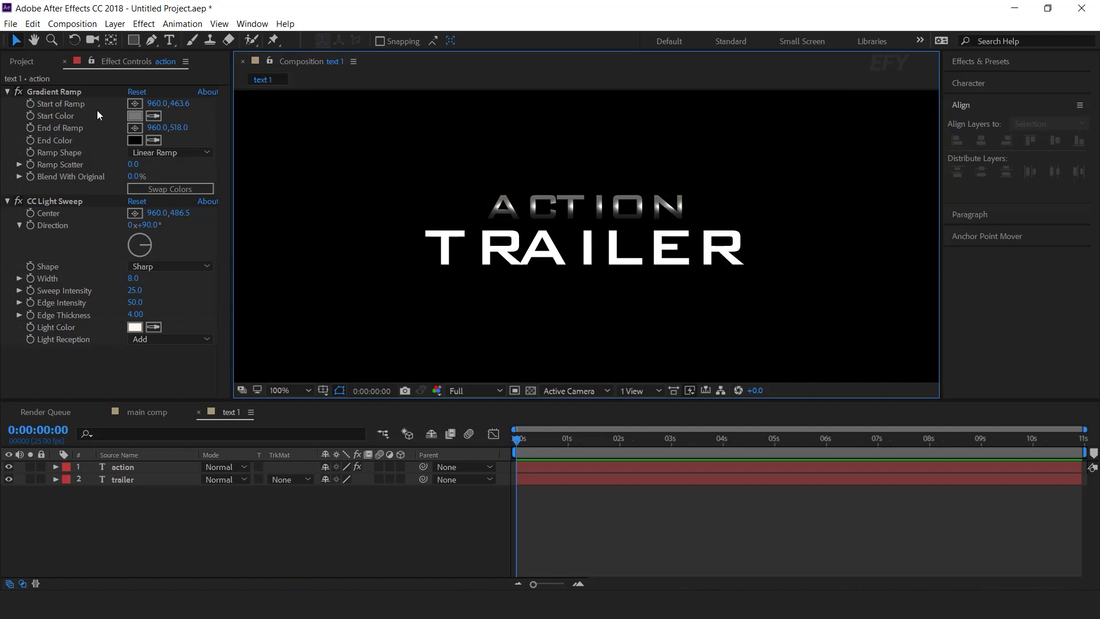
Copy the Gradient Ramp effect from the action layer to the trailer layer
click(60, 95)
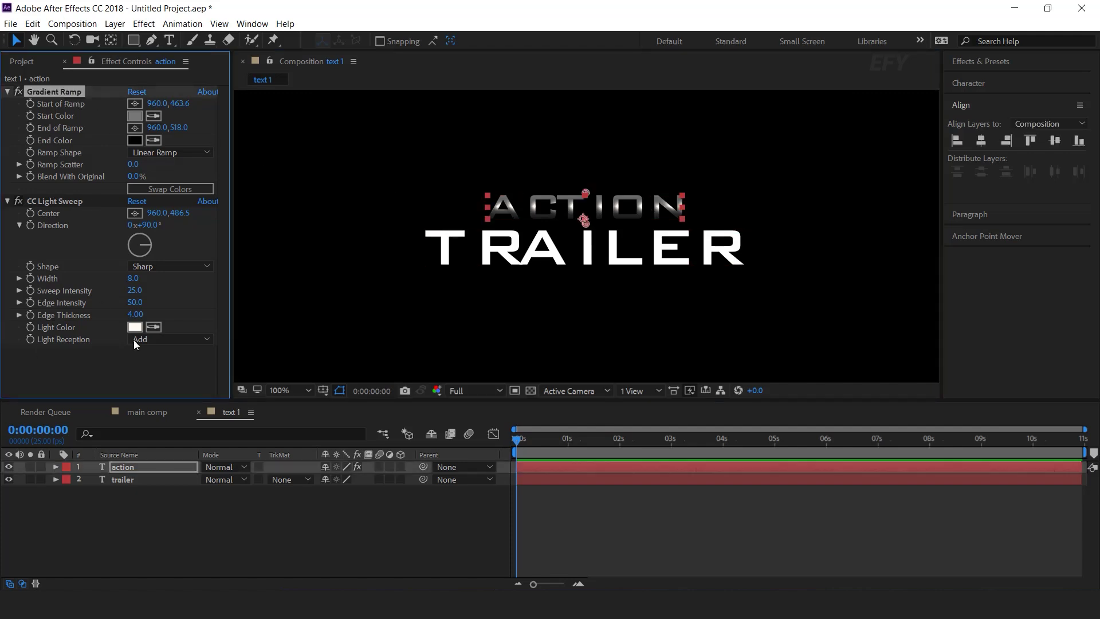
click(157, 482)
key(ctrl+v)
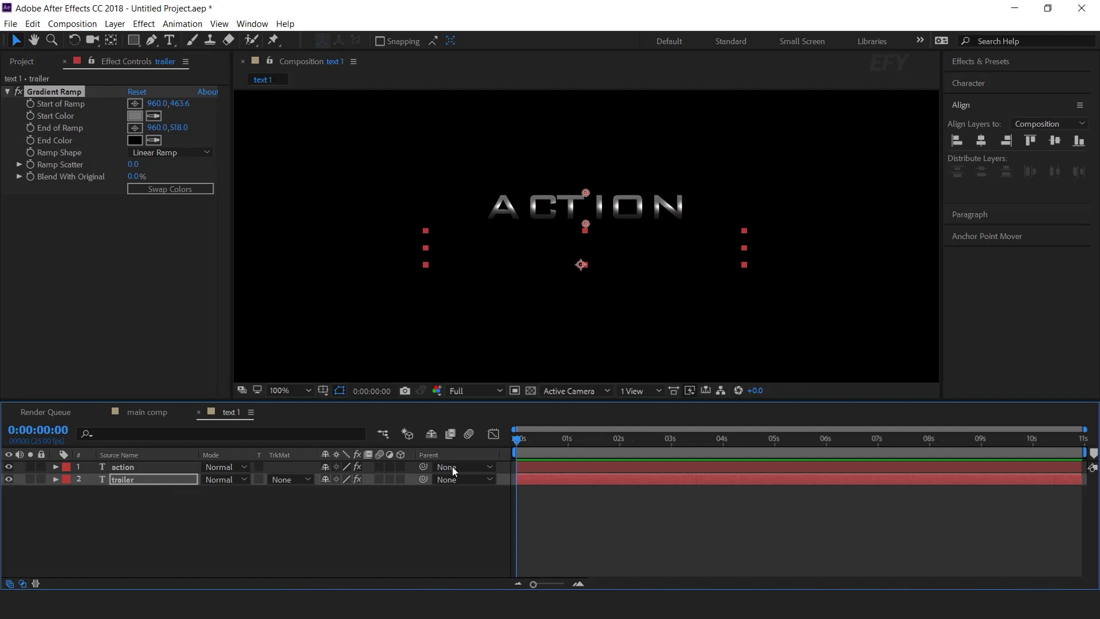
Fit the trailer layer's gradient to its word, with ramp start at about 960, 531.6 and ramp end at about 960, 613
drag(586, 223, 586, 286)
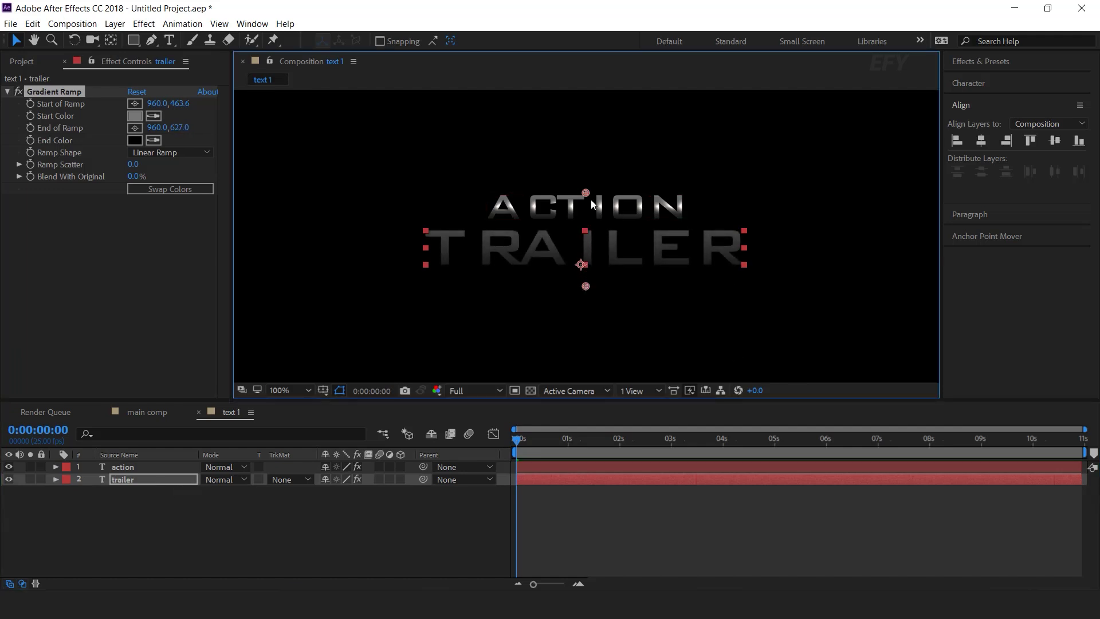
drag(585, 193, 587, 237)
drag(585, 287, 587, 281)
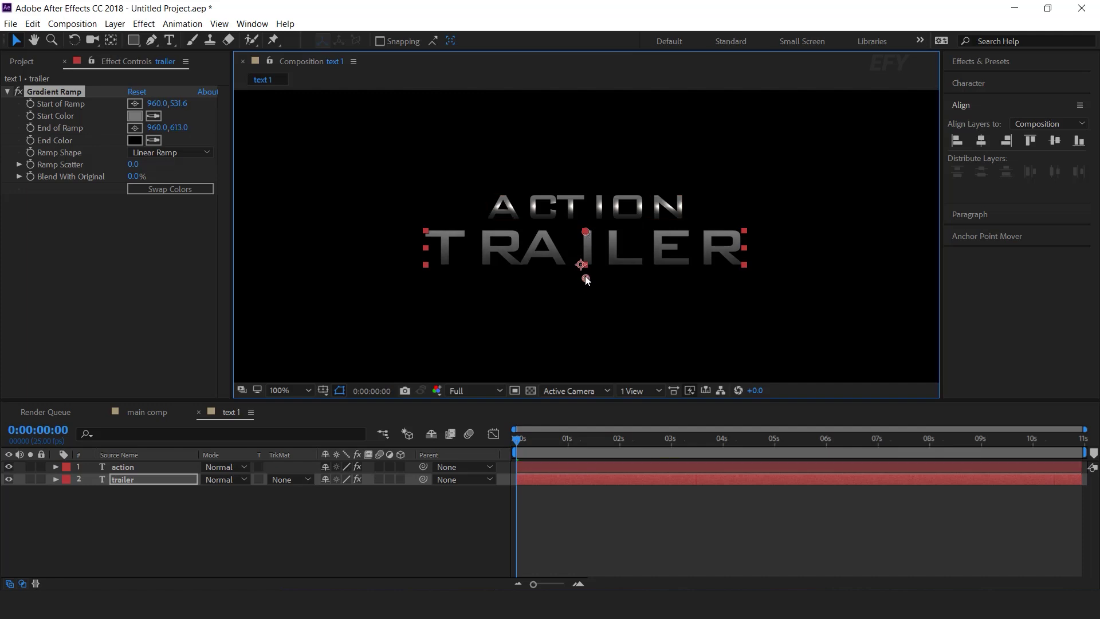
Copy the CC Light Sweep effect from the action layer to the trailer layer
click(162, 490)
click(162, 467)
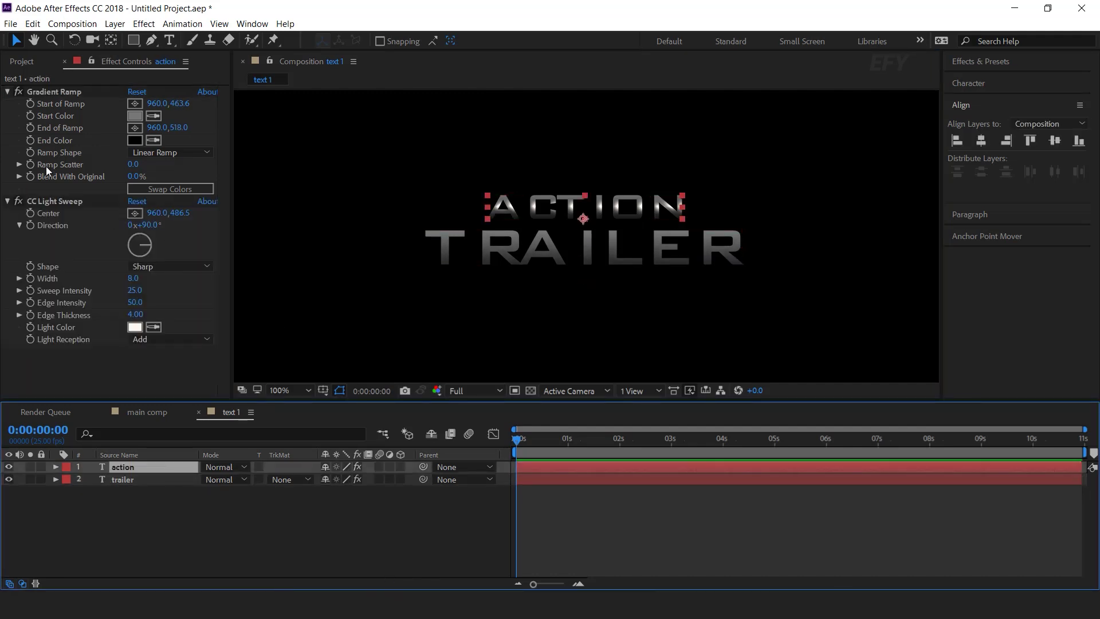
click(69, 202)
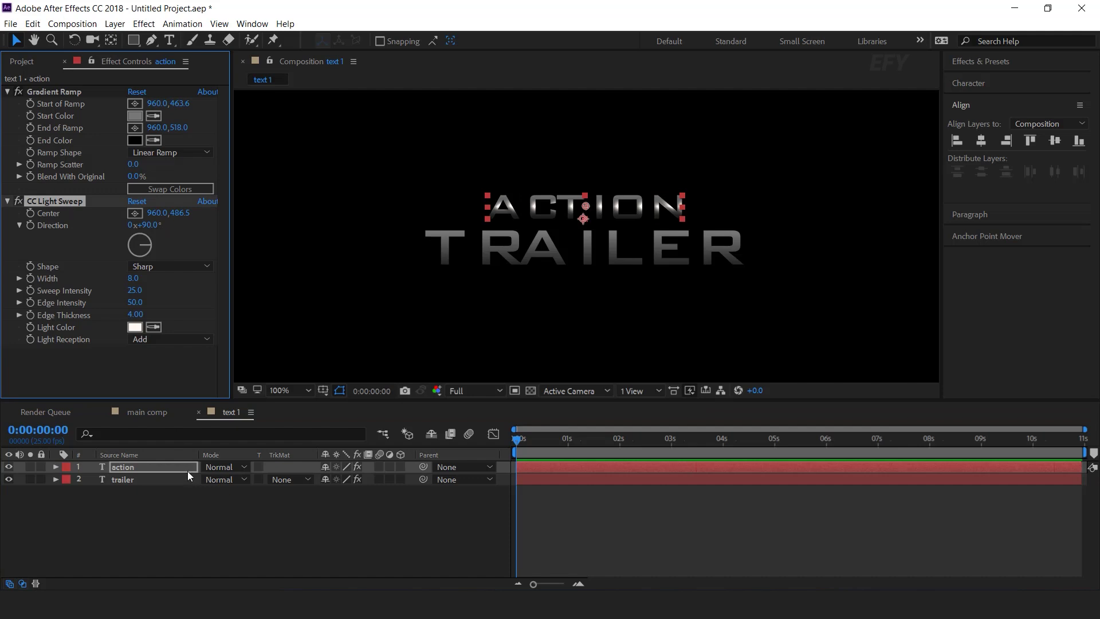
click(149, 478)
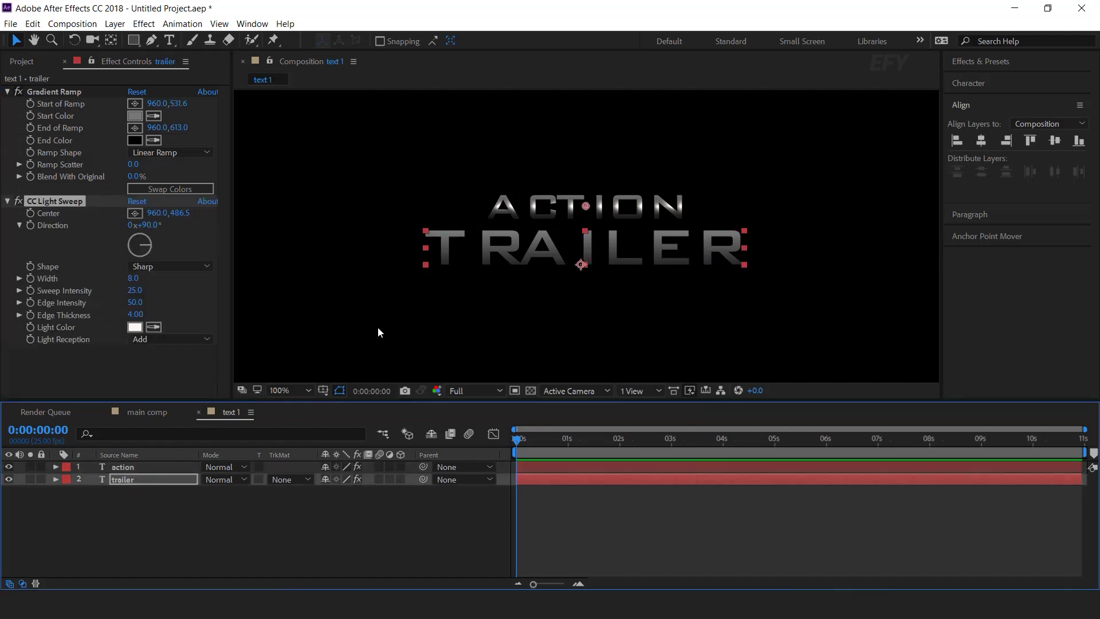
Move the trailer layer's light sweep centre onto its word at about 960, 568.5 and set the sweep width to 10
drag(586, 205, 588, 255)
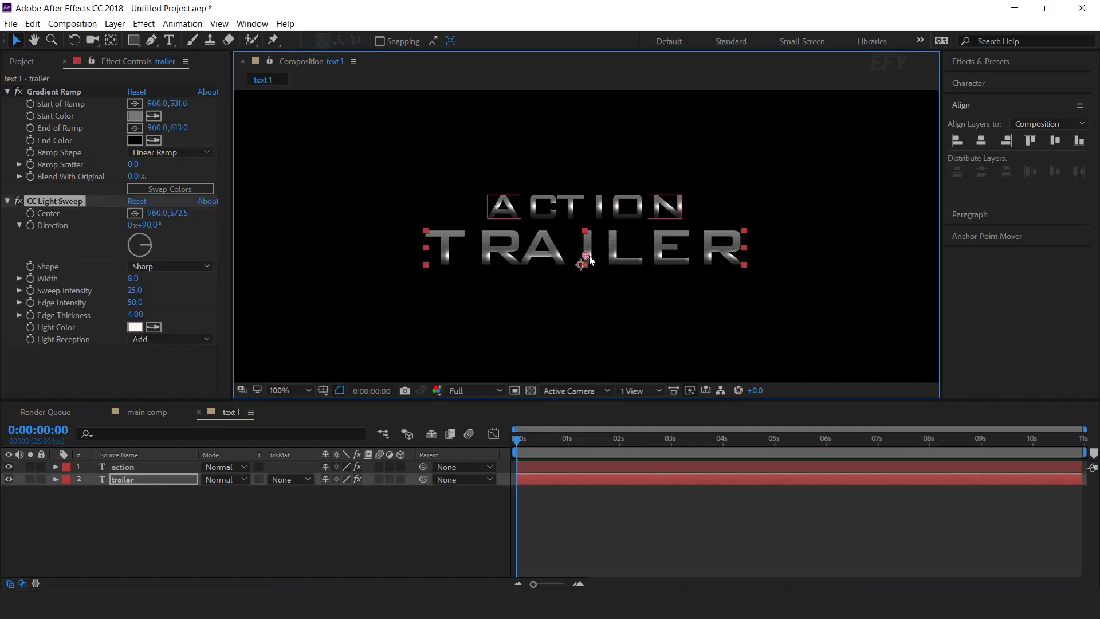
click(133, 278)
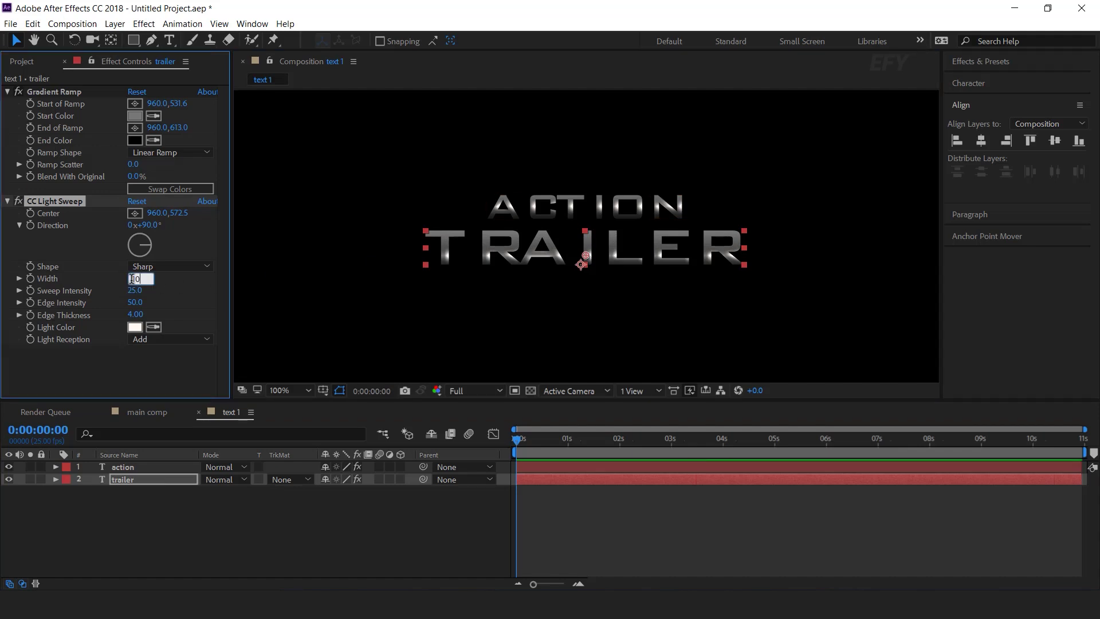
text(10)
key(Return)
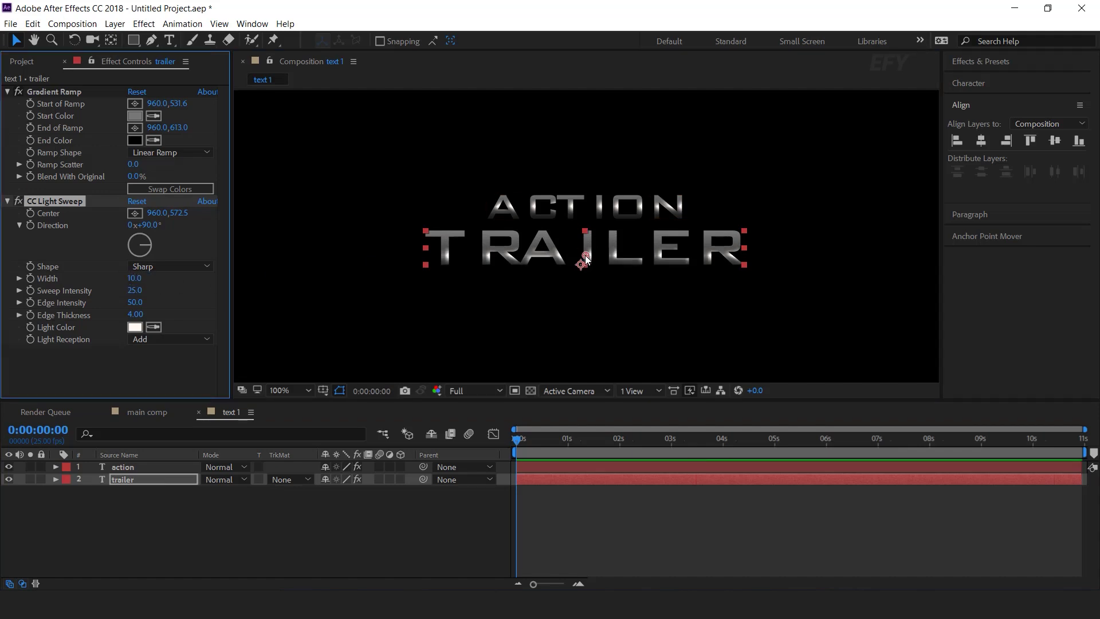
drag(585, 256, 586, 254)
click(442, 522)
Add an opacity keyframe of 100% to the action layer at 0:00:00:13
scroll(881, 205, down, 1)
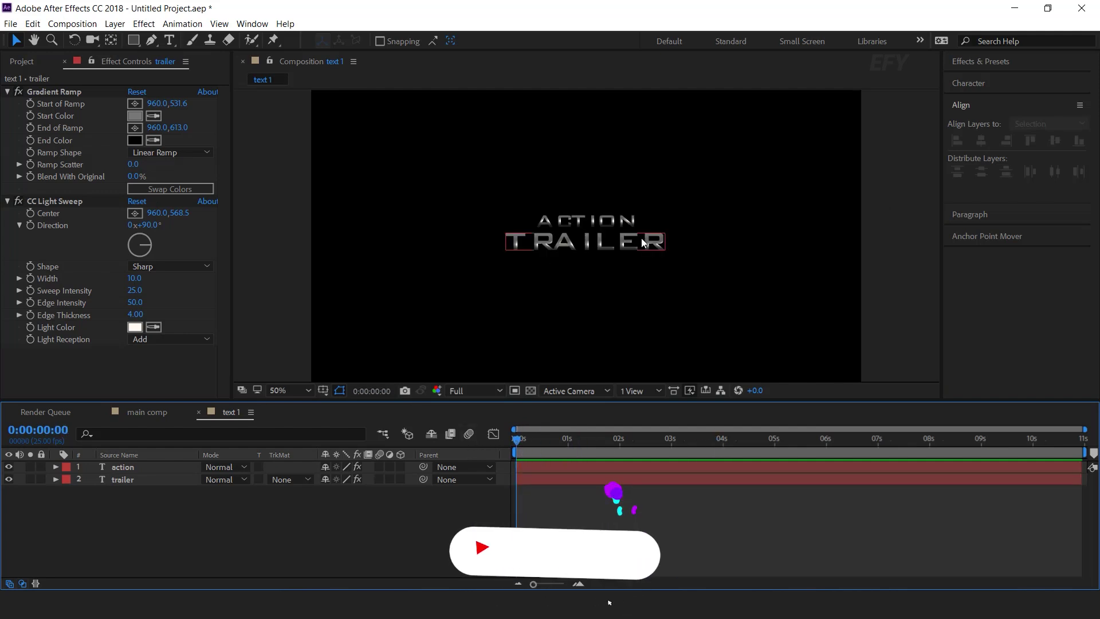
click(612, 220)
key(t)
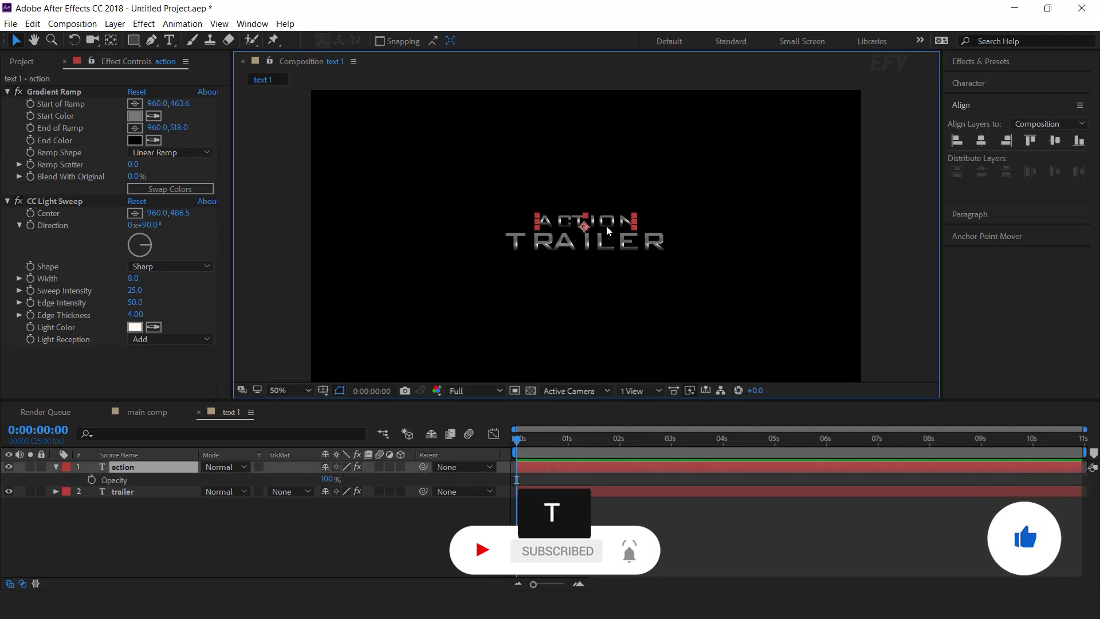
scroll(522, 442, up, 1)
drag(520, 440, 575, 437)
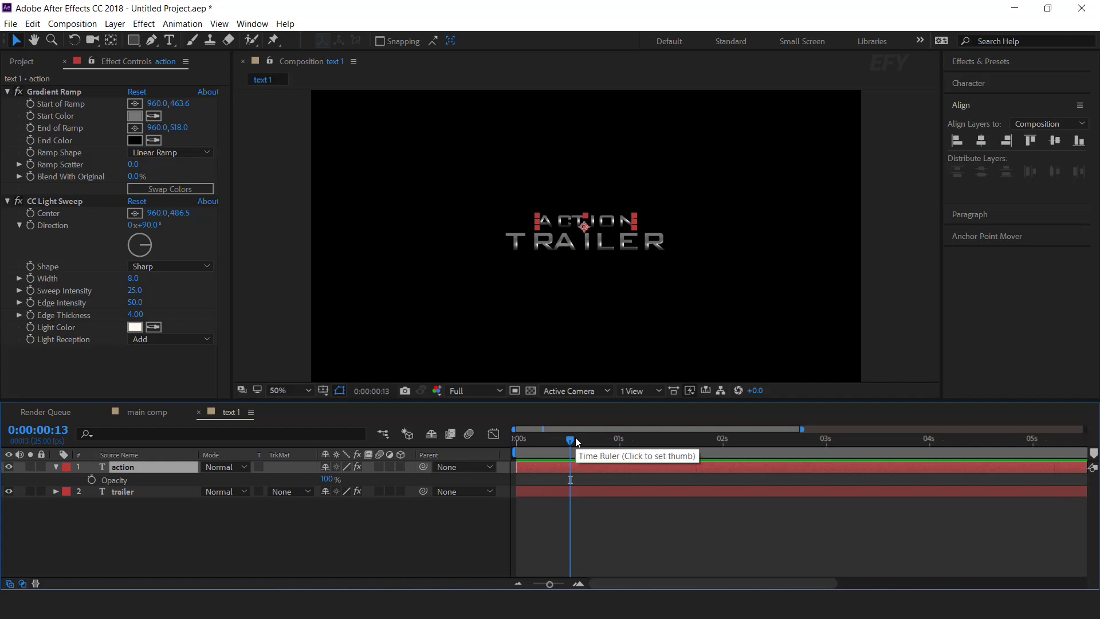
click(92, 480)
click(355, 519)
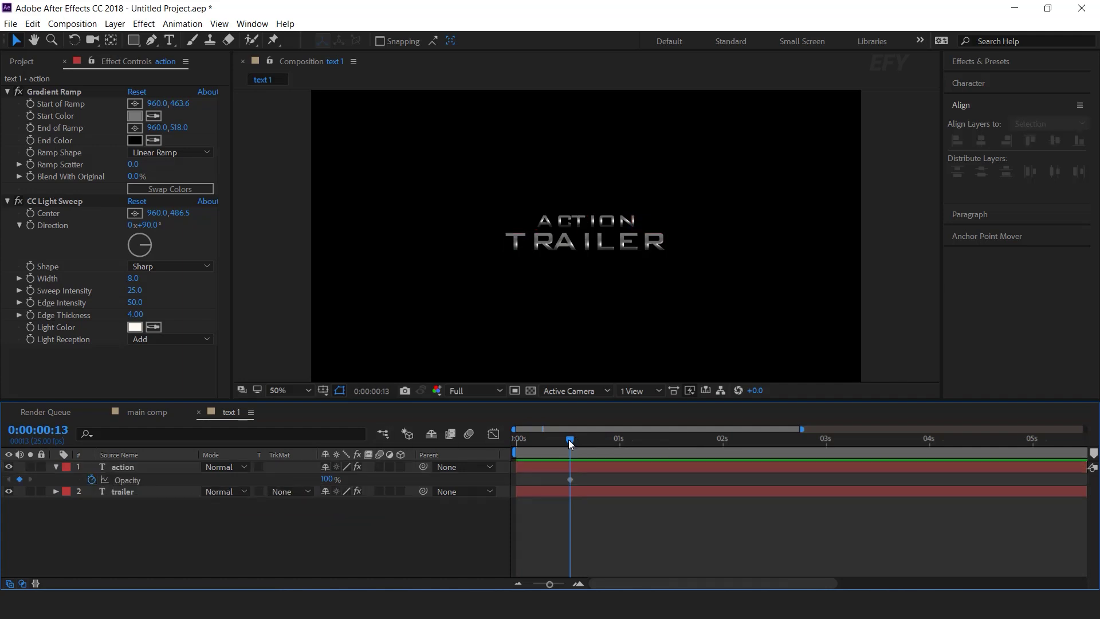
Set the action layer's opacity to 0% at 0:00:00:00 so the word fades in
drag(571, 440, 505, 441)
key(Home)
click(327, 480)
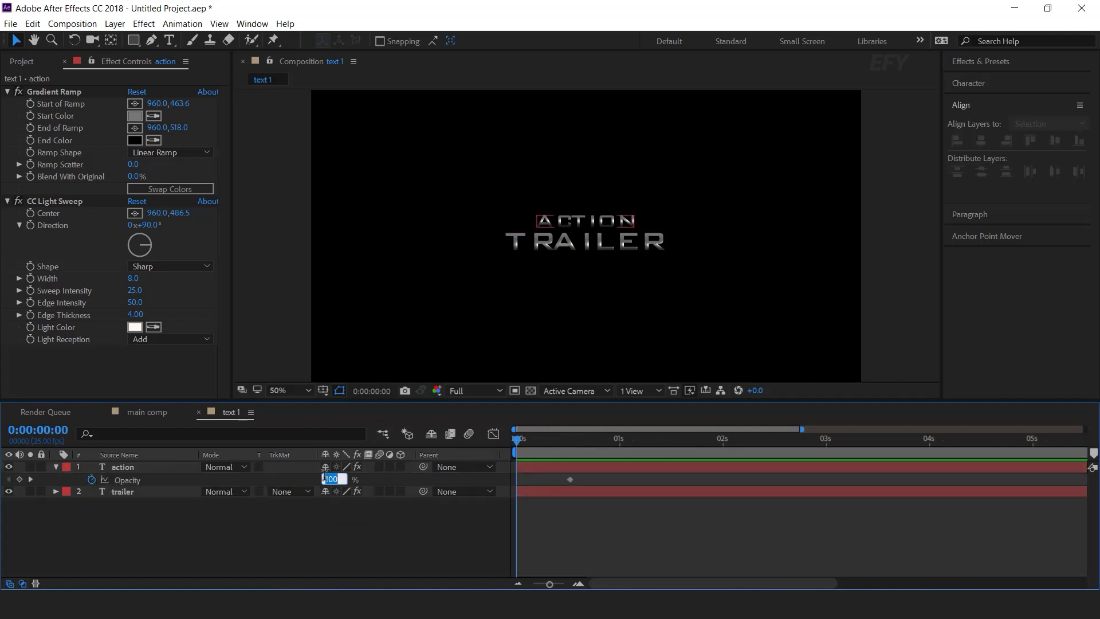
key(Return)
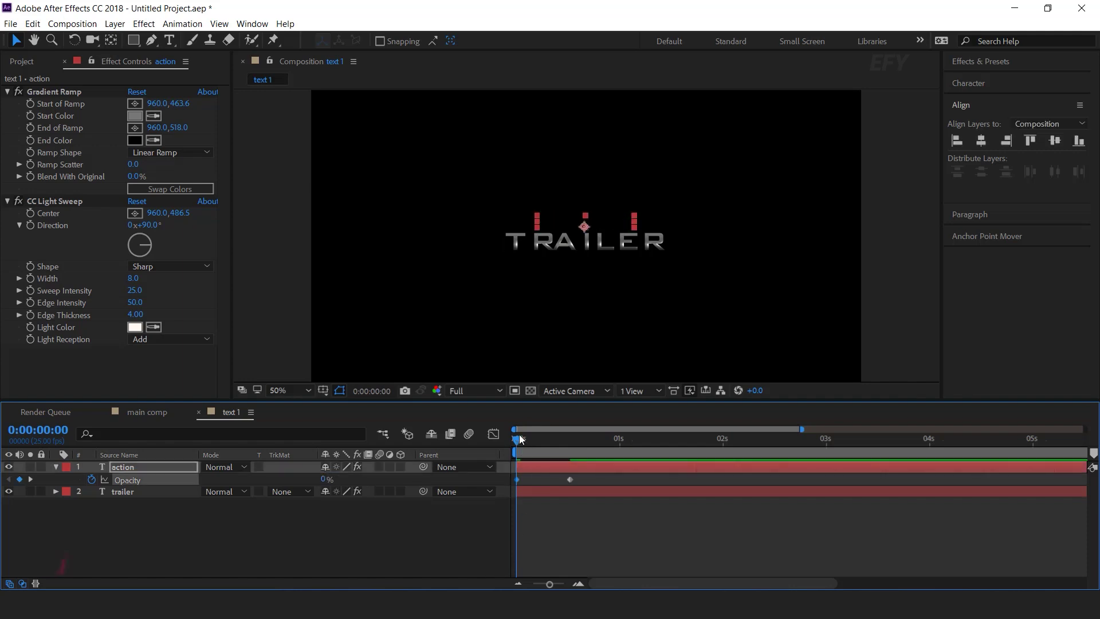
mouse_move(519, 435)
mouse_down()
mouse_move(548, 437)
mouse_move(519, 438)
mouse_up()
click(258, 509)
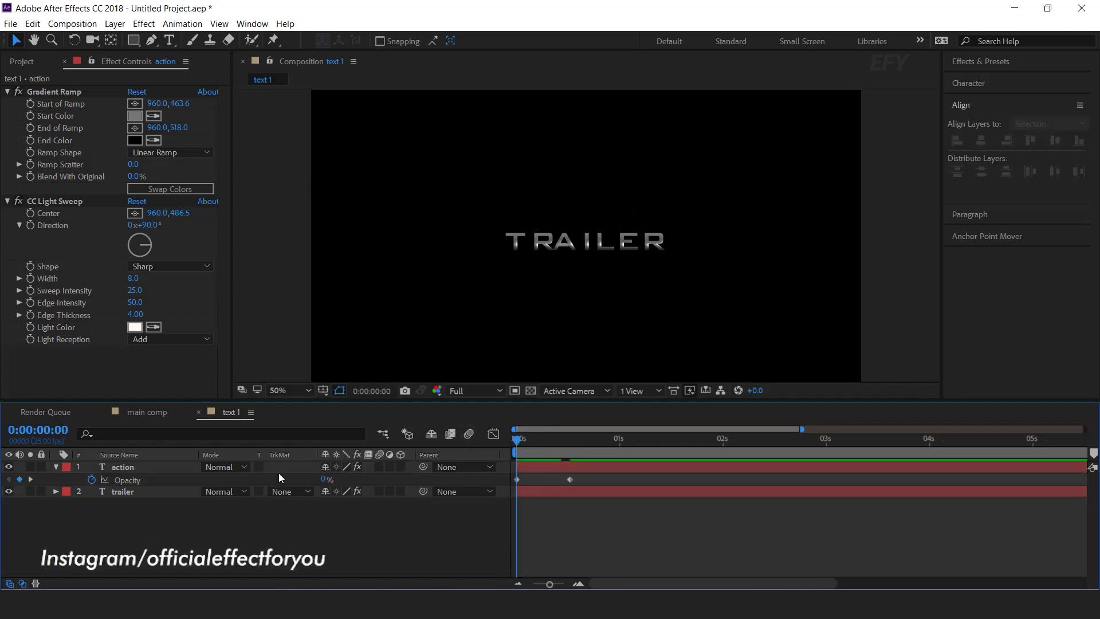
Add a Tracking text animator to the trailer layer
click(130, 494)
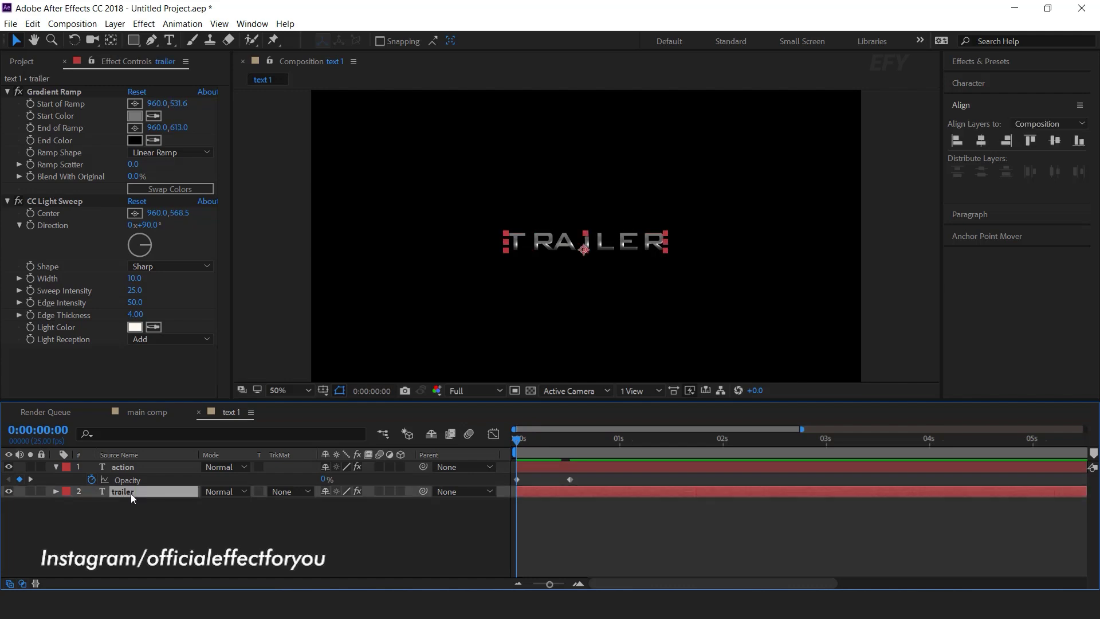
click(55, 492)
click(408, 504)
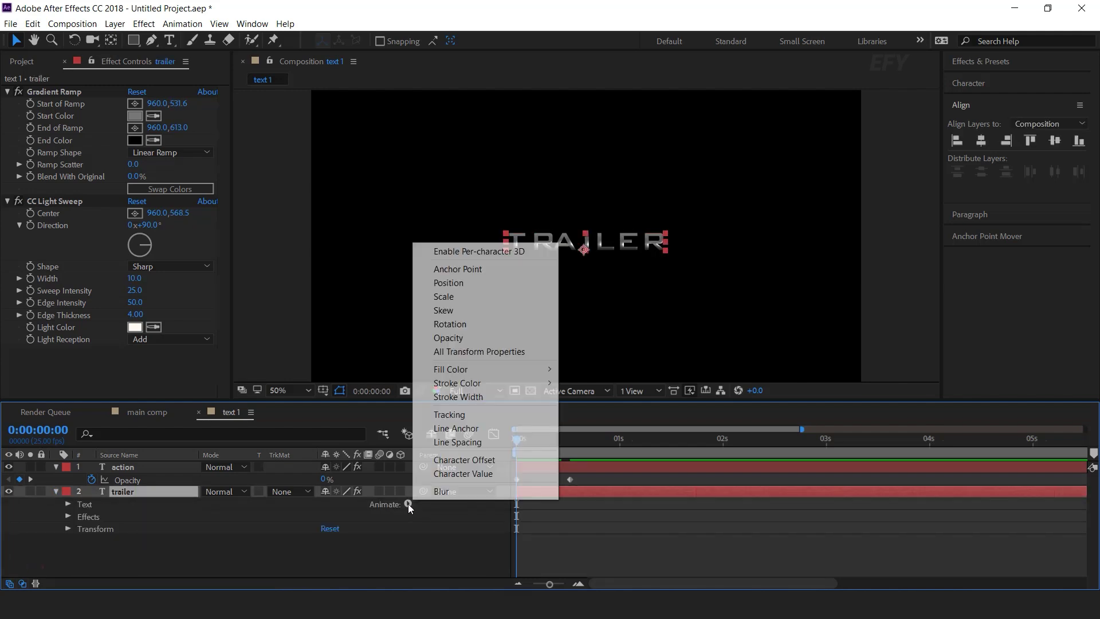
click(459, 415)
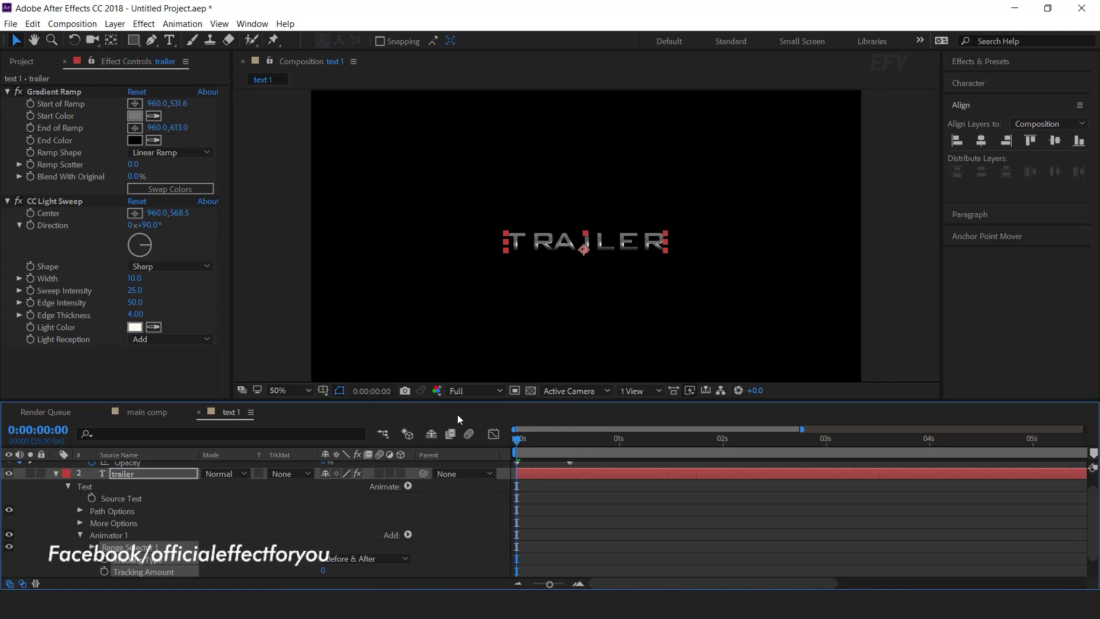
Keyframe the trailer layer's Tracking Amount at 0:00:00:00 with a value of 50
scroll(460, 524, down, 2)
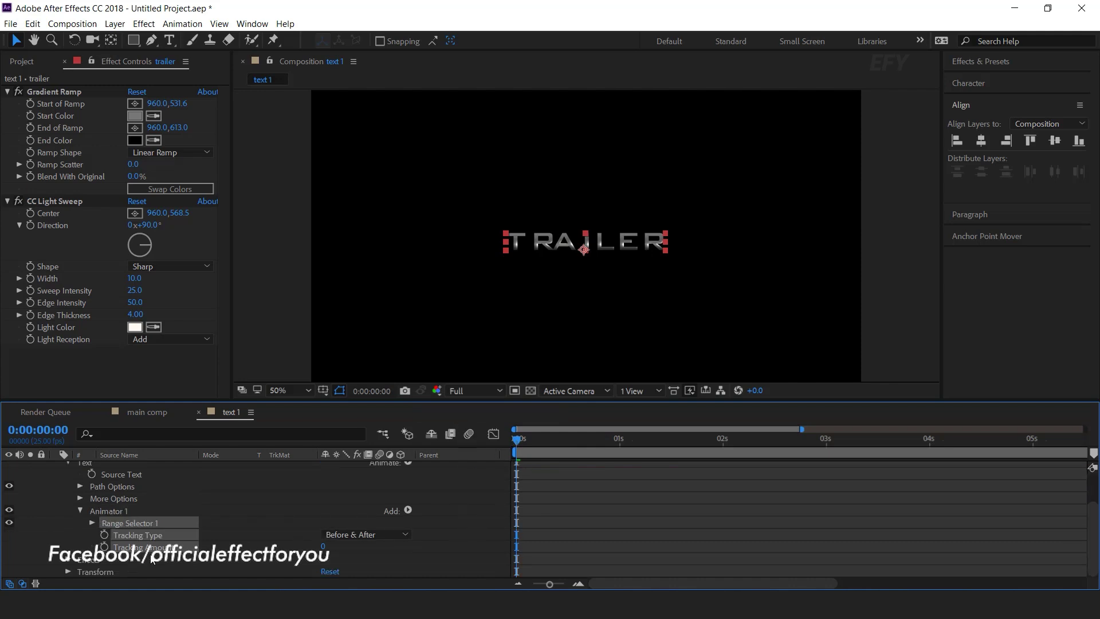
click(105, 548)
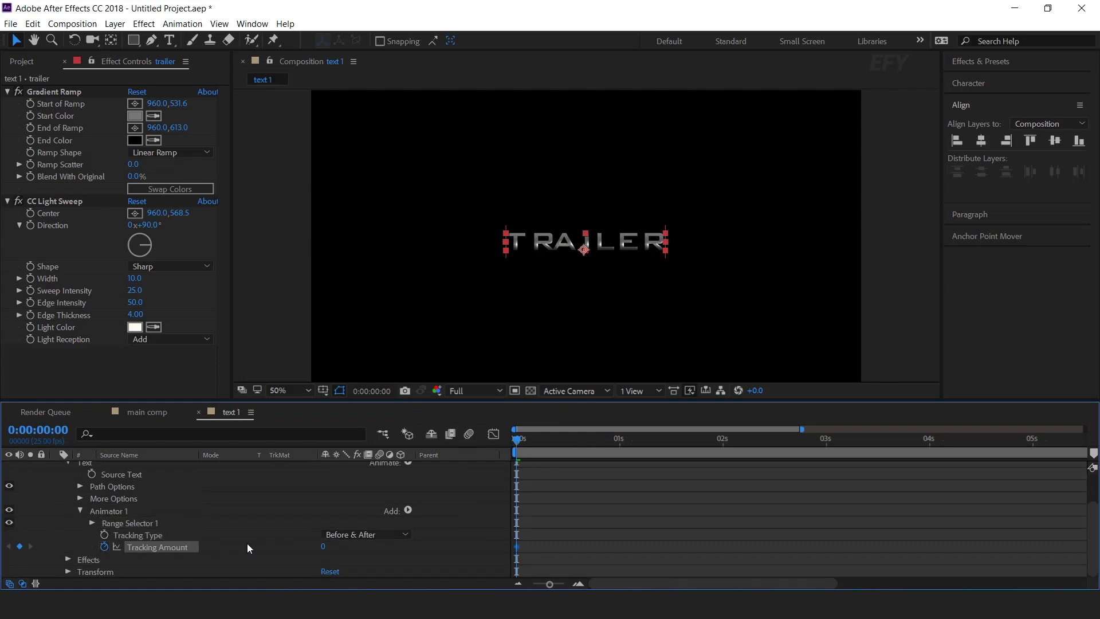
click(322, 547)
text(50)
key(Return)
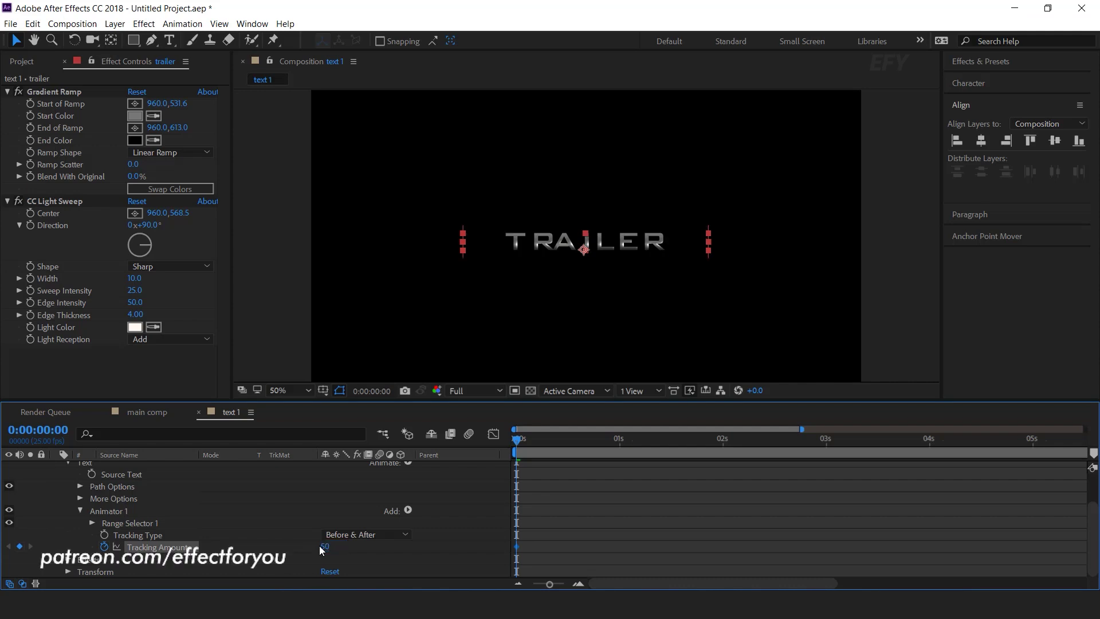
Set the trailer layer's Tracking Amount to 0 at 0:00:00:13
scroll(615, 542, up, 3)
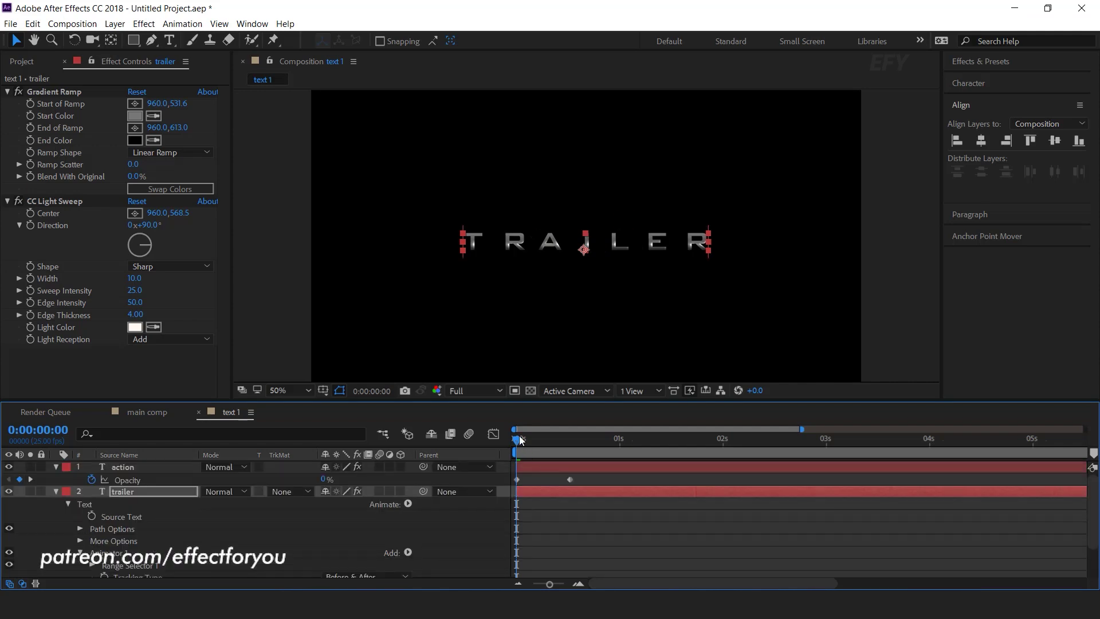
drag(521, 440, 573, 439)
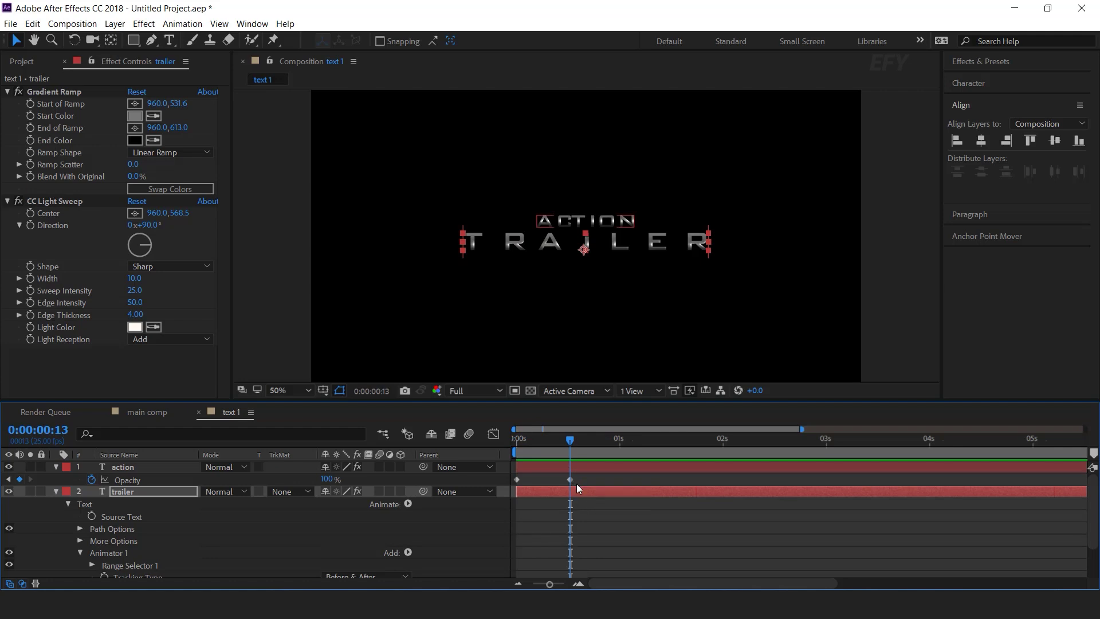
scroll(455, 539, down, 2)
click(326, 547)
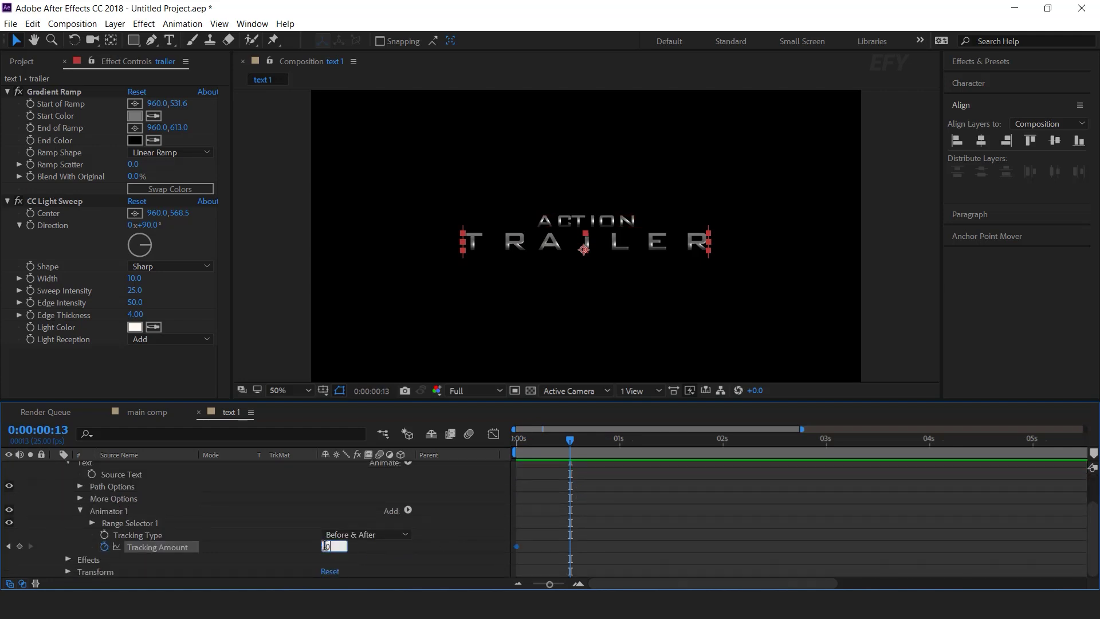
text(0)
key(Return)
click(634, 519)
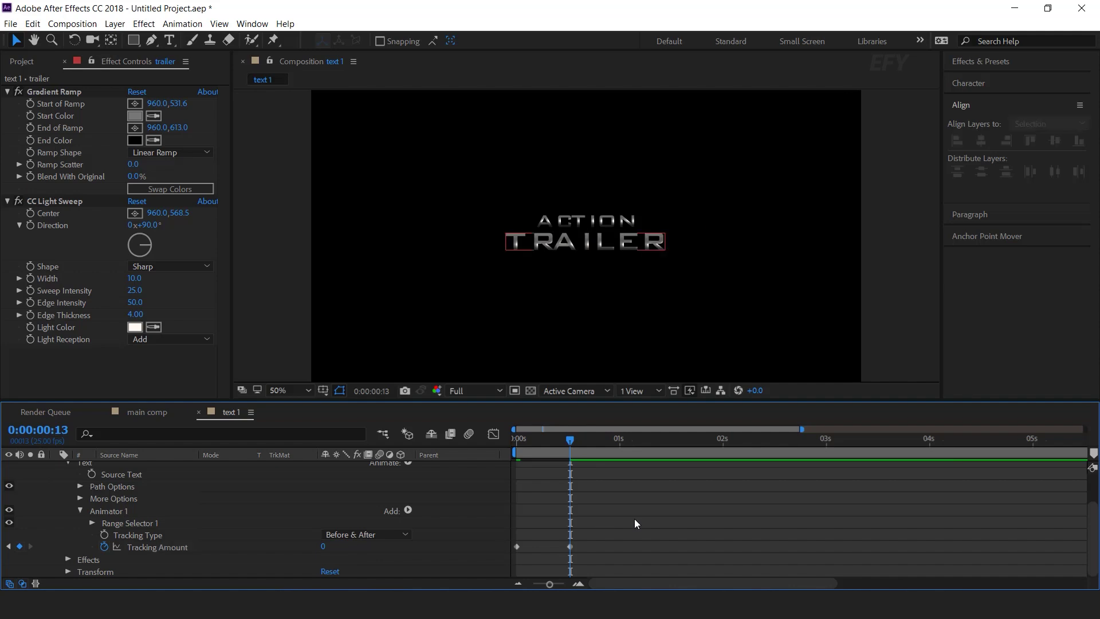
Collapse the properties of both text layers and preview the title animation from the beginning
scroll(54, 487, up, 1)
click(54, 487)
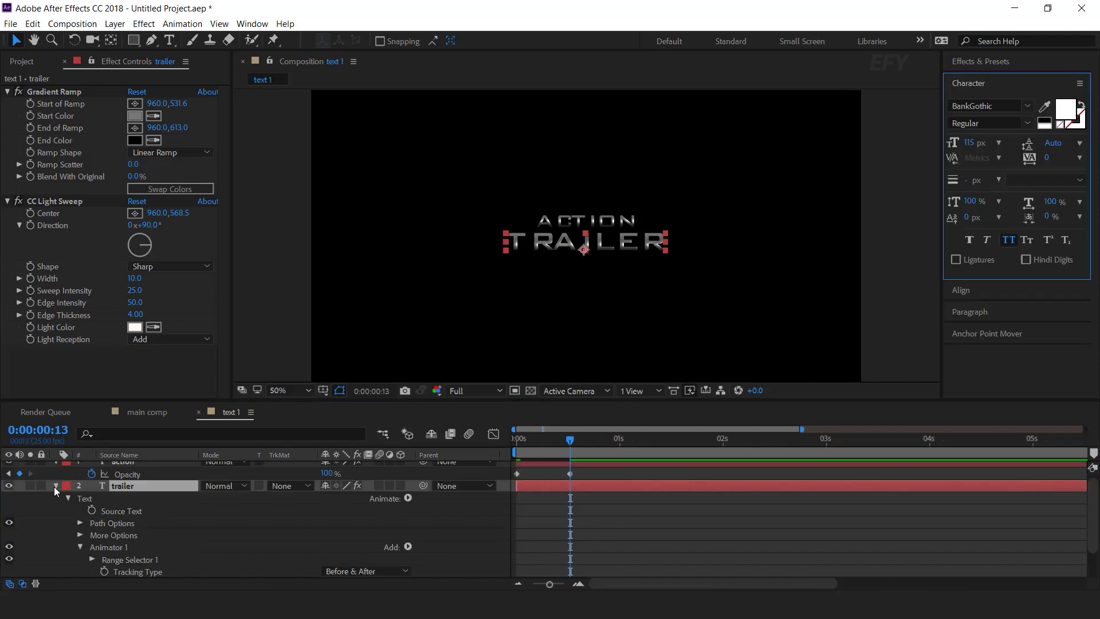
click(54, 486)
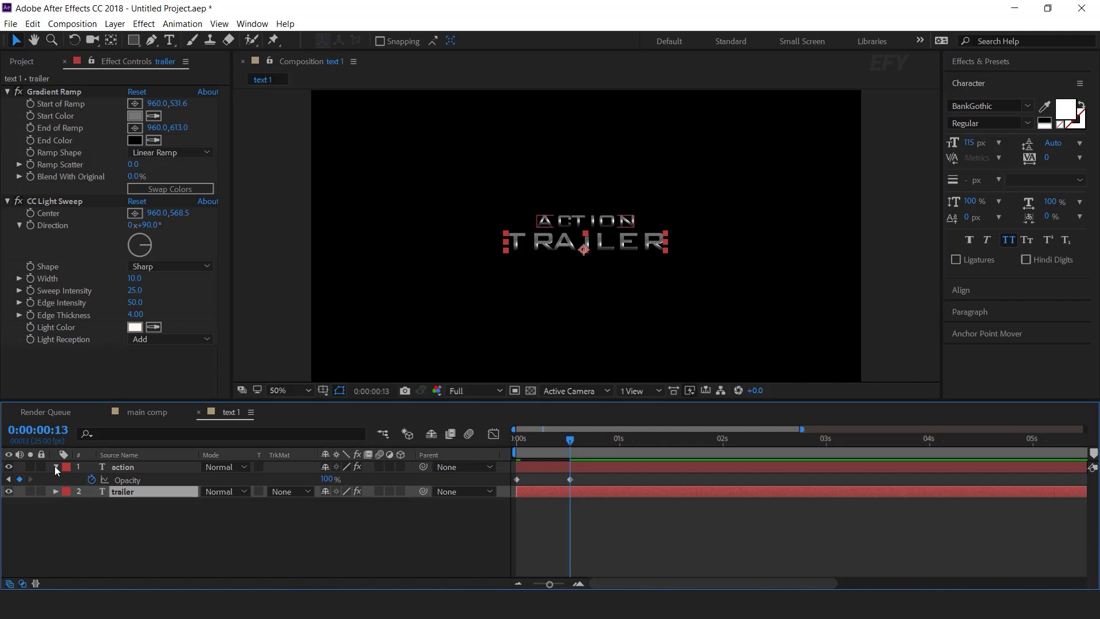
click(56, 467)
click(463, 520)
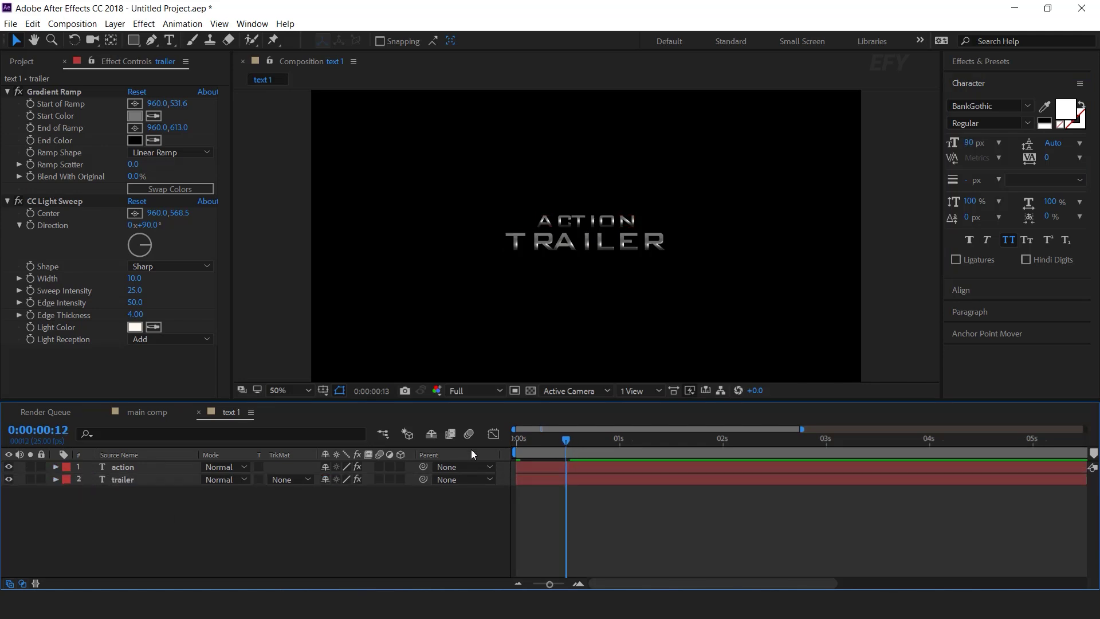
key(Home)
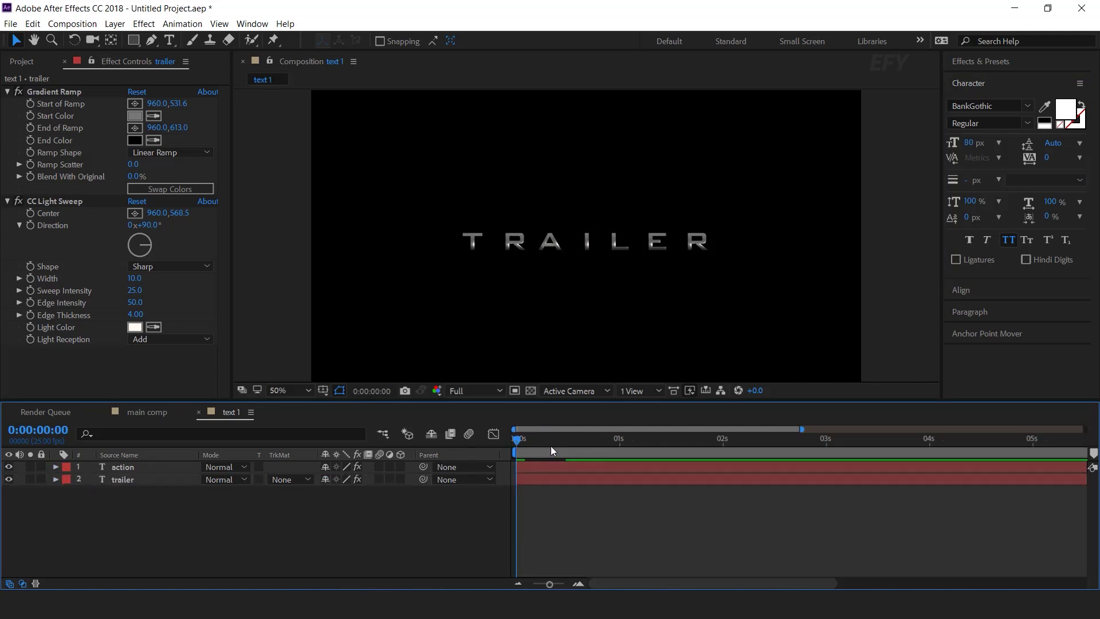
drag(552, 446, 502, 454)
key(Home)
key(space)
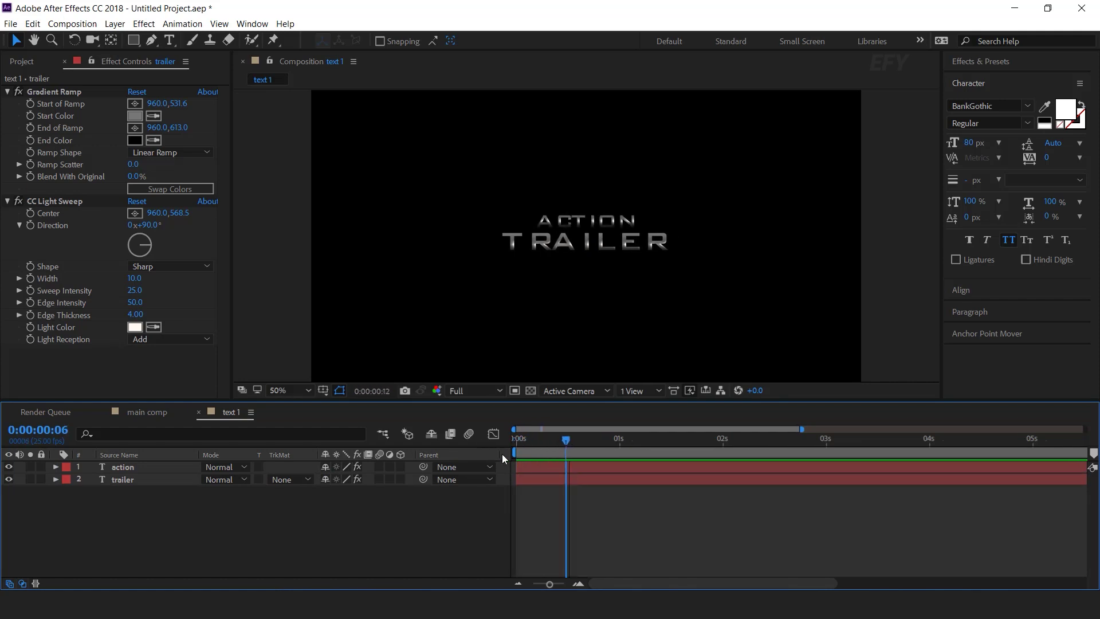
Slow the trailer layer's tracking animation by moving its end keyframe to about 4 seconds
click(554, 483)
key(u)
click(569, 492)
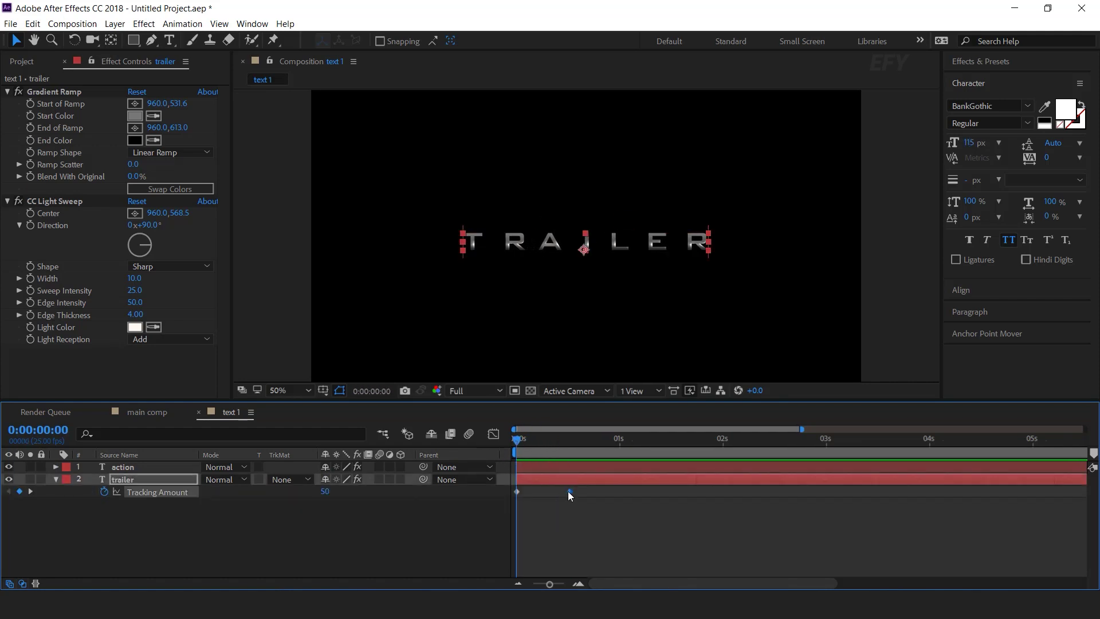
key(minus)
drag(543, 493, 726, 492)
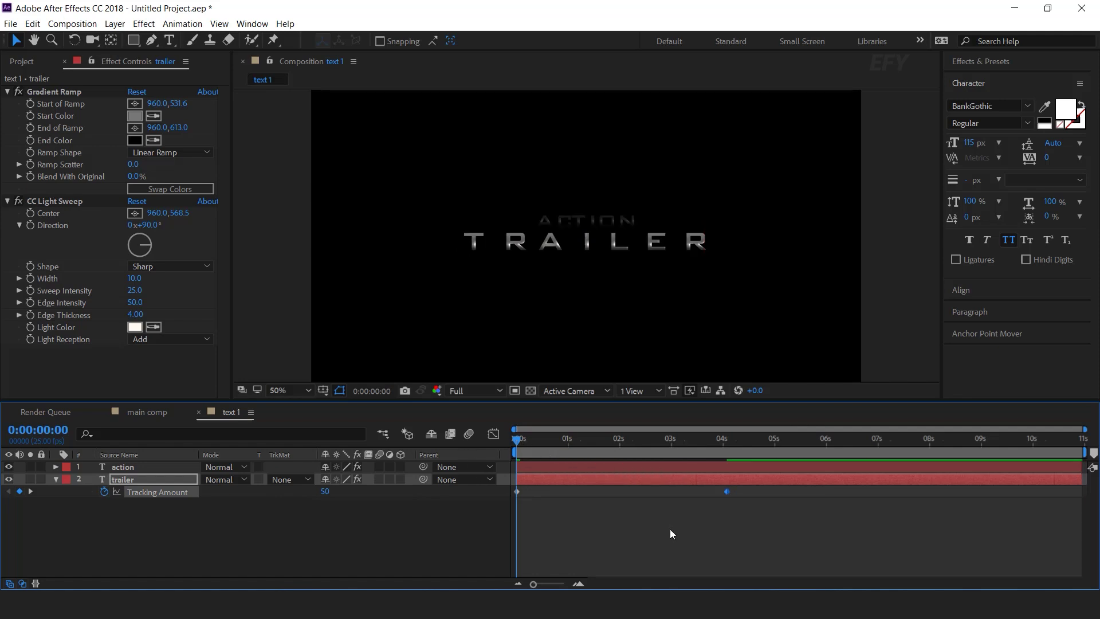
Preview the slower tracking animation from the start of the text 1 composition
key(space)
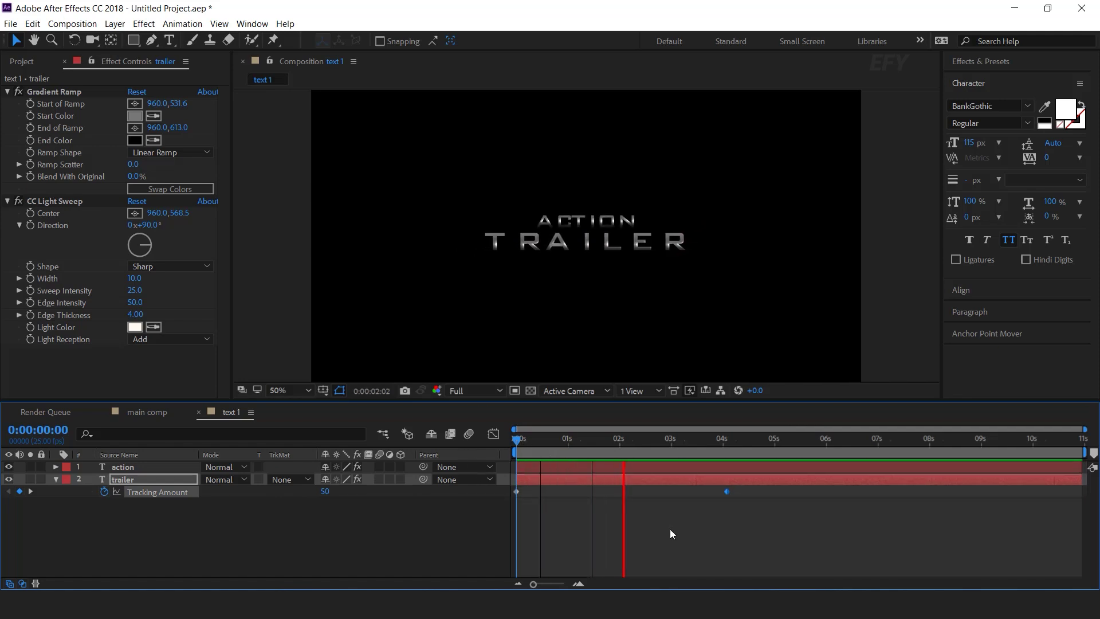
click(589, 440)
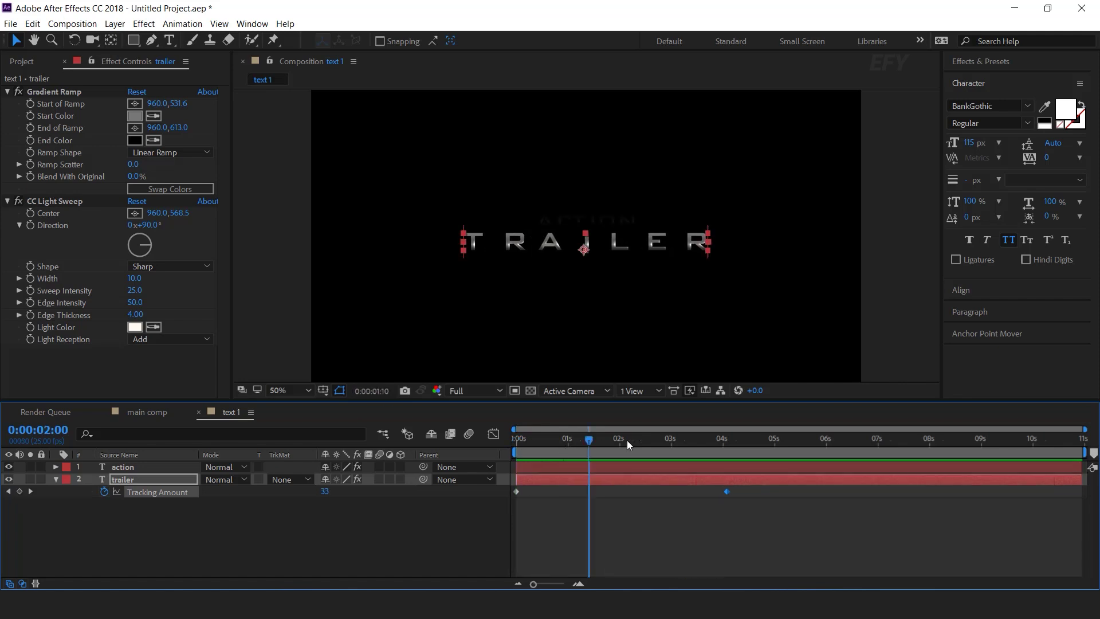
drag(627, 442, 476, 445)
key(space)
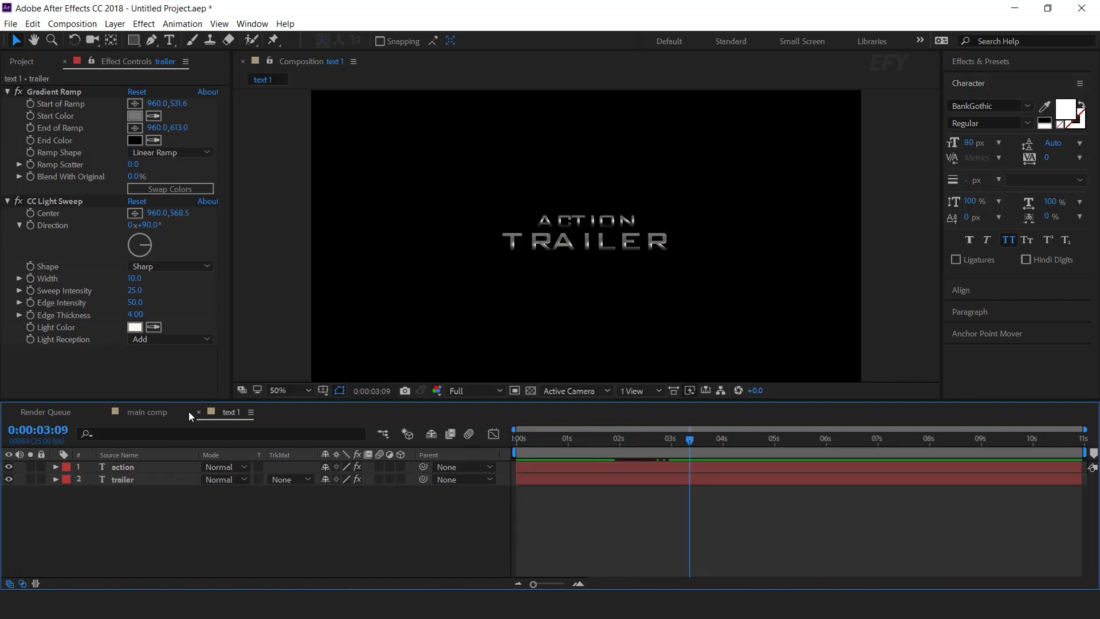
Close the text 1 composition and place it in main comp above the background particles layer
click(199, 412)
click(18, 63)
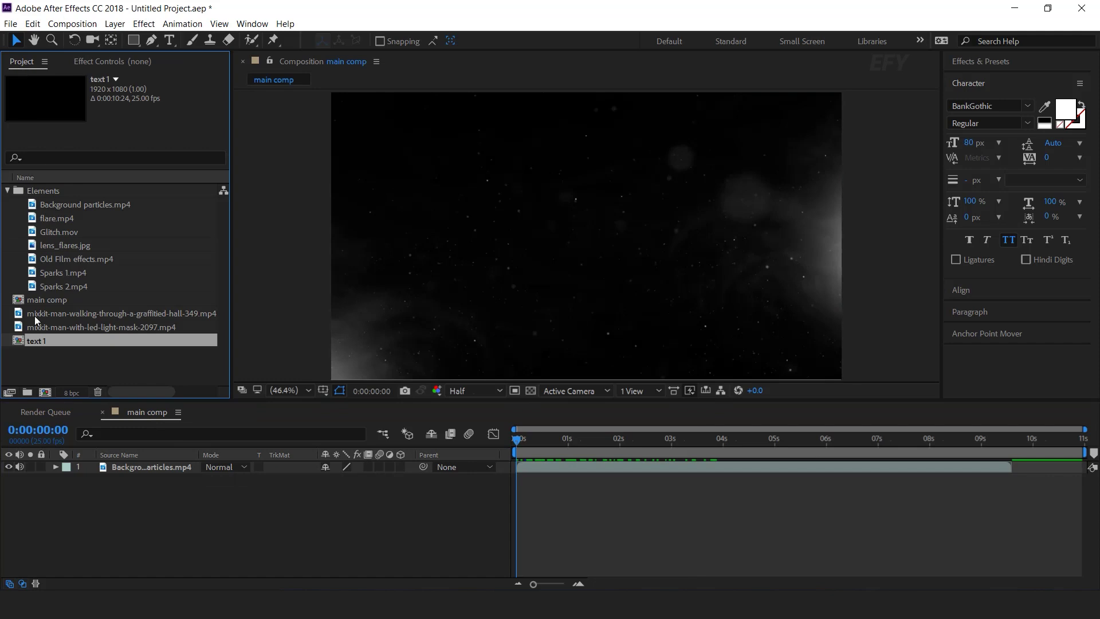
click(41, 358)
drag(18, 343, 151, 464)
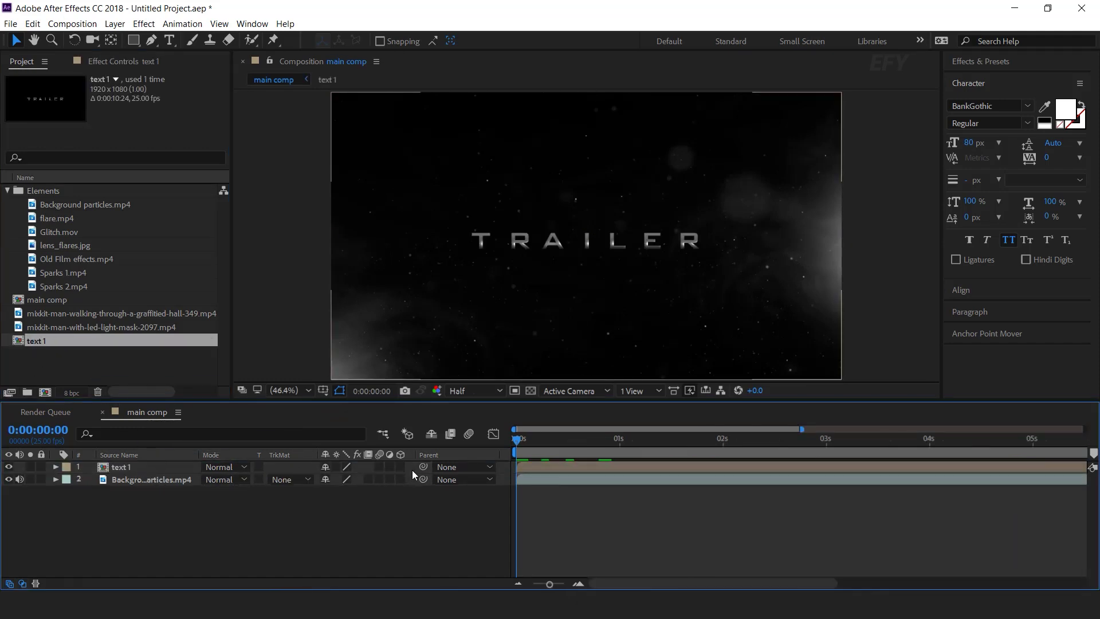
Make the text 1 layer 3D and move the current time to 0:00:00:15
click(400, 467)
drag(523, 439, 579, 439)
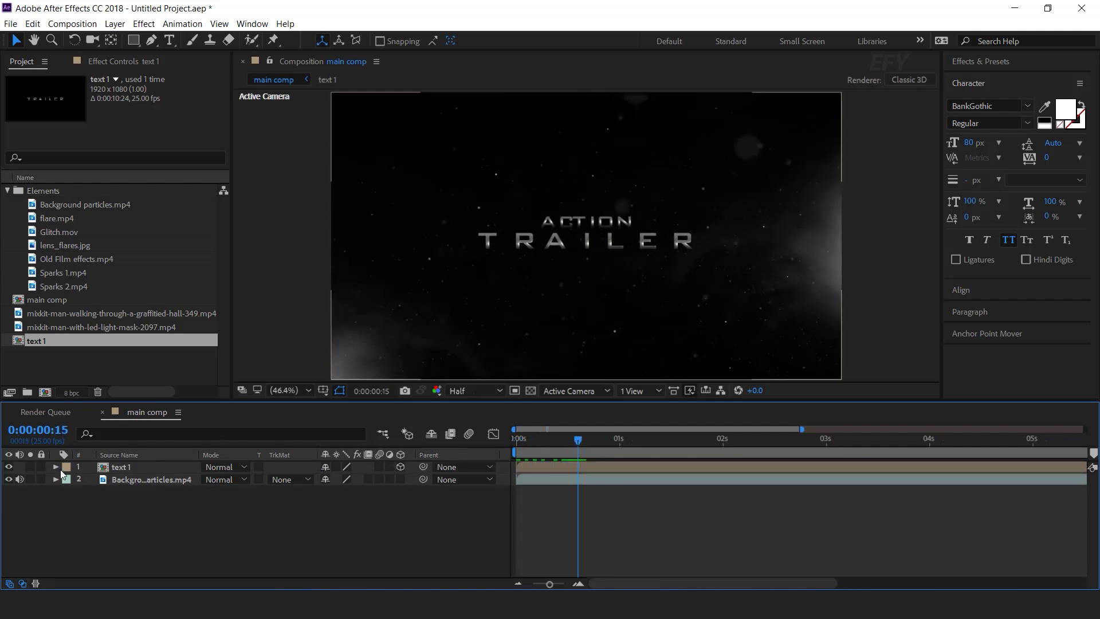
Keyframe the text 1 layer's position at 960, 540, 0 at 0:00:00:15 and with Z at -2751 at 0:00:00:00
click(120, 467)
key(p)
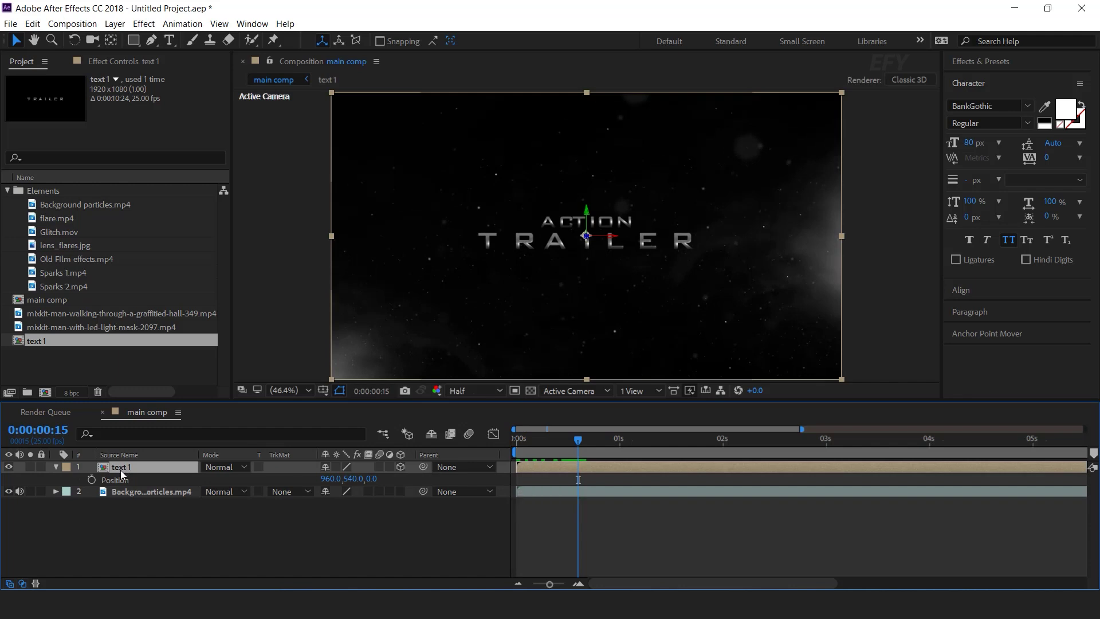
click(91, 480)
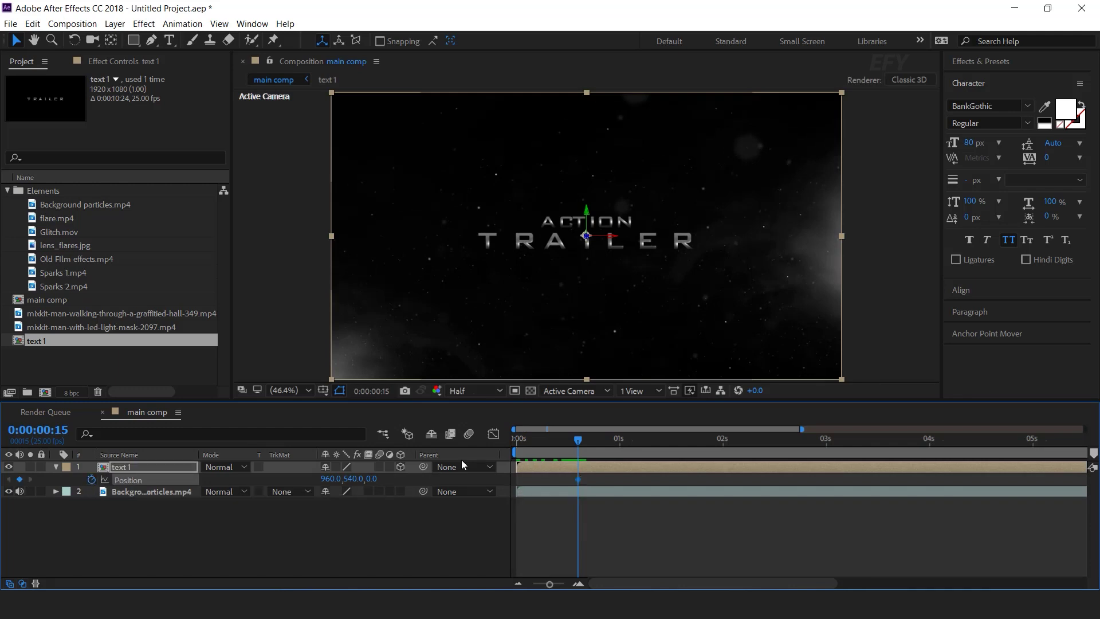
drag(572, 439, 483, 449)
drag(376, 479, 229, 495)
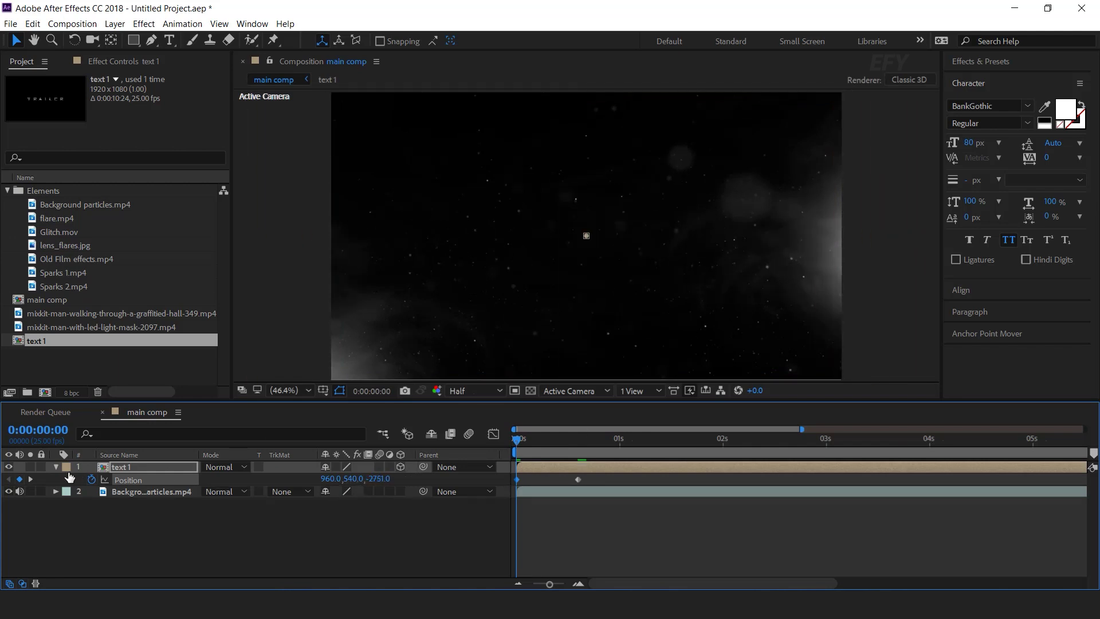
Ease text 1's end position keyframe, extend its incoming influence in the speed graph, and preview the fly-in
click(578, 479)
right_click(578, 479)
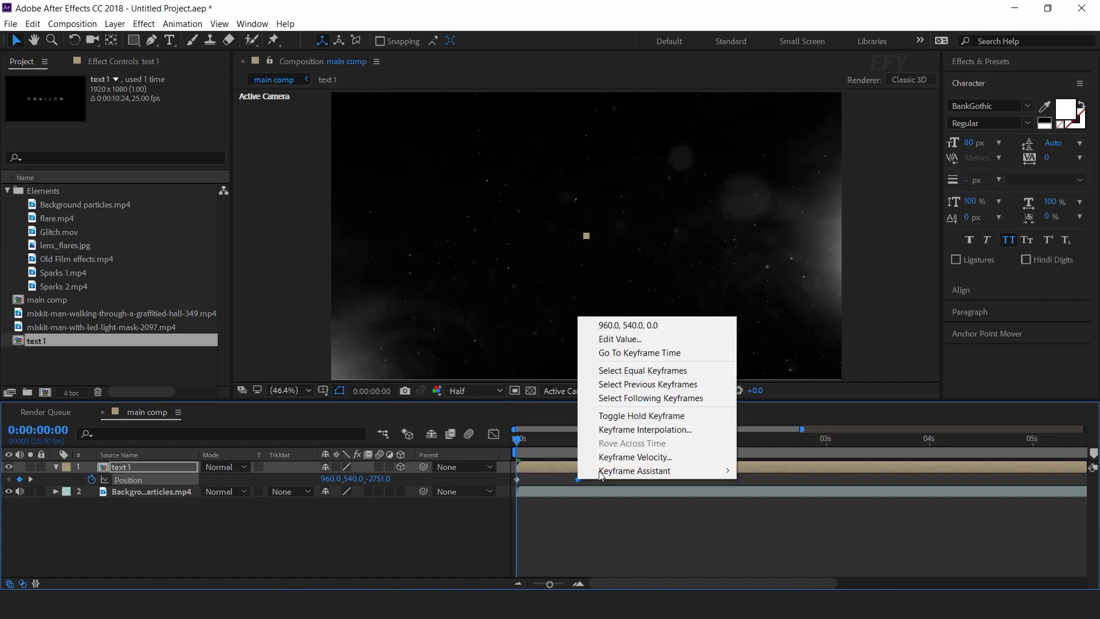
mouse_move(688, 470)
click(826, 511)
click(493, 434)
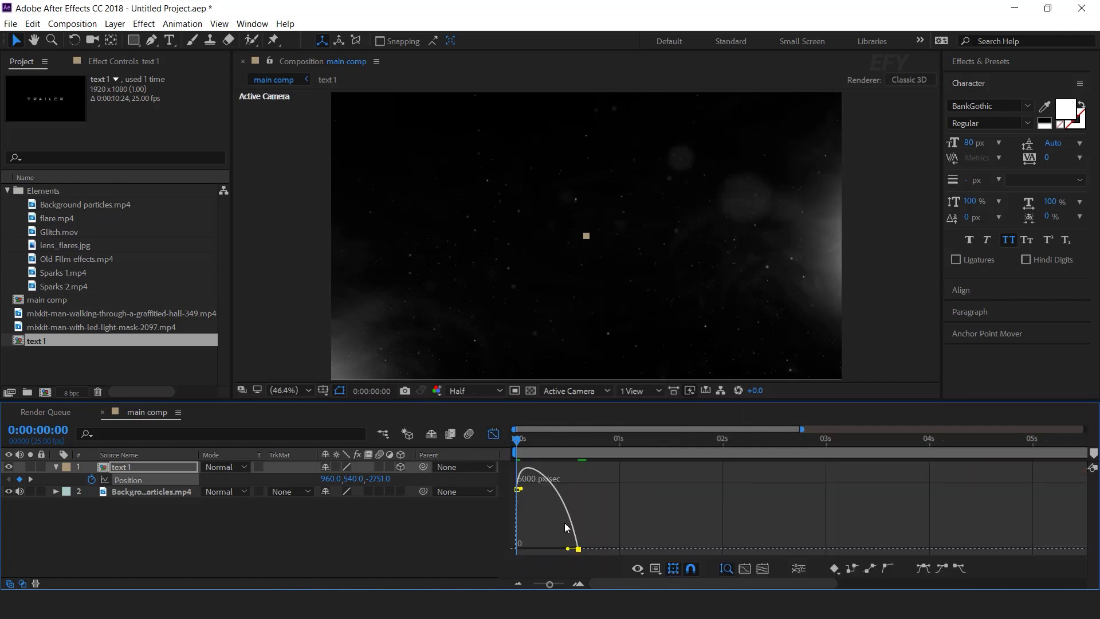
drag(567, 549, 549, 547)
click(494, 434)
key(space)
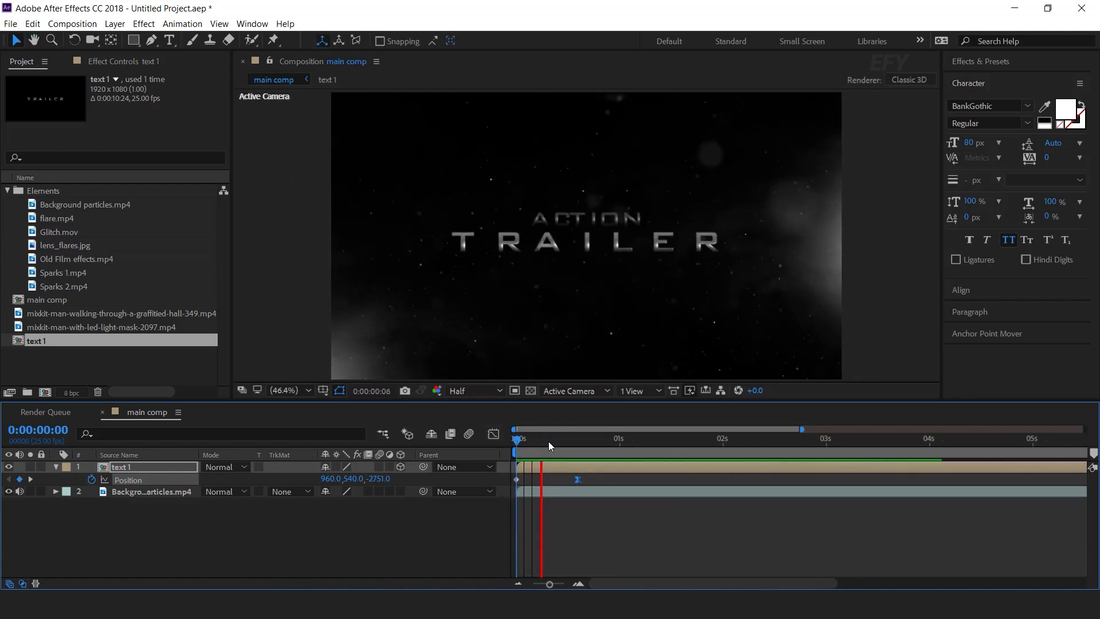
click(582, 441)
drag(578, 442, 574, 443)
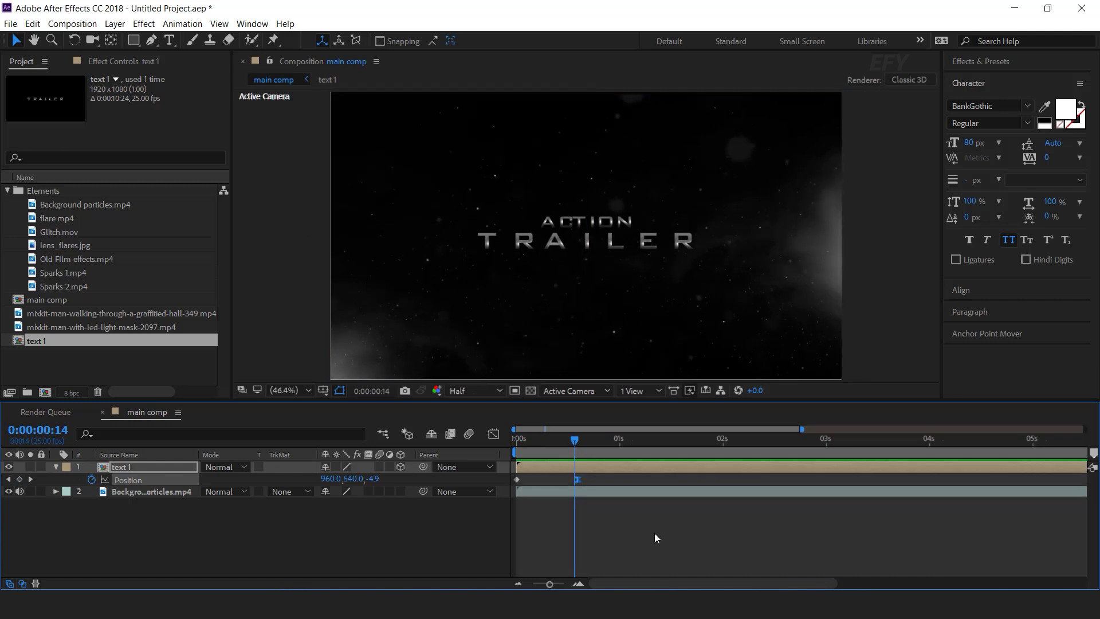
Inside the text 1 composition, move the action layer's end opacity keyframe to about 1.6 seconds, and preview the fade-in in main comp
click(655, 533)
double_click(597, 469)
click(597, 469)
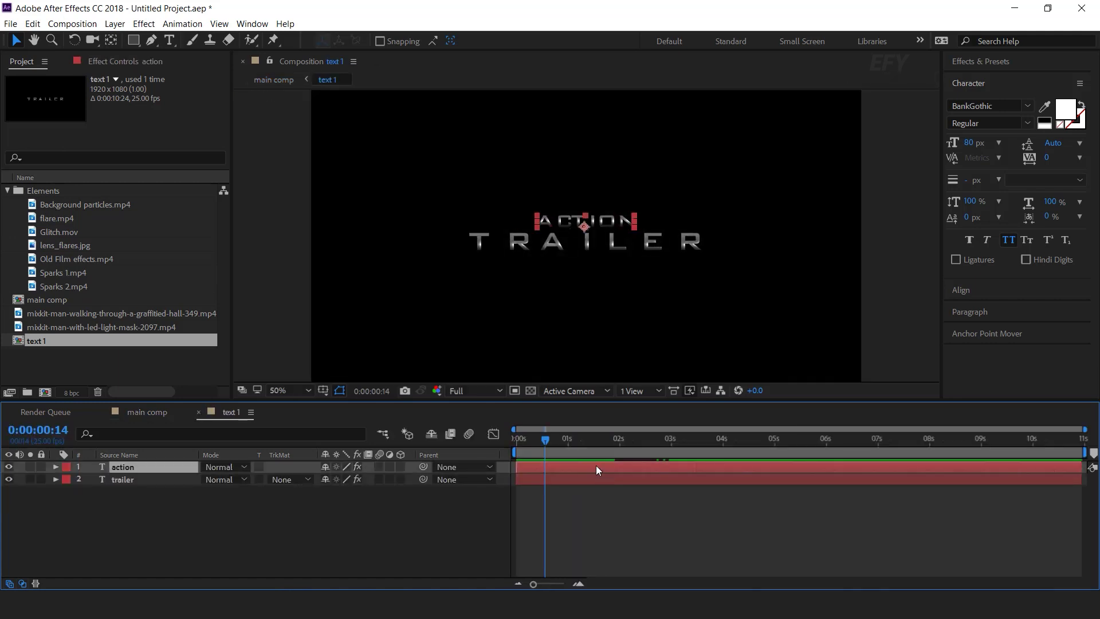
key(t)
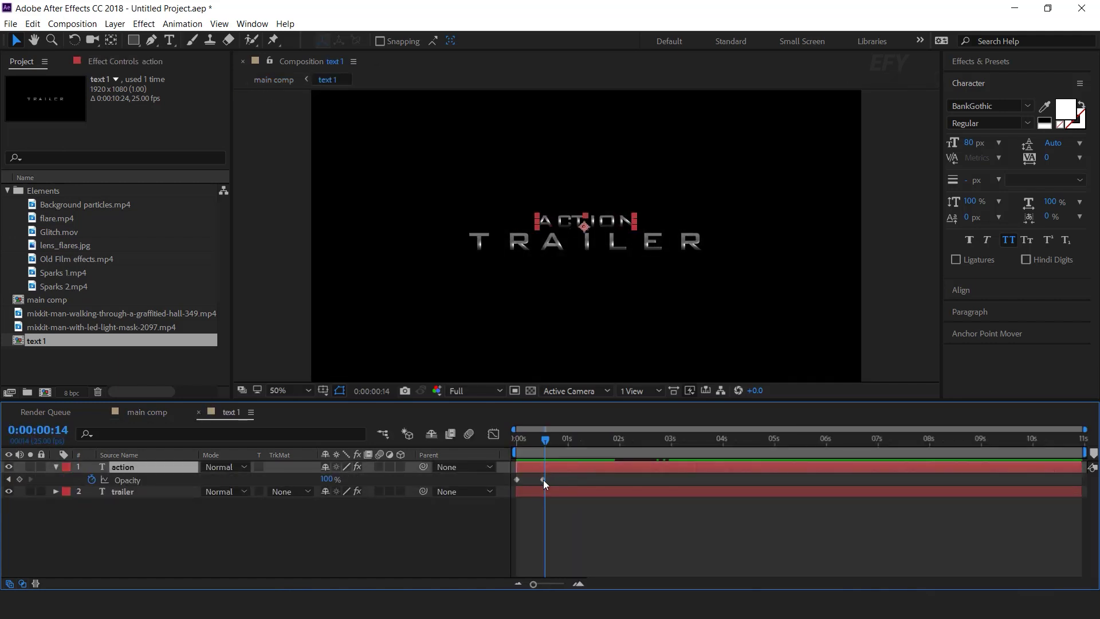
drag(543, 480, 602, 480)
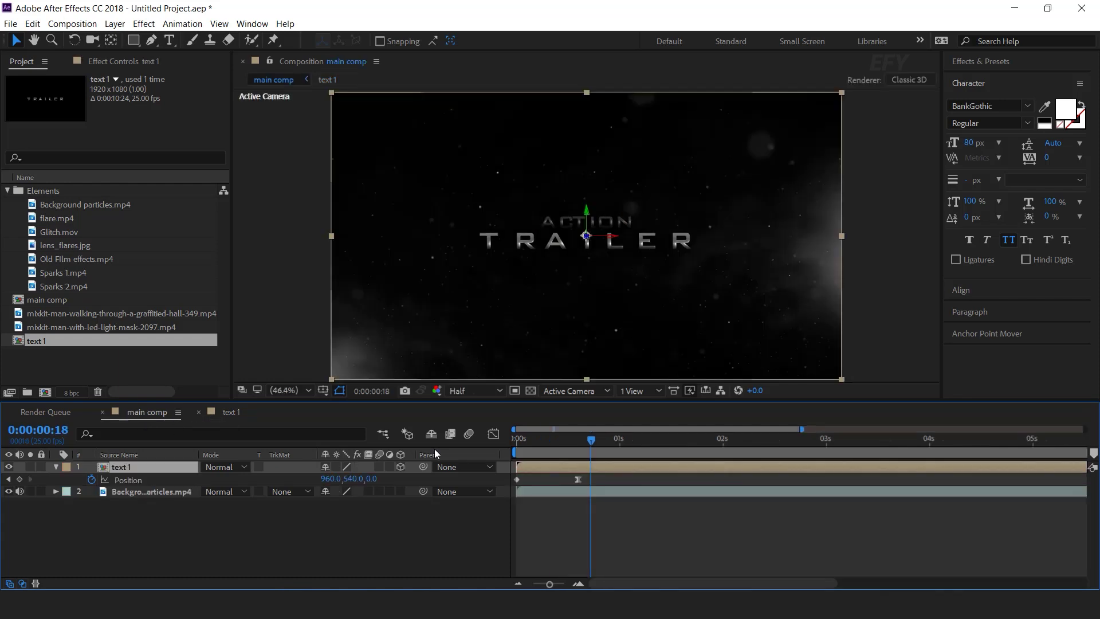
drag(435, 449, 469, 445)
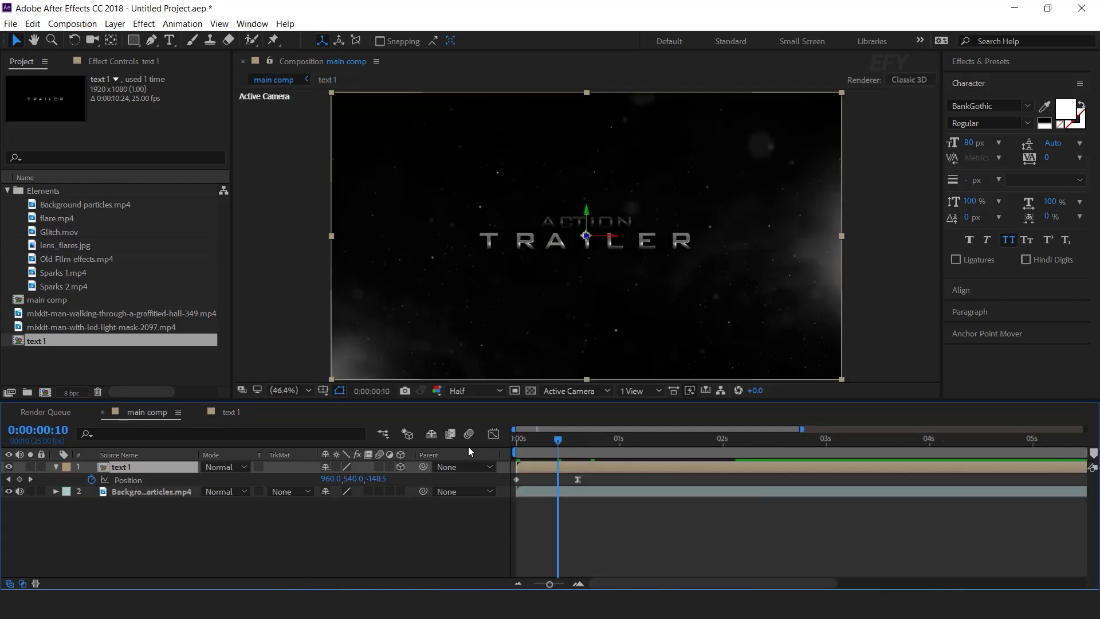
key(space)
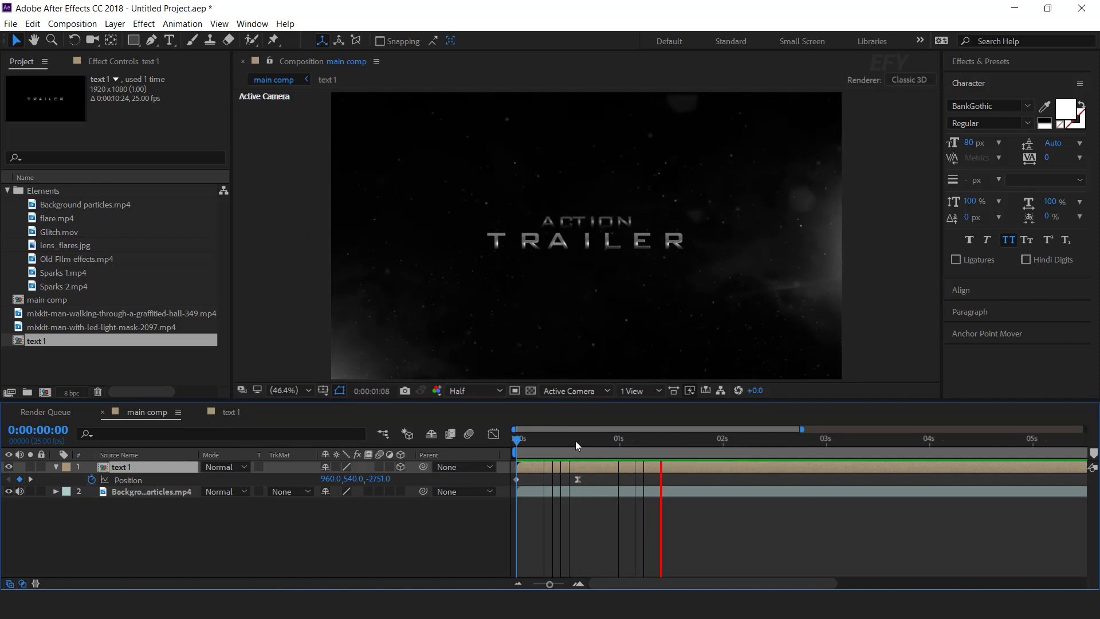
click(612, 440)
click(435, 555)
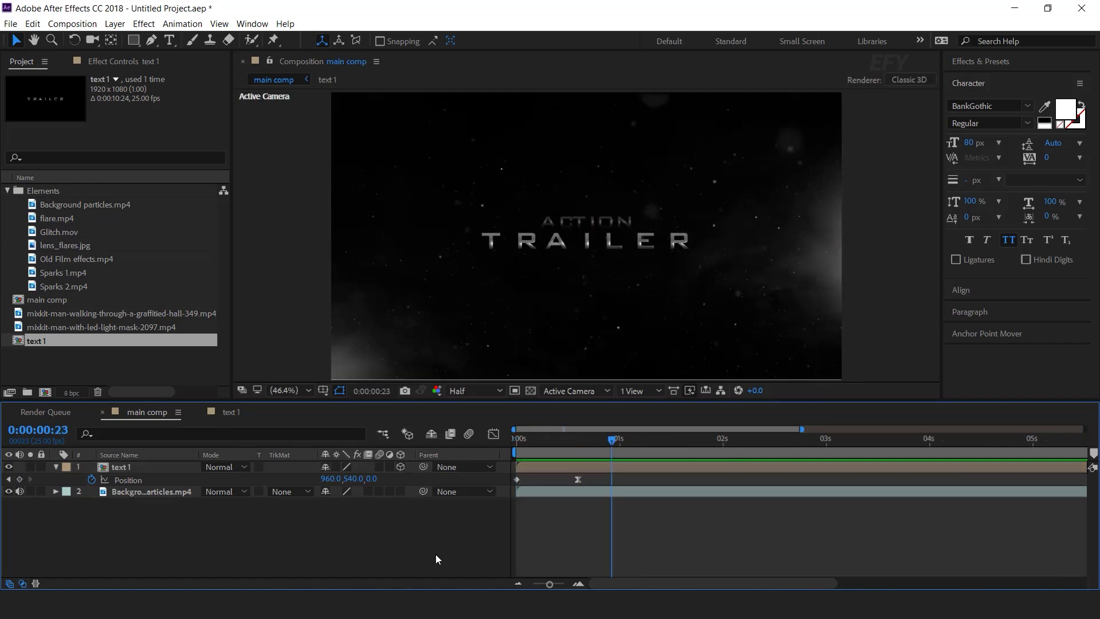
Enable motion blur on the text 1 layer in main comp and preview the fly-in from the start
click(54, 468)
click(142, 467)
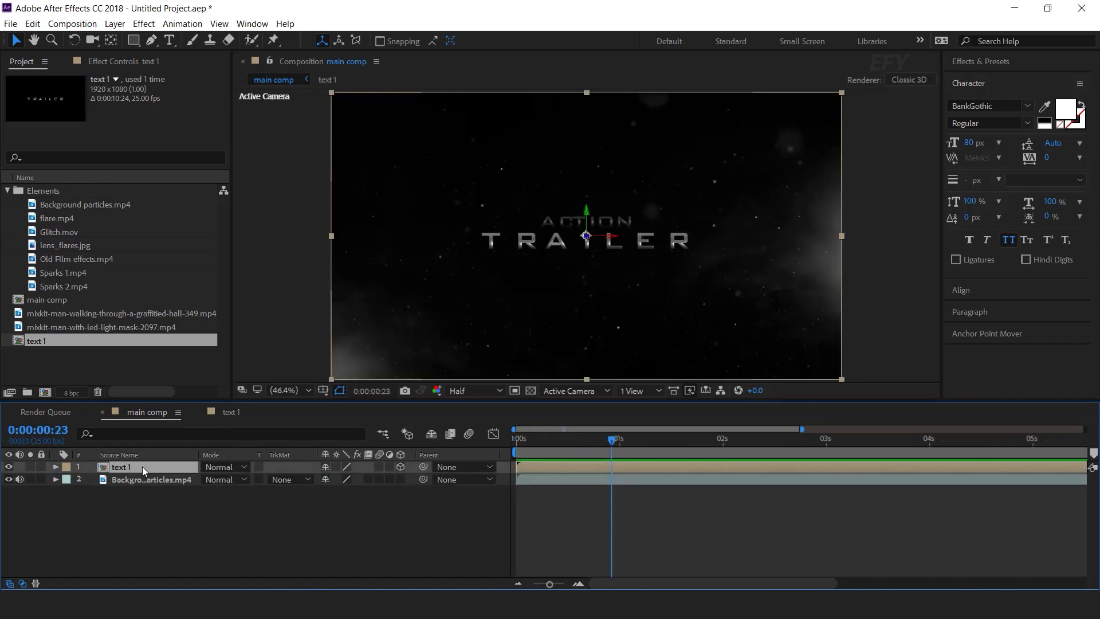
click(380, 466)
key(Home)
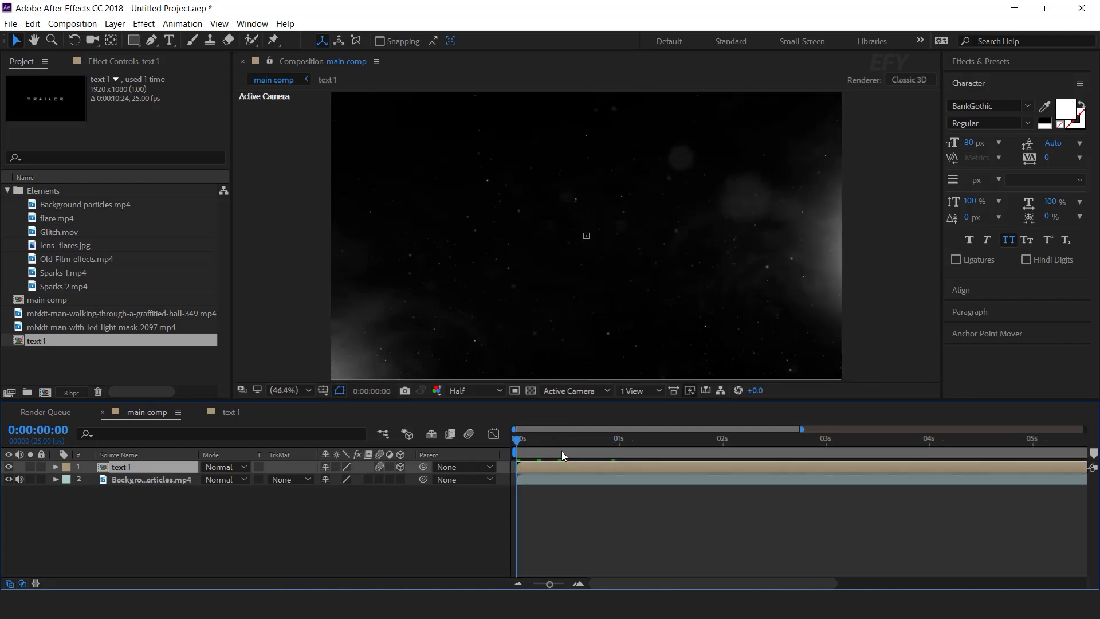
key(space)
click(519, 453)
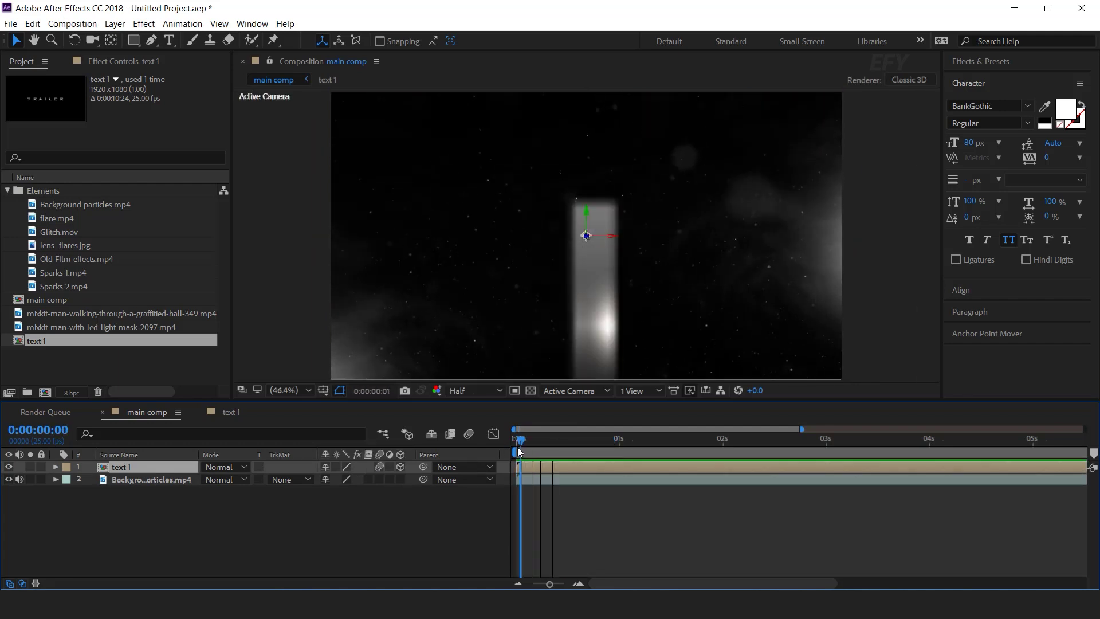
Speed up the fly-in by moving text 1's end position keyframe to 0:00:00:11, and preview it
key(alt+shift+p)
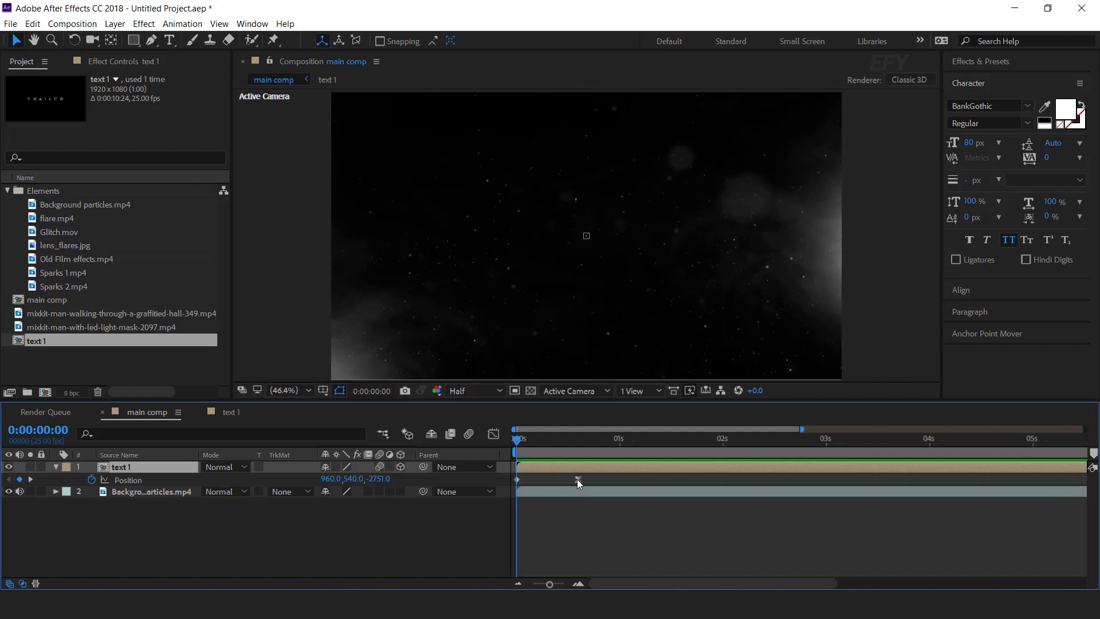
drag(576, 479, 562, 480)
key(space)
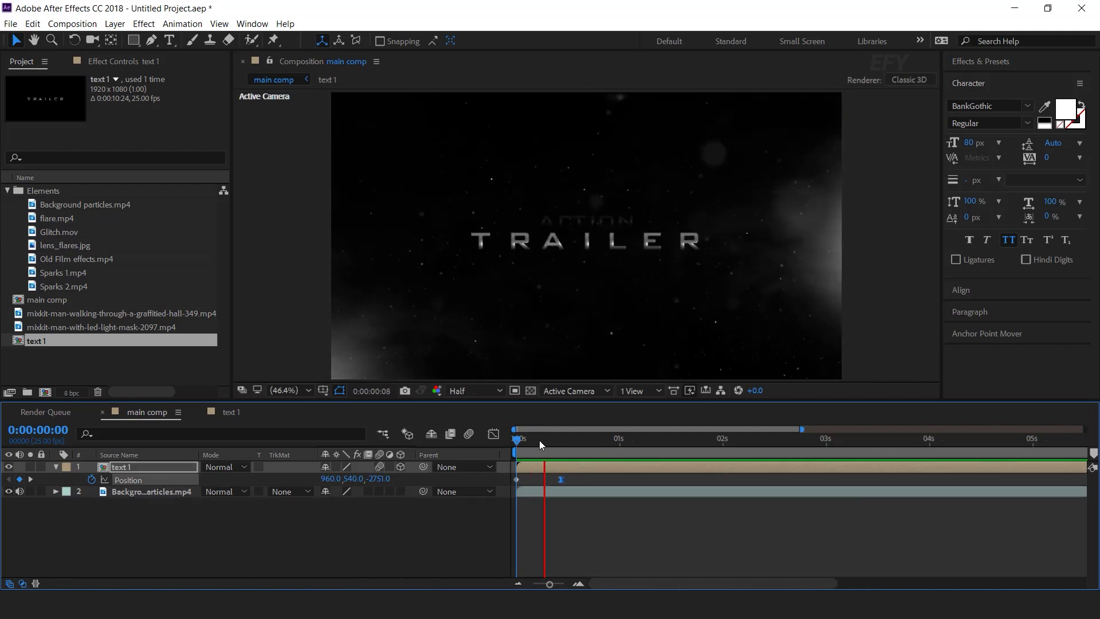
click(560, 440)
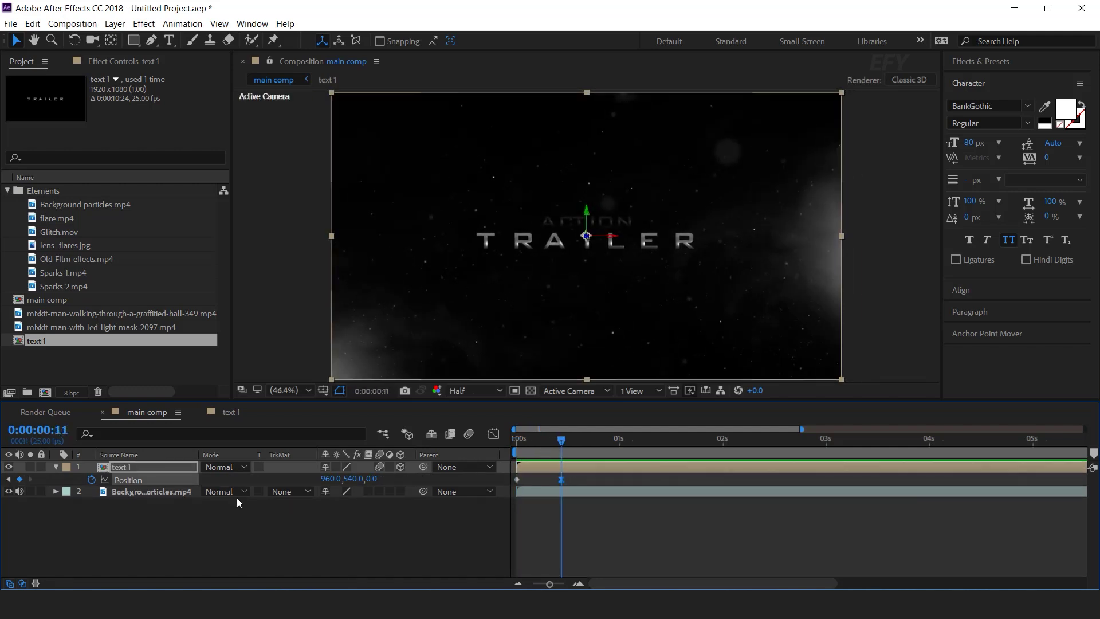
click(217, 524)
click(87, 467)
click(56, 468)
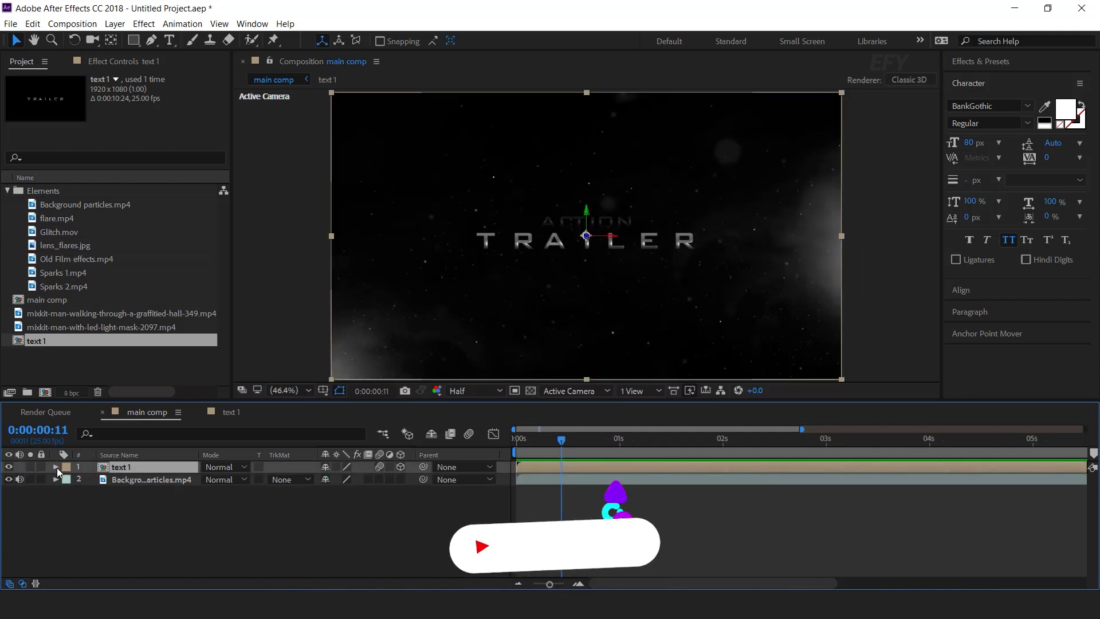
Animate text 1's anchor point from its current value at 0:00:00:11 to Z -1428 at 0:00:04:13, and preview the motion
click(56, 468)
click(92, 493)
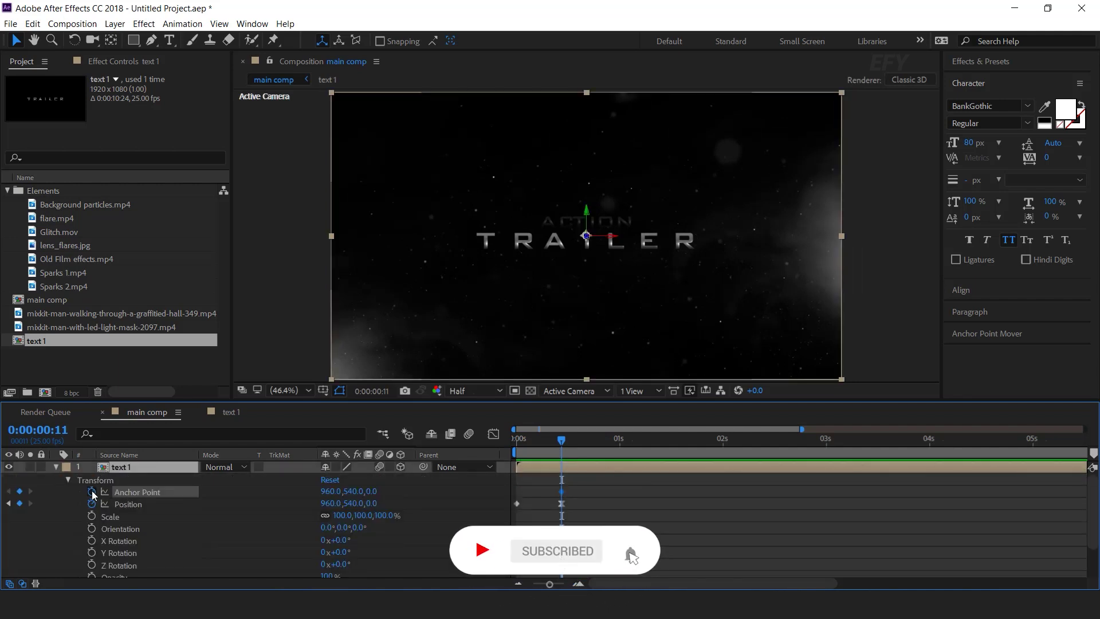
drag(563, 439, 744, 439)
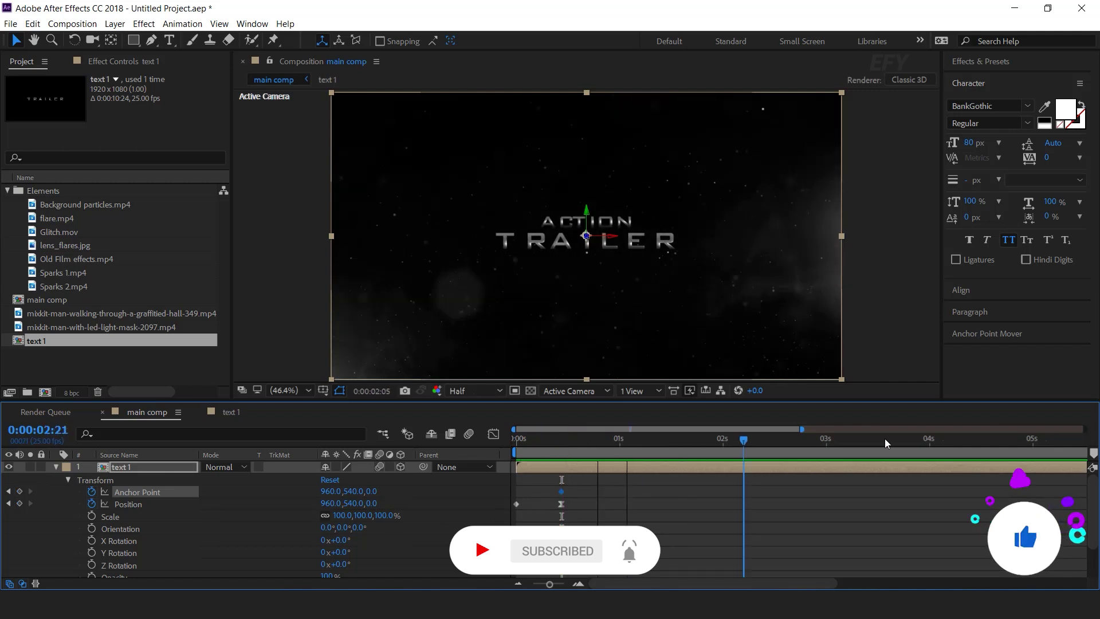
drag(885, 438, 984, 443)
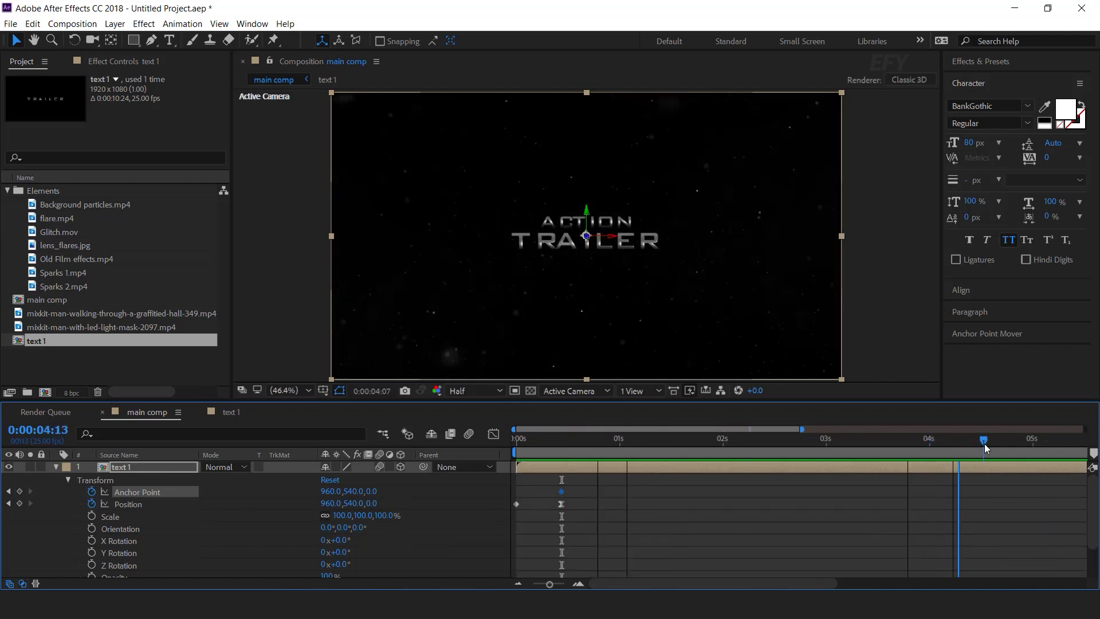
drag(374, 497, 227, 493)
key(space)
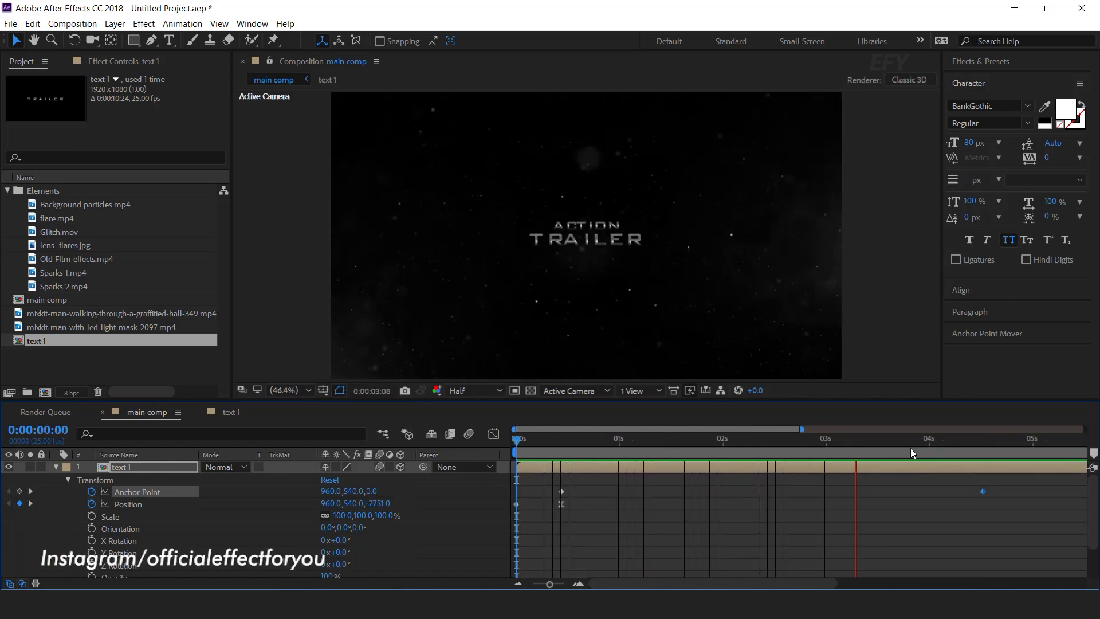
drag(957, 442, 986, 451)
Fade out text 1 with opacity keyframes of 100% at 0:00:04:08 and 0% at 0:00:04:13, and preview the result
scroll(174, 524, down, 2)
scroll(175, 524, up, 2)
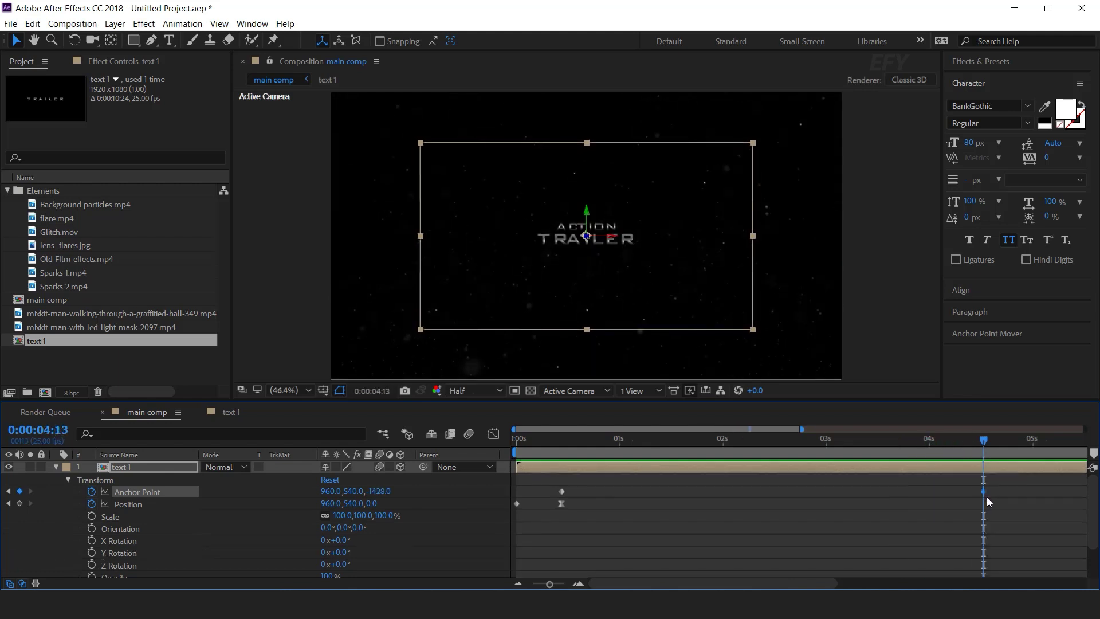
scroll(987, 497, down, 2)
click(92, 535)
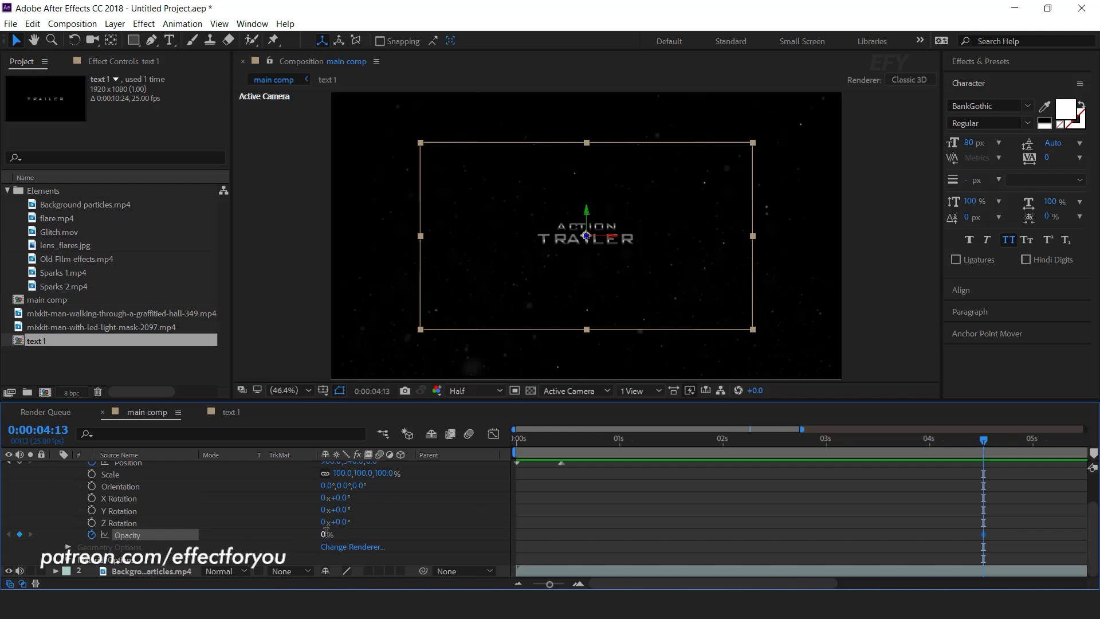
key(Return)
drag(984, 440, 961, 443)
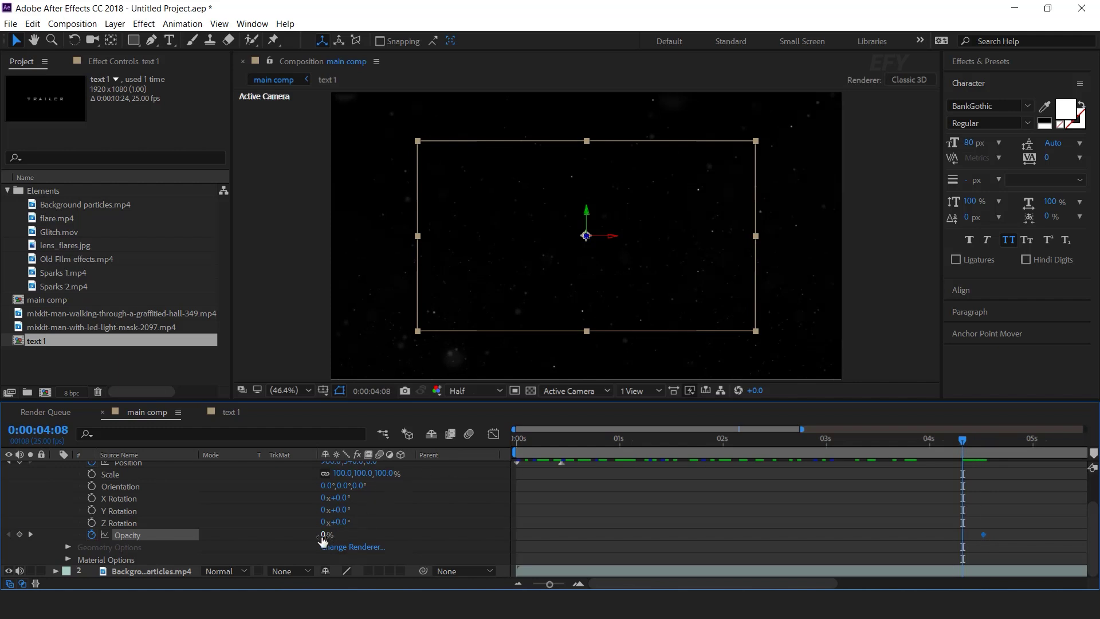
drag(330, 534, 387, 534)
key(space)
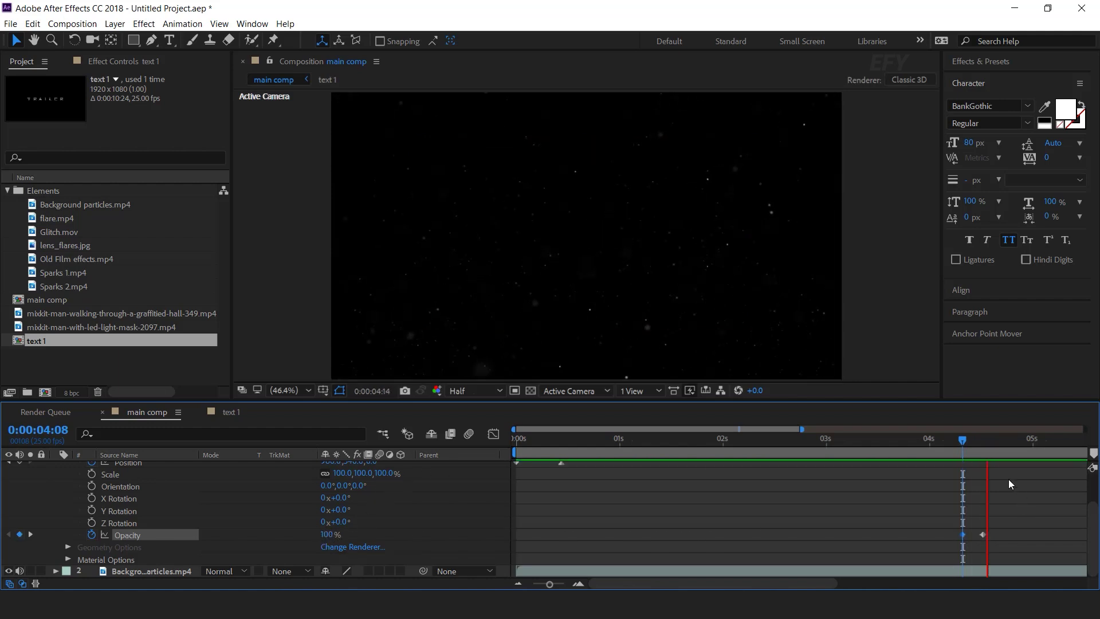
drag(961, 442, 992, 442)
scroll(139, 494, up, 2)
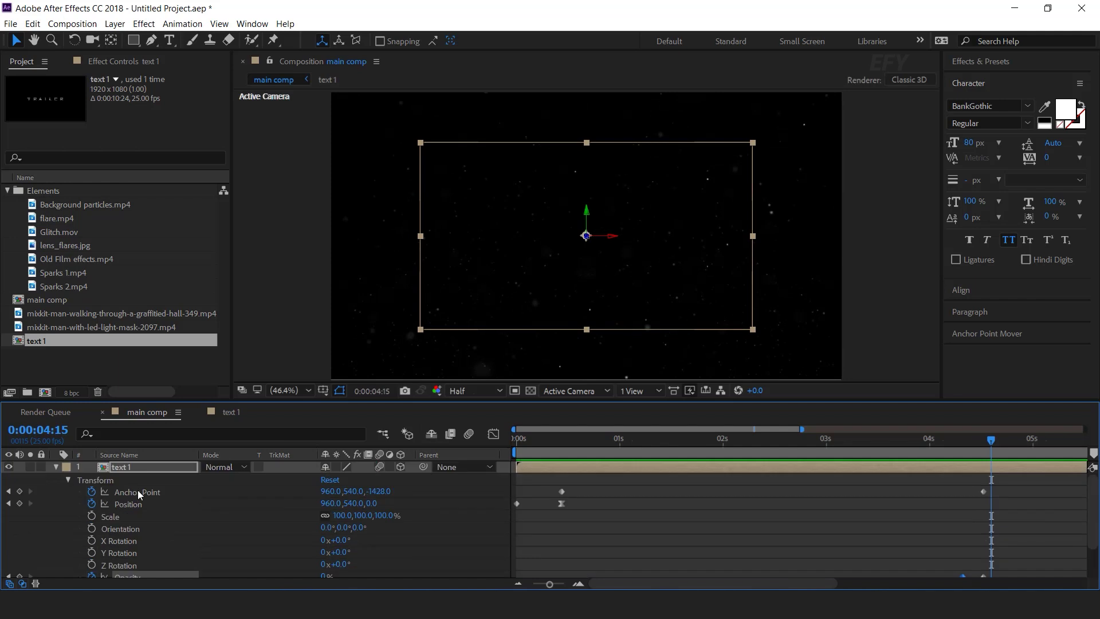
click(56, 468)
click(216, 539)
drag(589, 442, 702, 442)
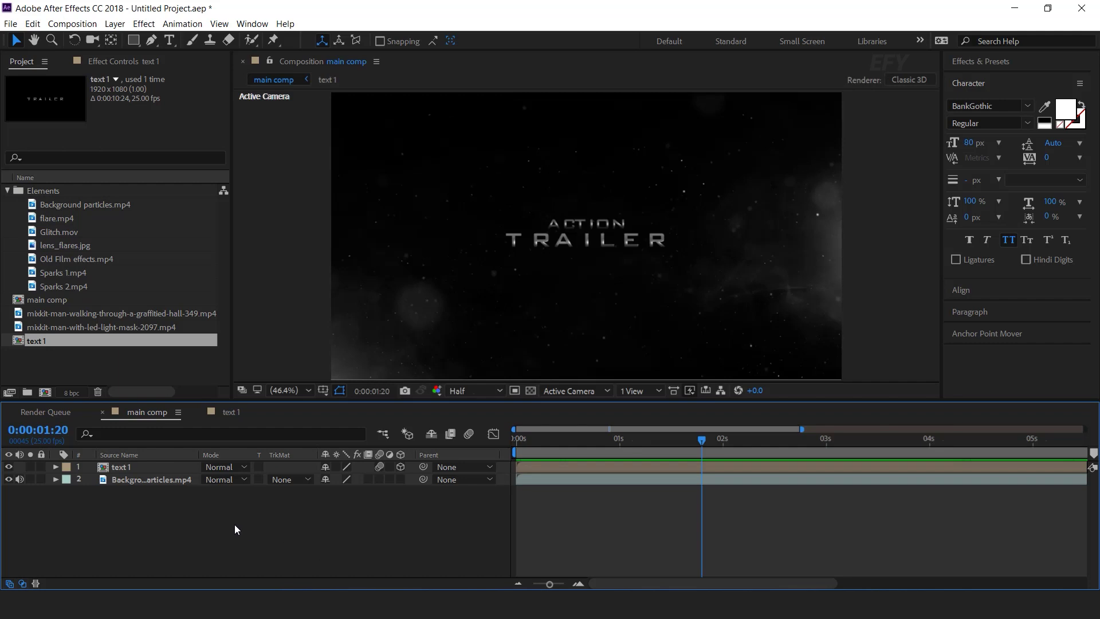
Add Sparks 1.mp4 above text 1 in main comp with Screen blending, starting about half a second before the composition begins
click(71, 275)
drag(128, 398, 144, 466)
click(230, 468)
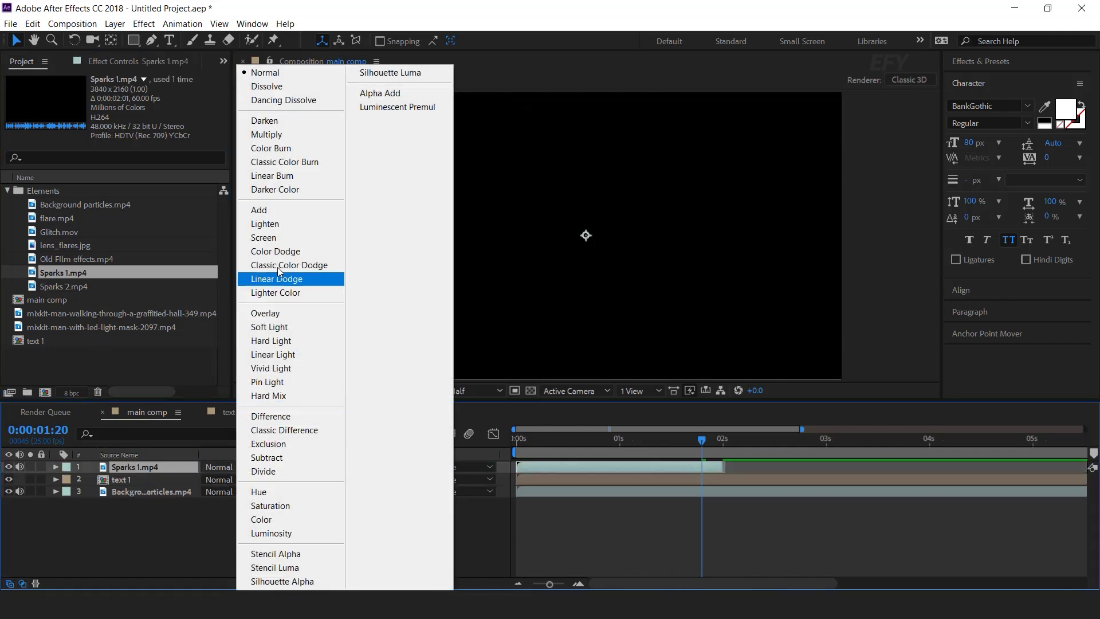
click(273, 239)
drag(525, 442, 510, 443)
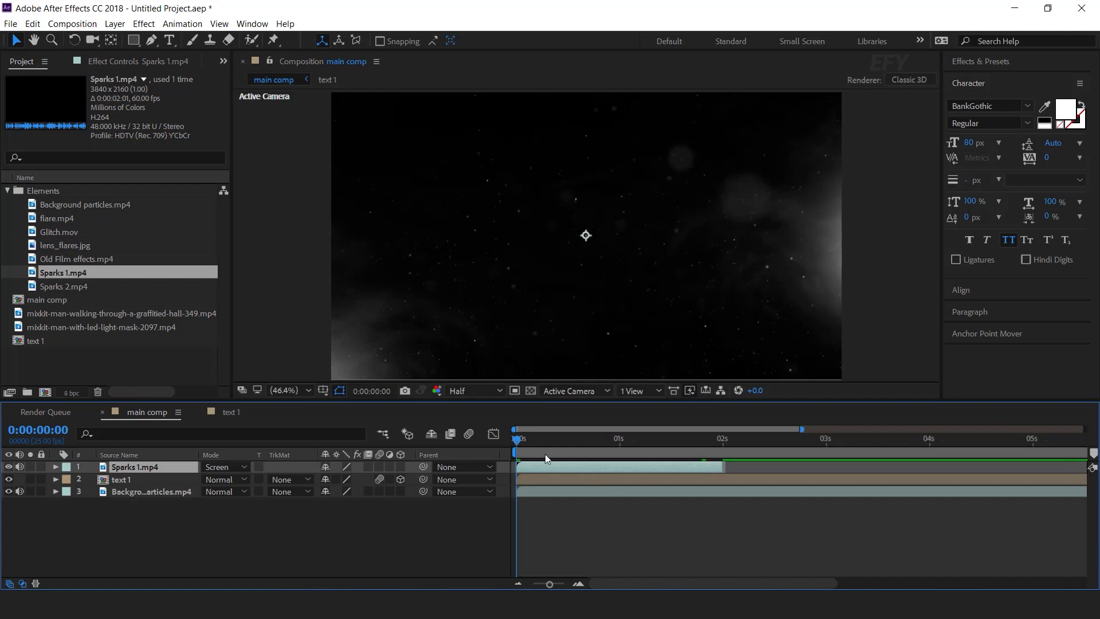
drag(647, 465, 601, 466)
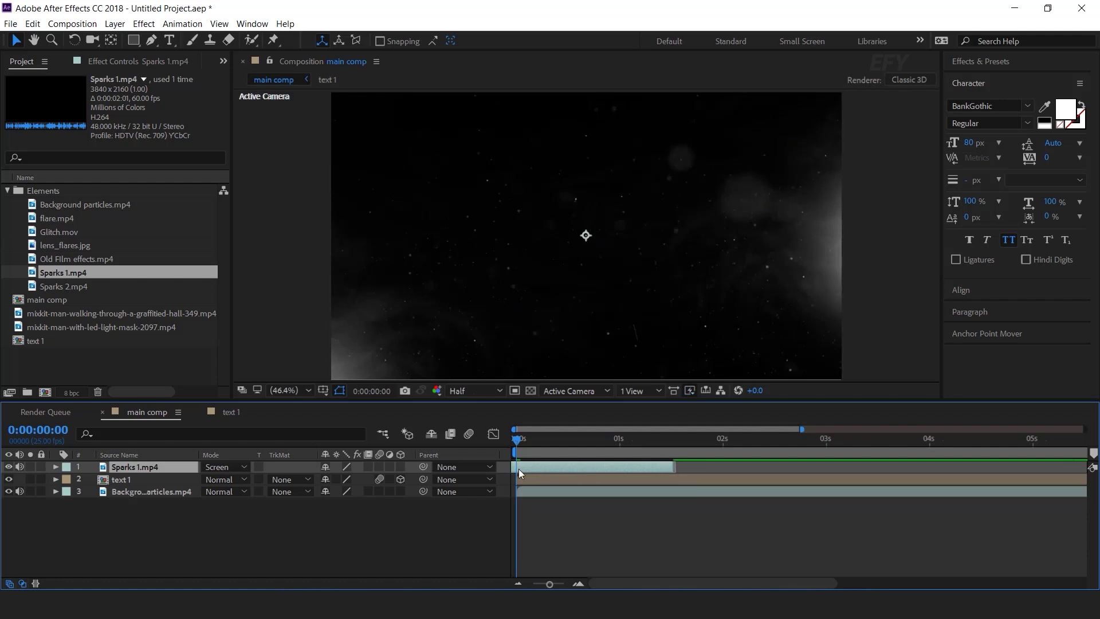
Add Sparks 2.mp4 above the Sparks 1.mp4 layer in main comp and set its blending mode to Screen
click(64, 287)
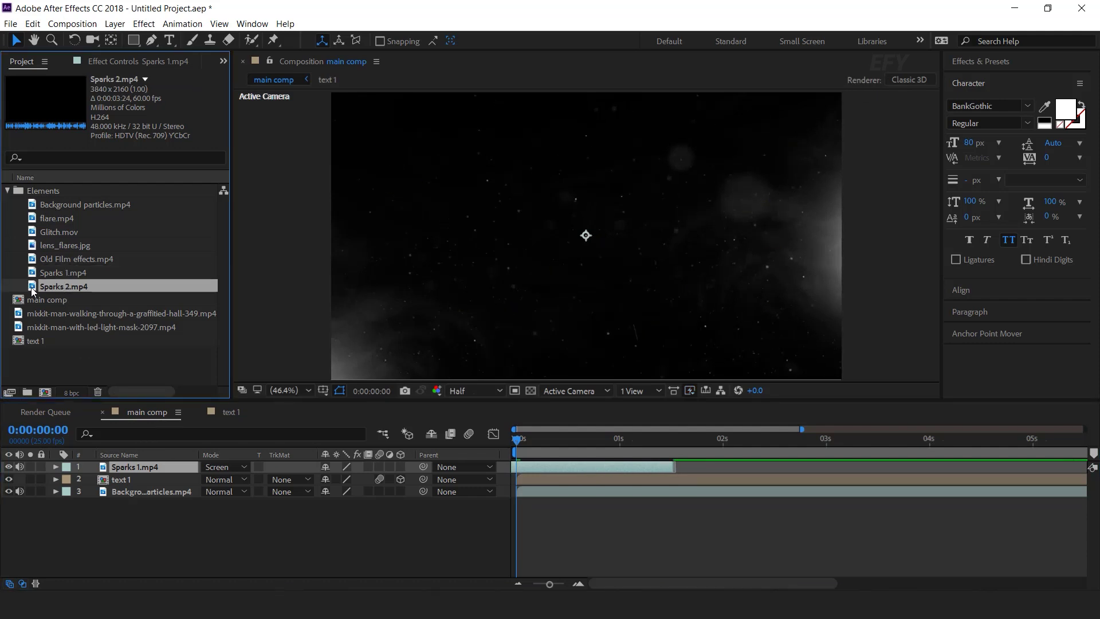
drag(32, 290, 167, 463)
click(206, 467)
click(269, 238)
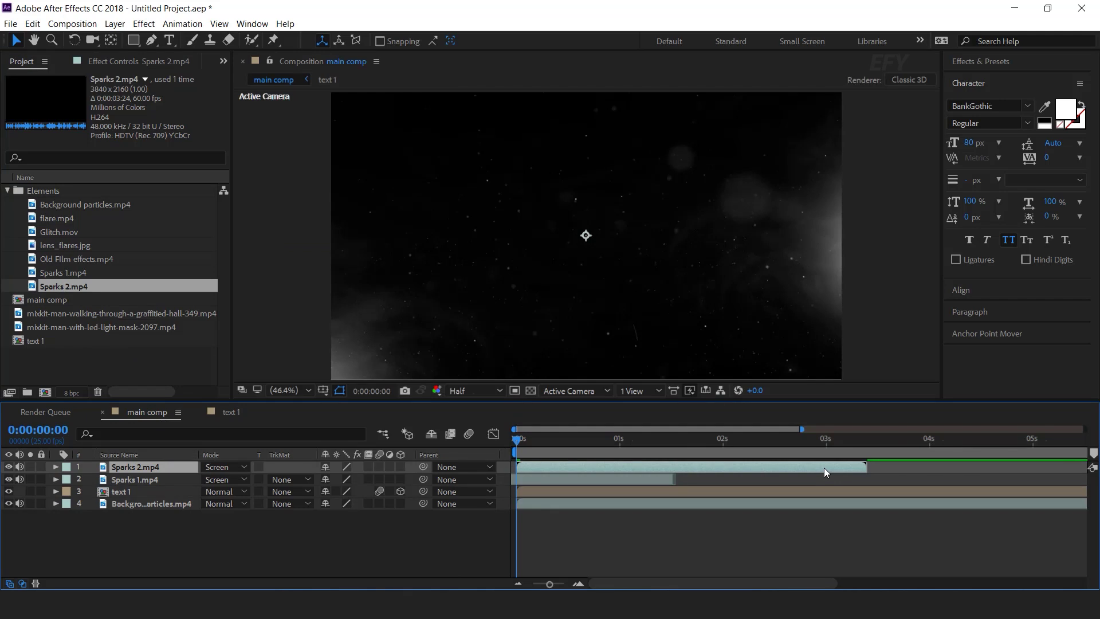
Shift the Sparks 2.mp4 layer to start about a quarter second before the composition begins, and preview the result
drag(825, 469, 797, 467)
key(space)
click(87, 341)
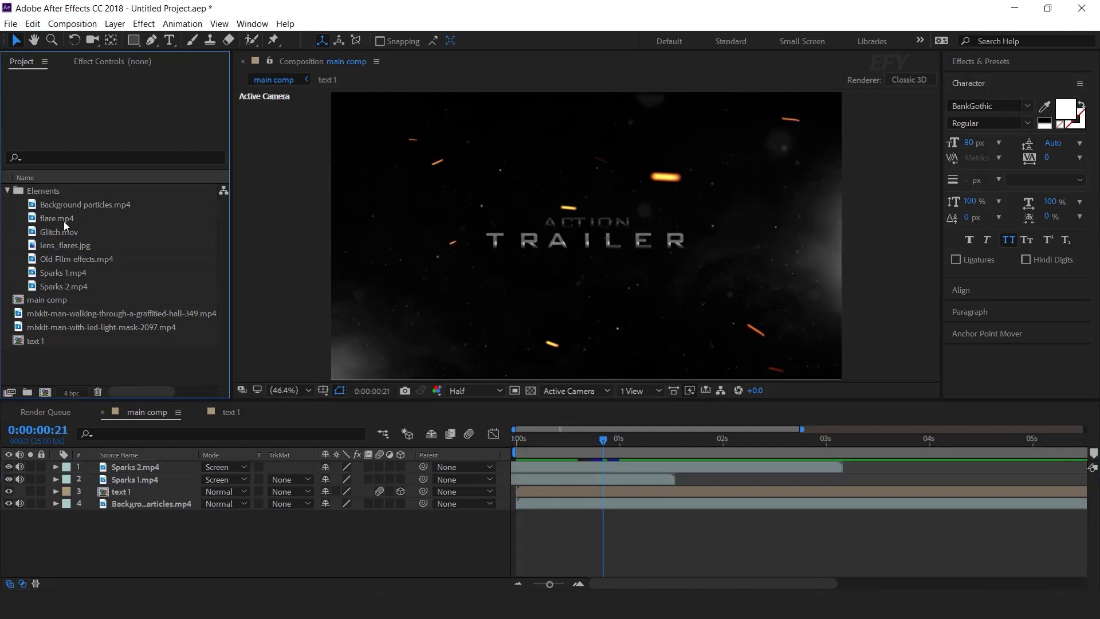
Add Glitch.mov as the top layer in main comp with Screen blending, starting at about 0.8 seconds
click(43, 233)
drag(39, 241, 176, 471)
click(225, 468)
click(264, 237)
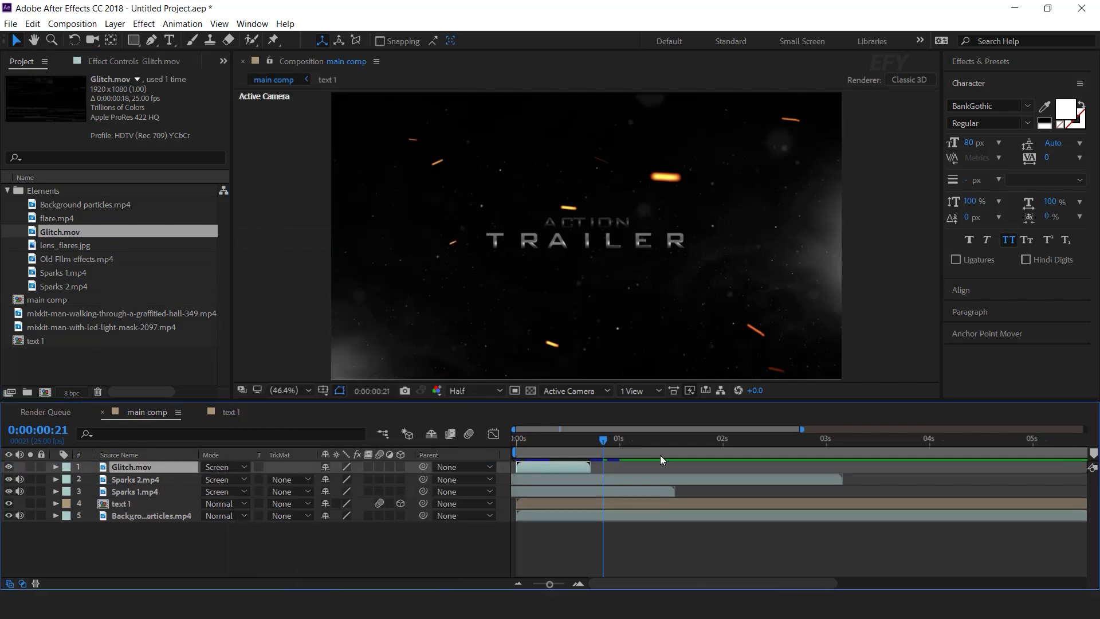
drag(529, 439, 618, 442)
click(624, 440)
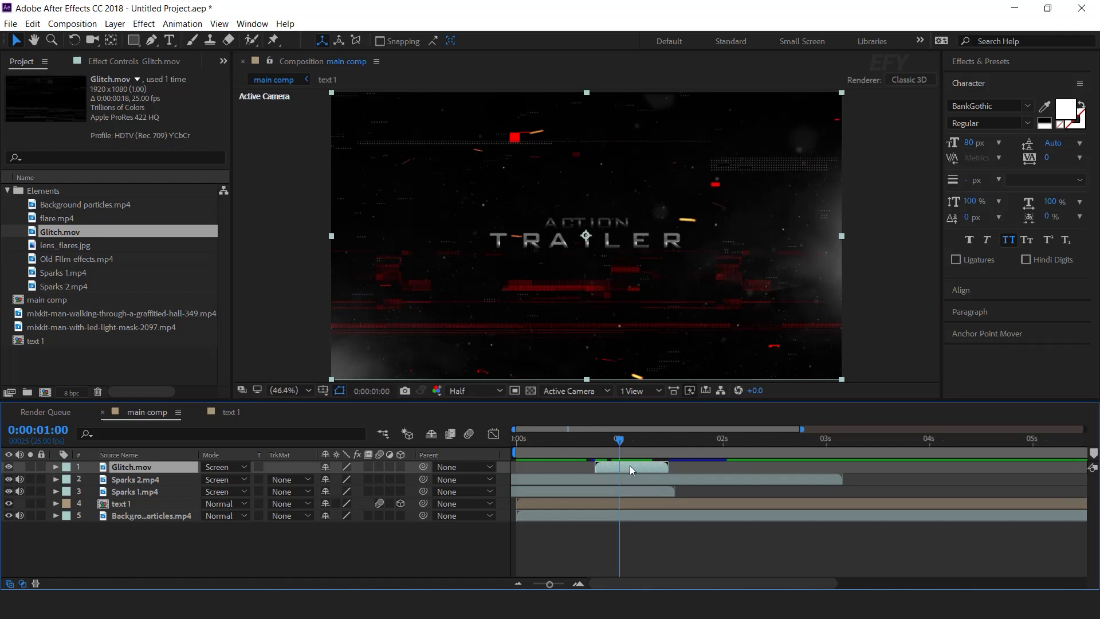
Mask Glitch.mov with a thin full-width rectangle around the red glitch bars just below the title, and scrub through the result
click(136, 40)
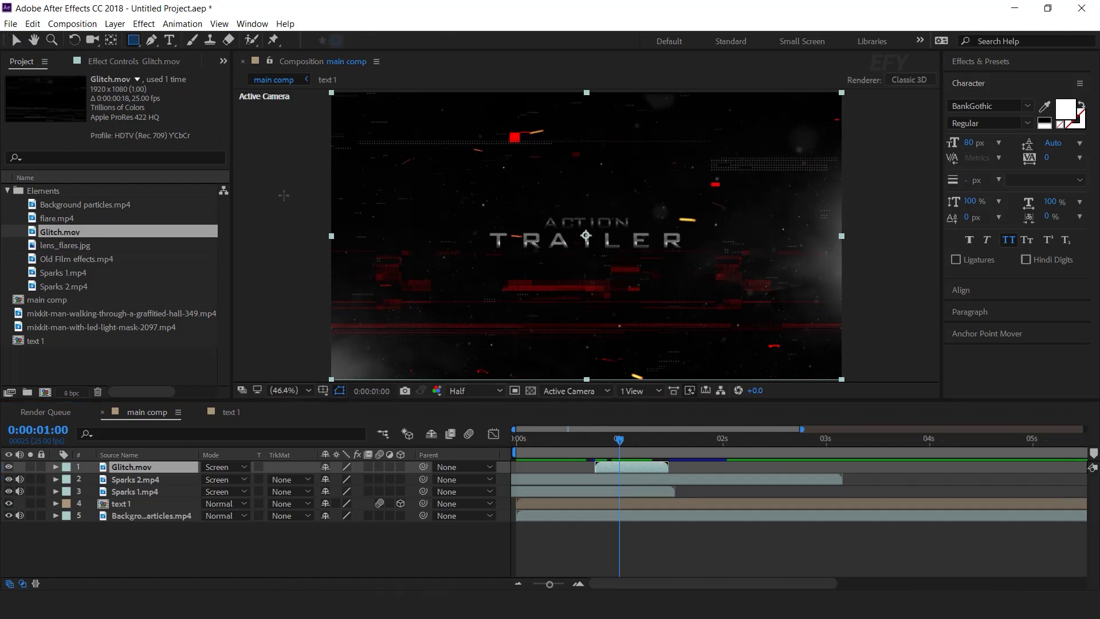
drag(331, 267, 845, 302)
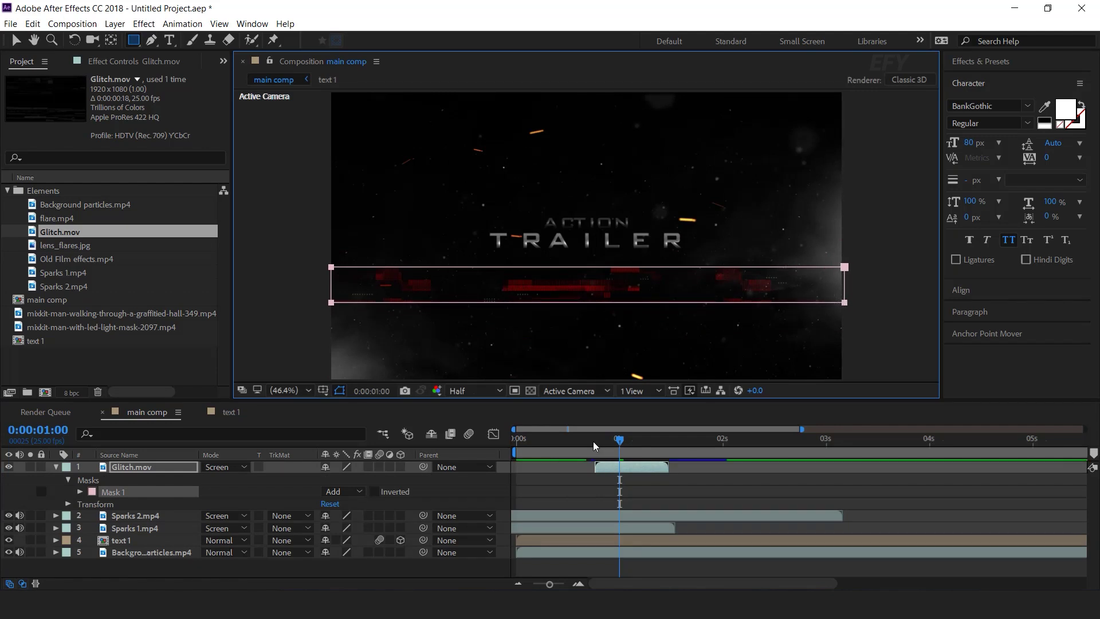
drag(594, 446, 645, 454)
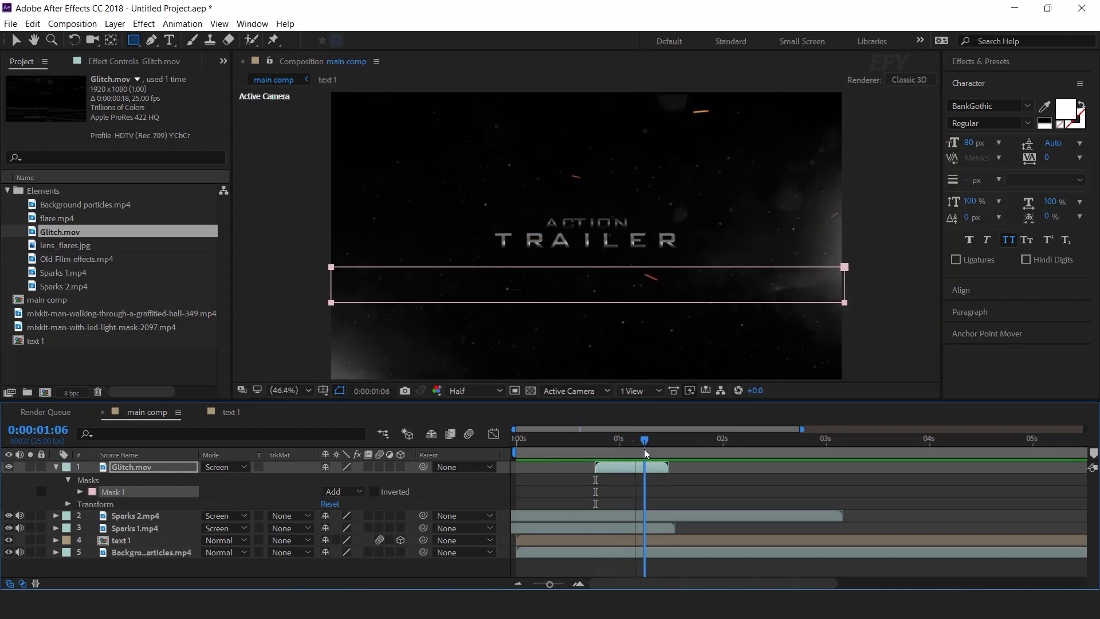
Move the masked Glitch.mov strip up over the Action Trailer text and preview the animation
click(55, 467)
click(146, 468)
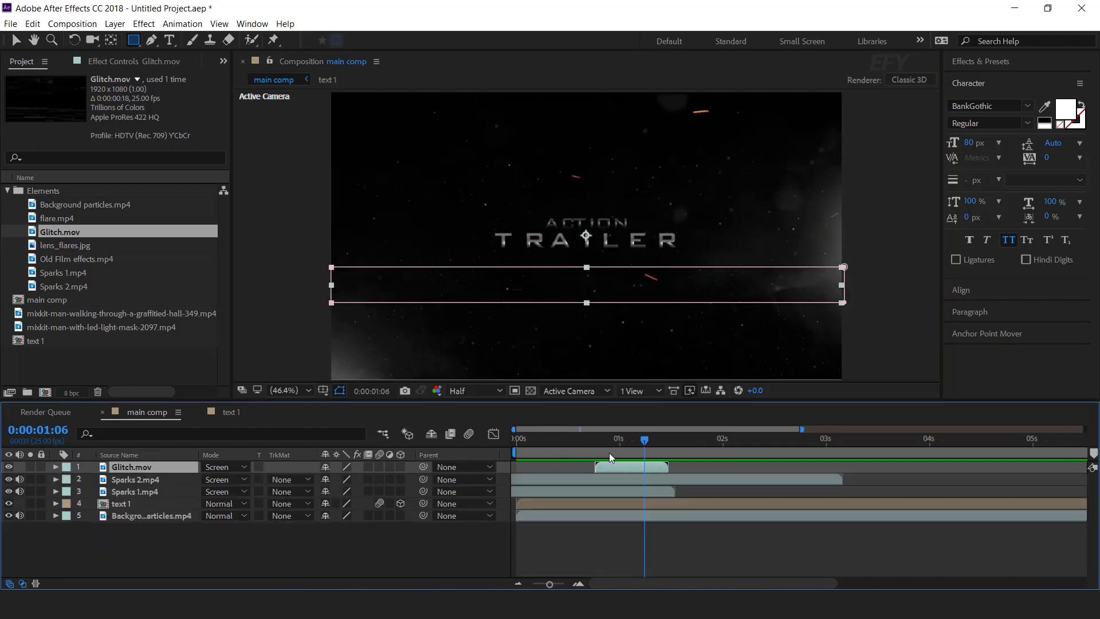
key(v)
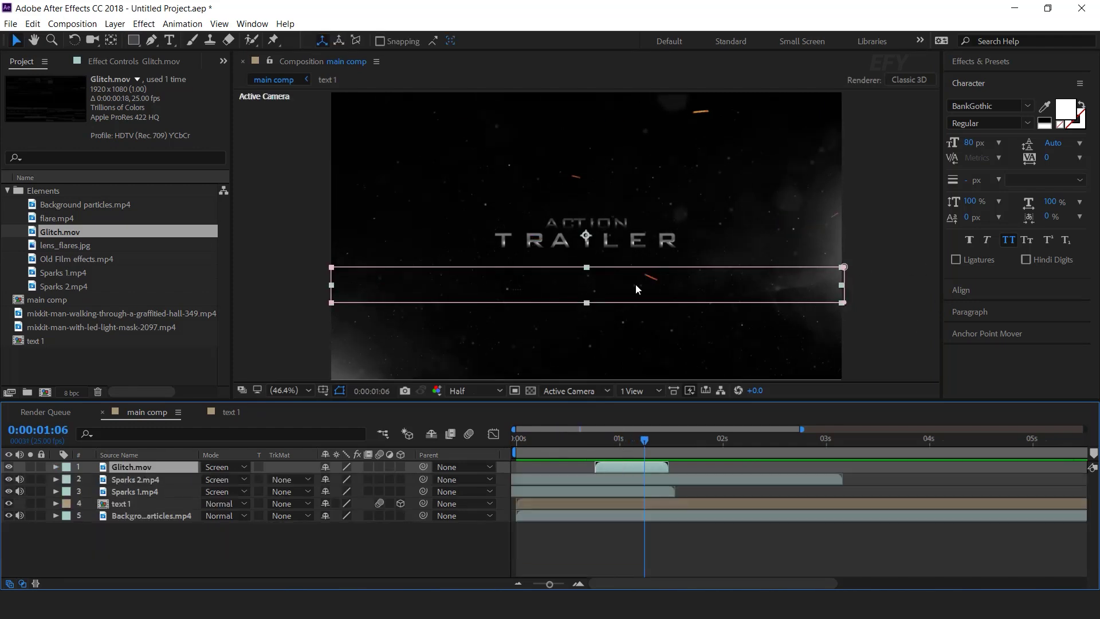
drag(636, 288, 634, 232)
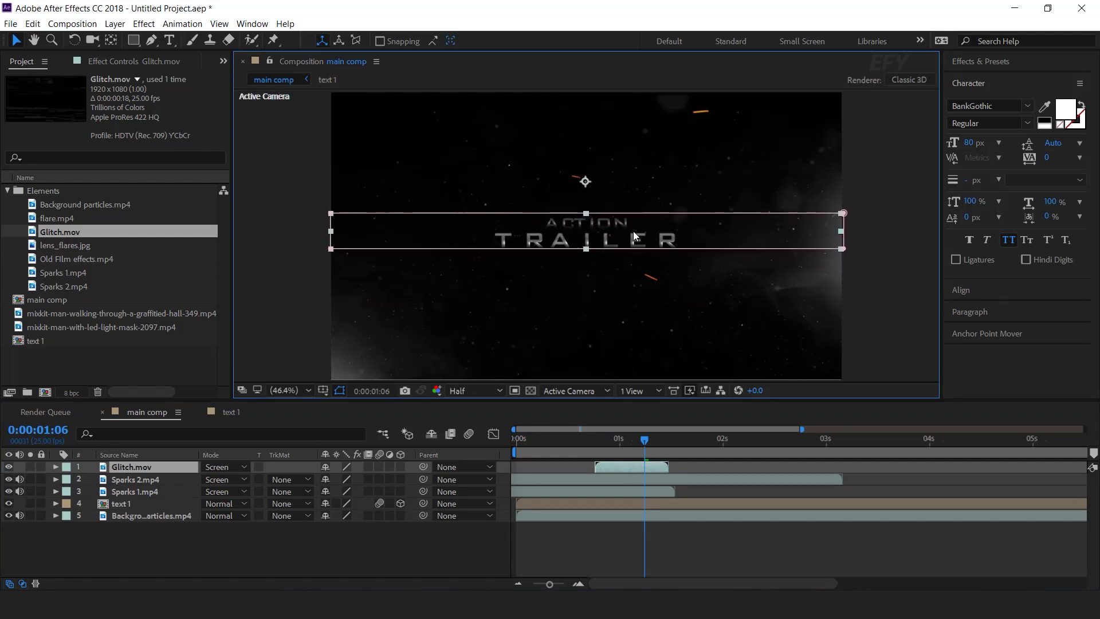
click(529, 442)
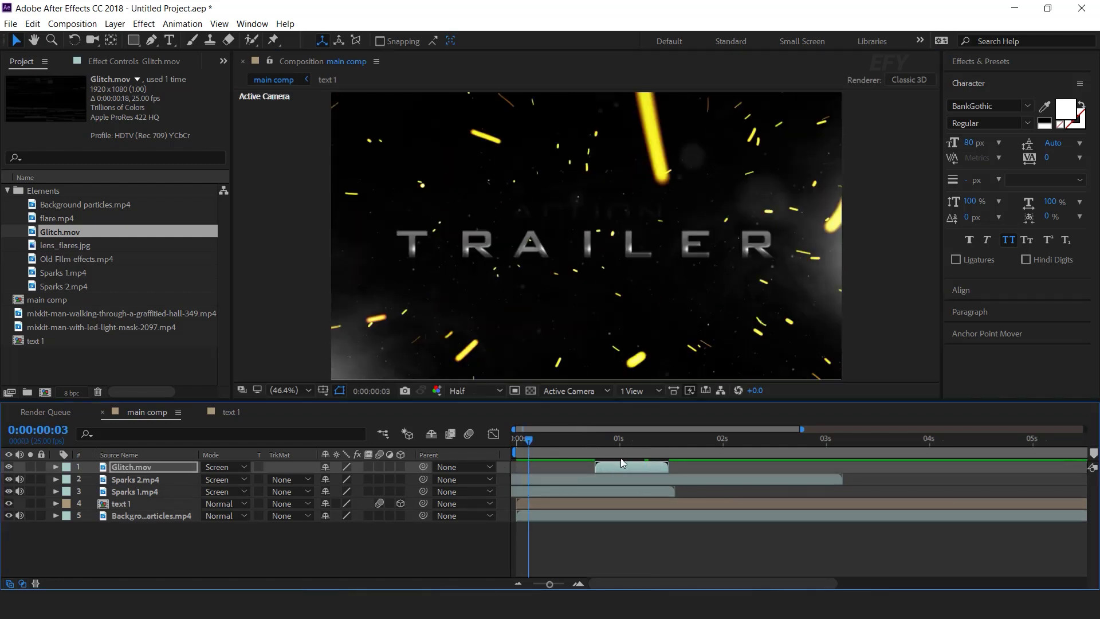
key(space)
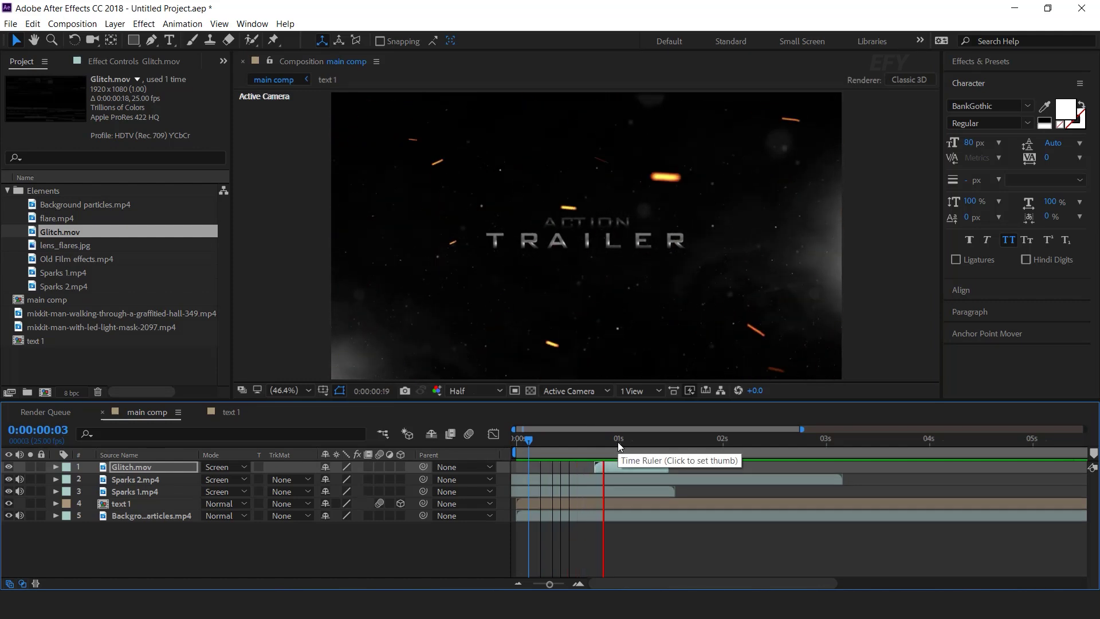
Trim both ends of the Glitch.mov layer so it runs from about 0.9 to 1.35 seconds, and preview it
click(630, 442)
drag(597, 467, 644, 443)
click(603, 441)
key(space)
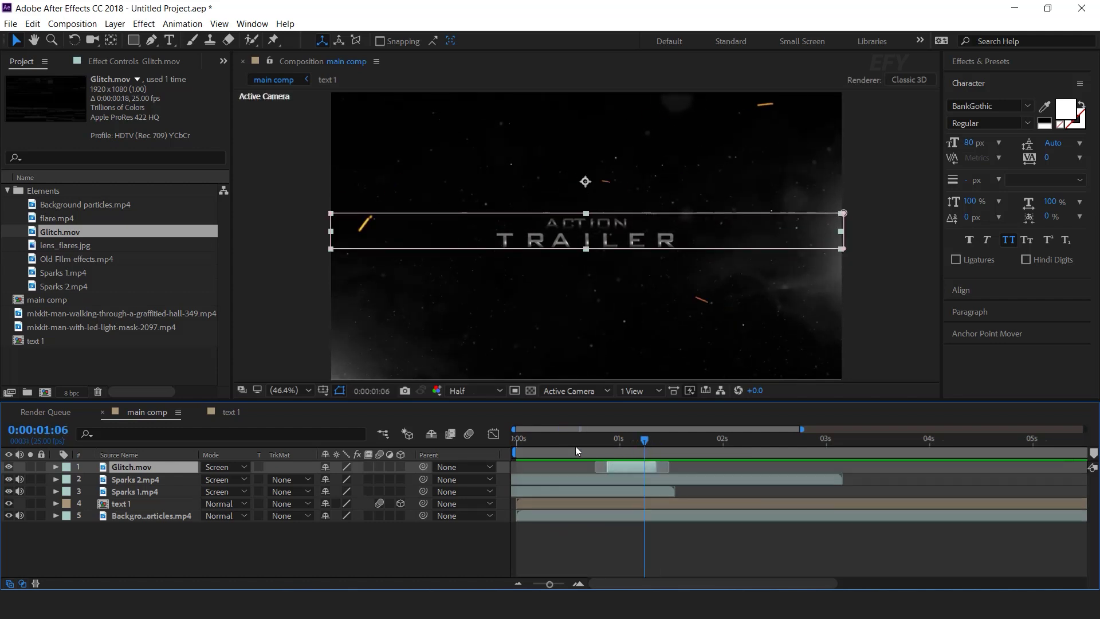
Duplicate the trimmed Glitch.mov layer and place the copy on top, with its visible part starting at about 0:00:01:16
key(minus)
click(541, 442)
click(611, 438)
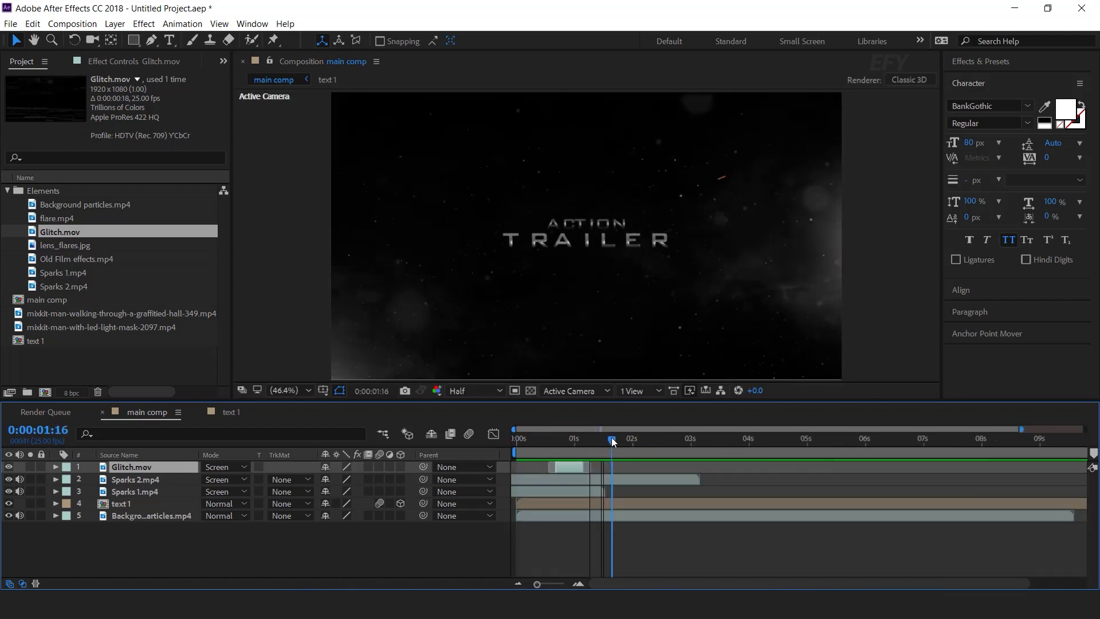
drag(584, 467, 623, 440)
key(ctrl+d)
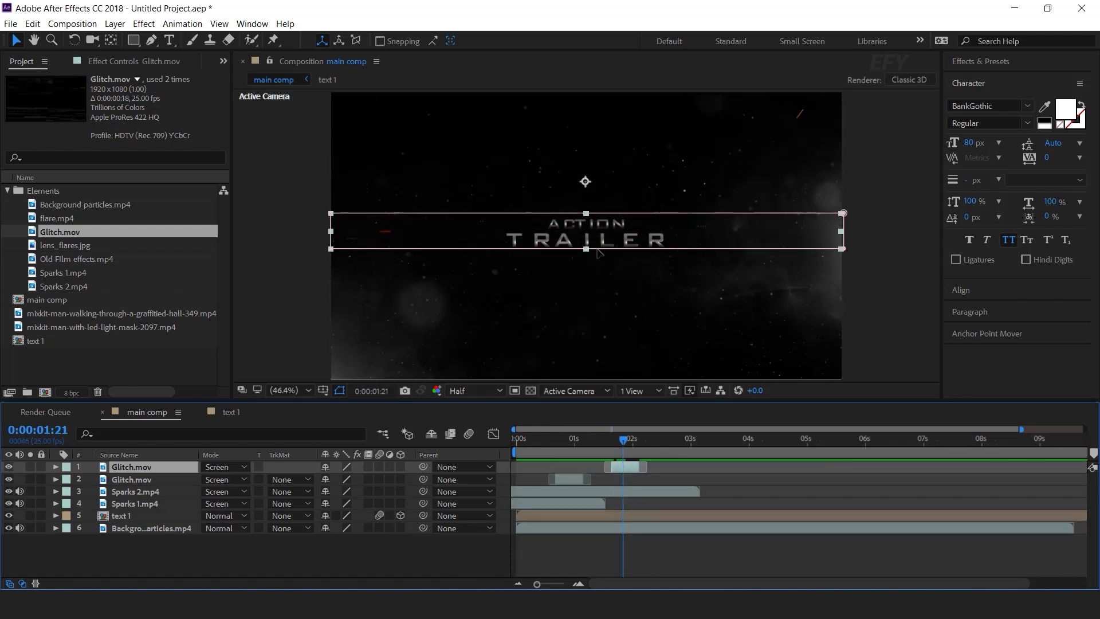
Move the duplicated glitch strip down below the title text and preview both glitches
click(601, 250)
drag(596, 235, 629, 319)
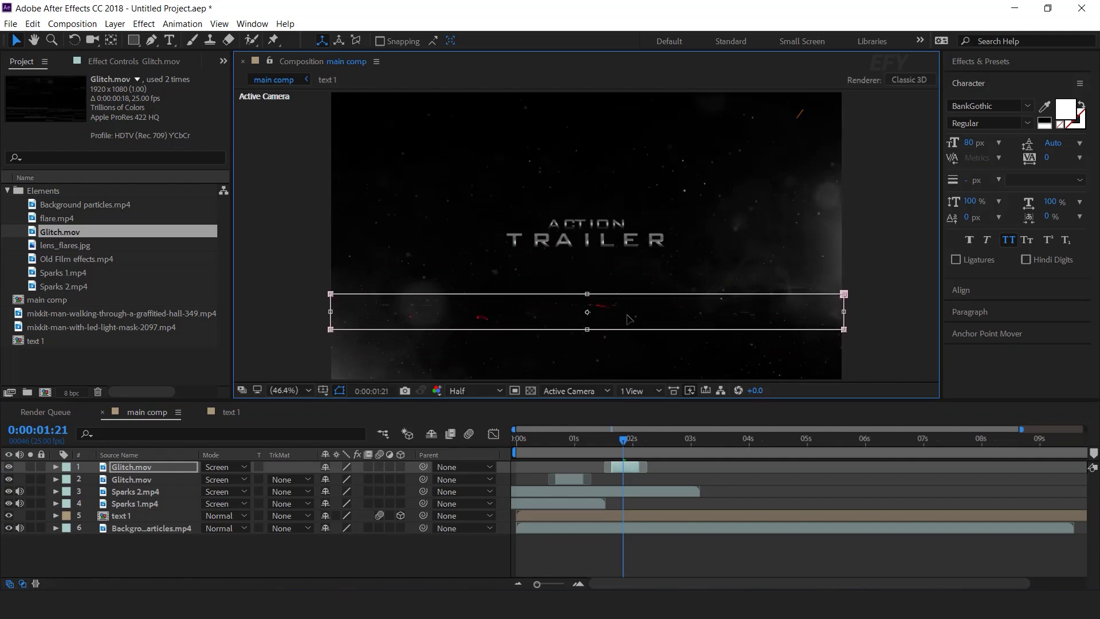
click(685, 555)
key(space)
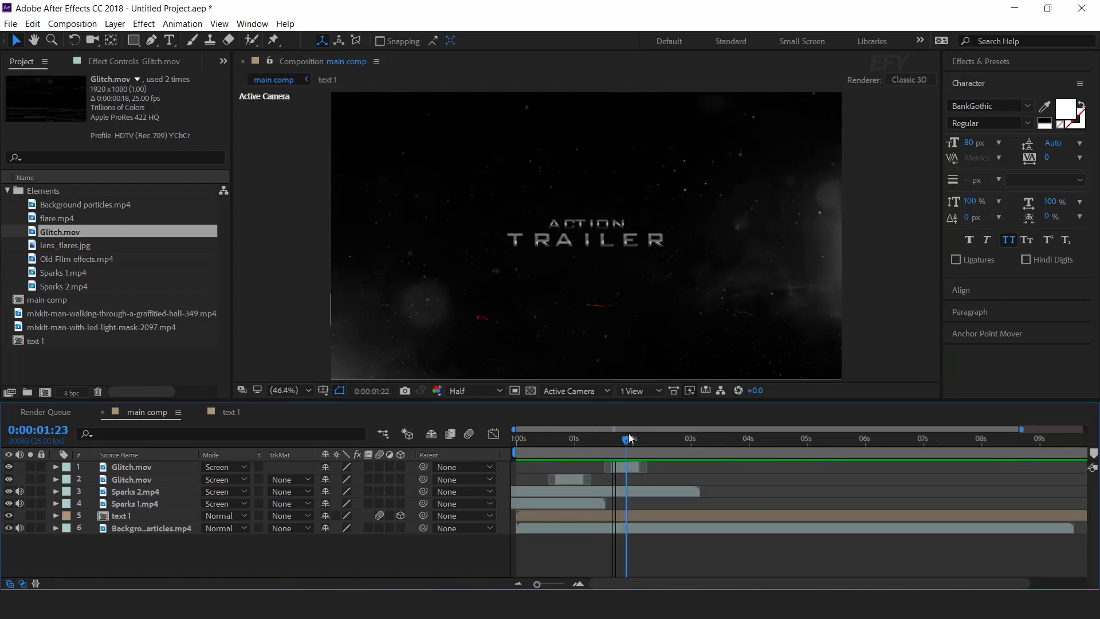
drag(629, 435, 657, 439)
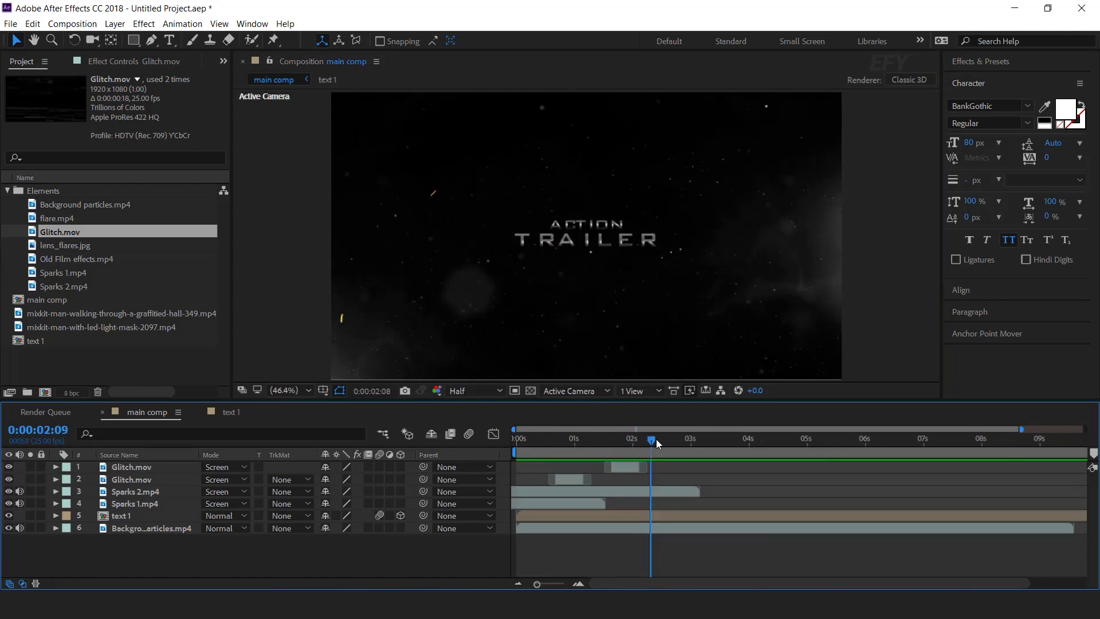
key(space)
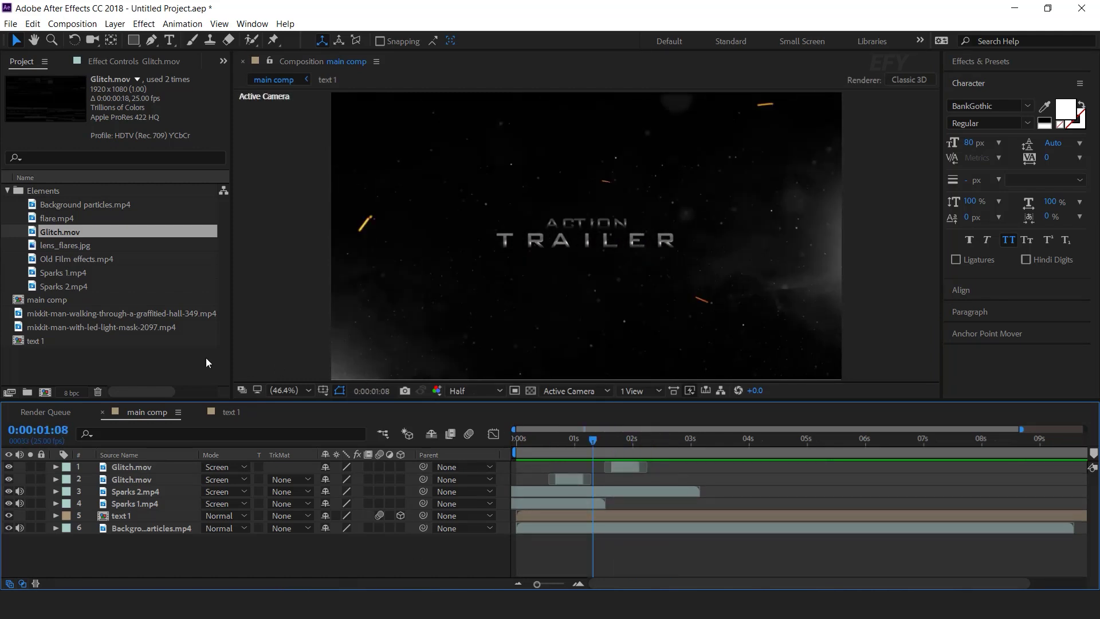
Add flare.mp4 as the top layer in main comp and set its blending mode to Screen
click(143, 350)
click(43, 219)
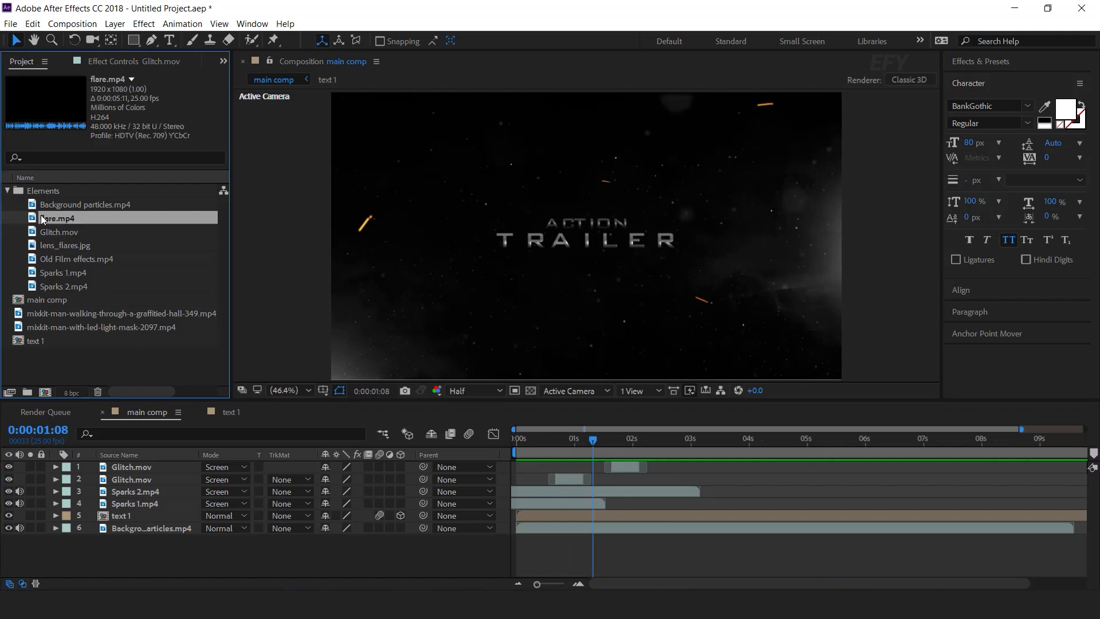
drag(75, 257, 161, 465)
click(223, 467)
click(264, 238)
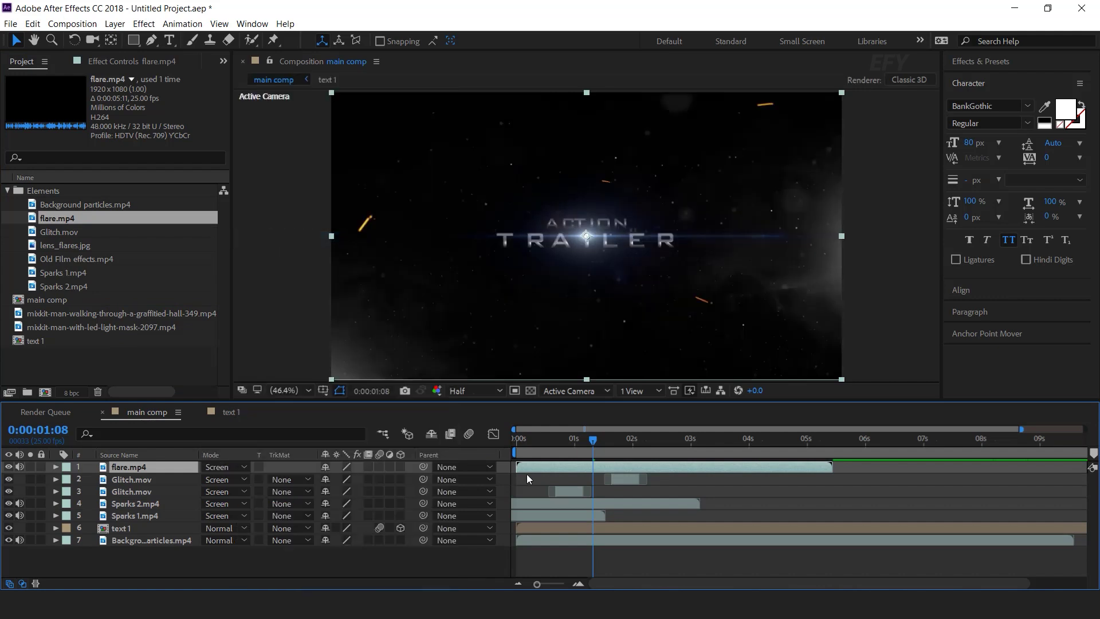
At 0:00:01:01, move the flare.mp4 layer down slightly so the light sits at the lower edge of the word TRAILER
click(567, 439)
drag(571, 442, 579, 440)
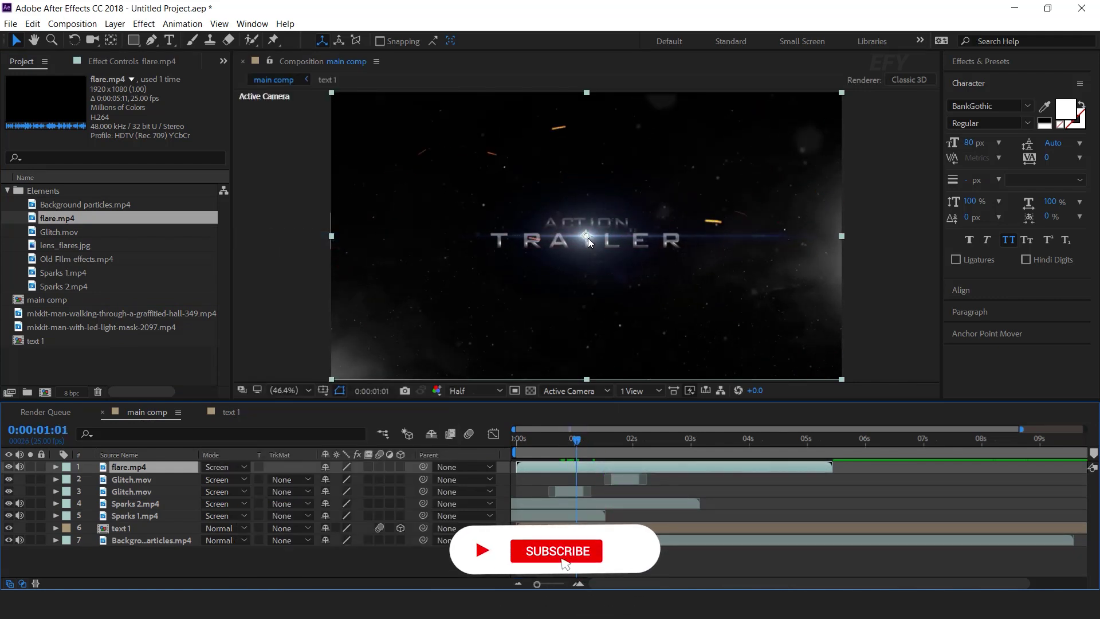
drag(587, 236, 587, 248)
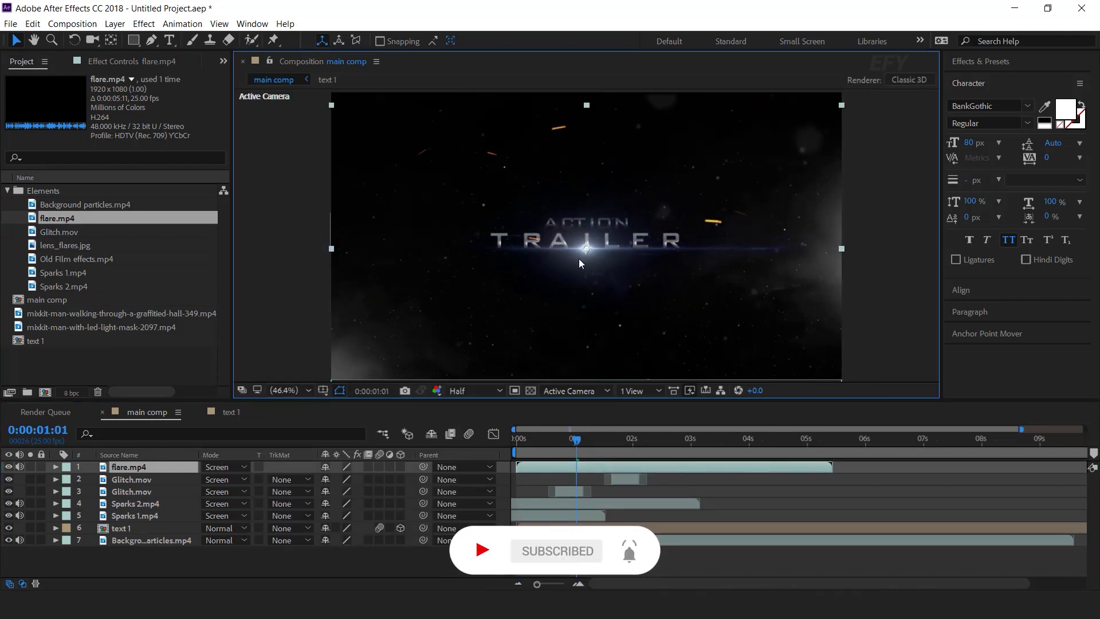
click(152, 468)
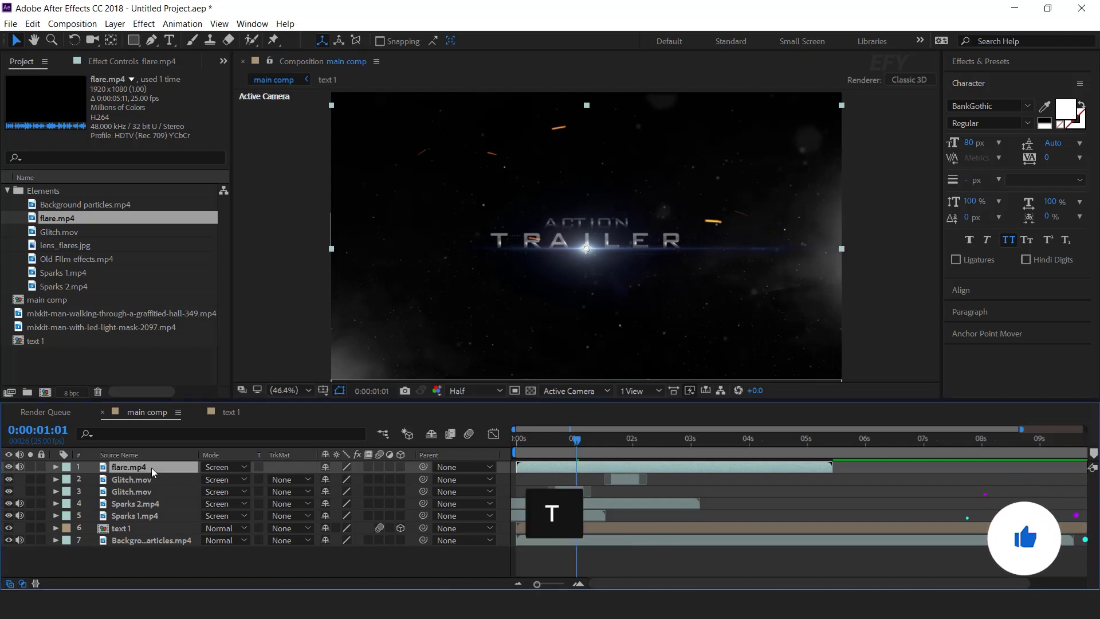
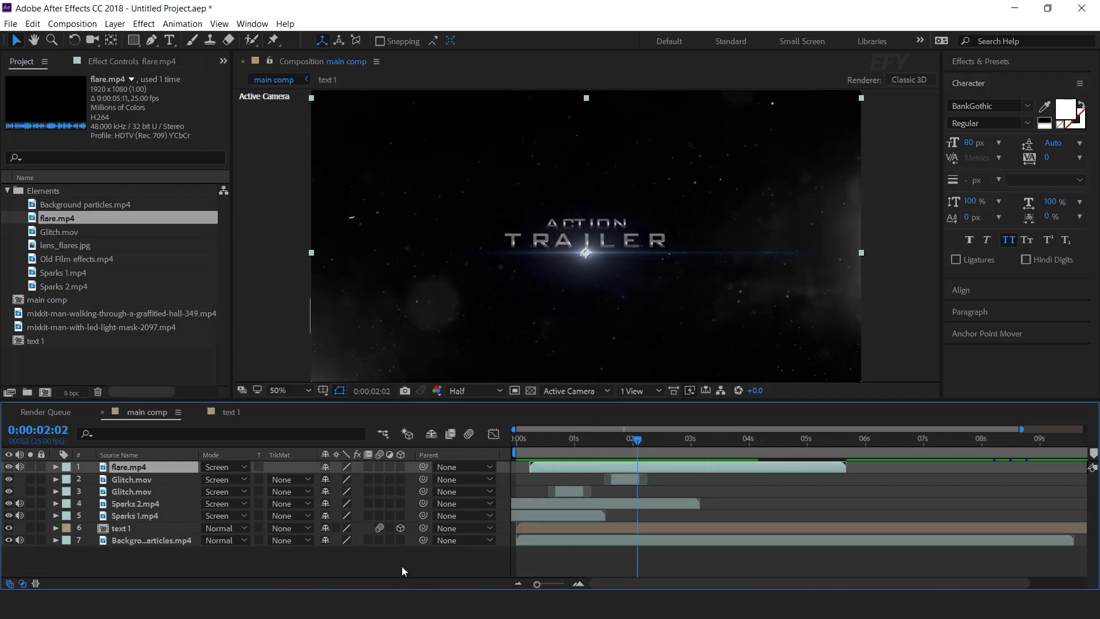
Add lens_flares.jpg as the top layer of main comp and set its blending mode to Screen
click(401, 567)
click(80, 363)
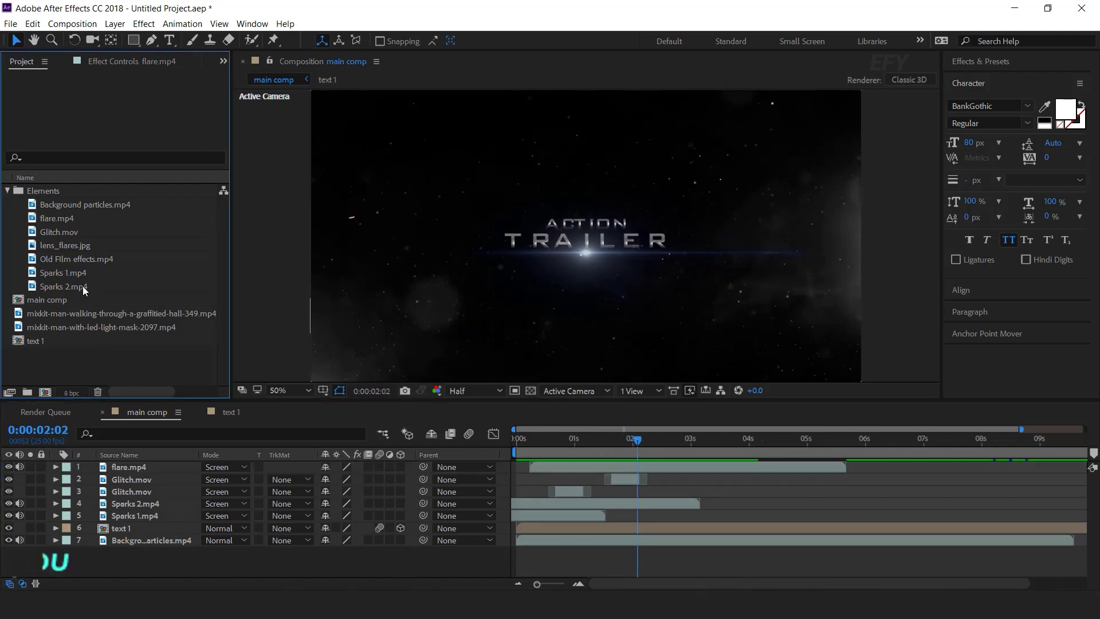
click(53, 250)
drag(31, 250, 132, 462)
click(222, 466)
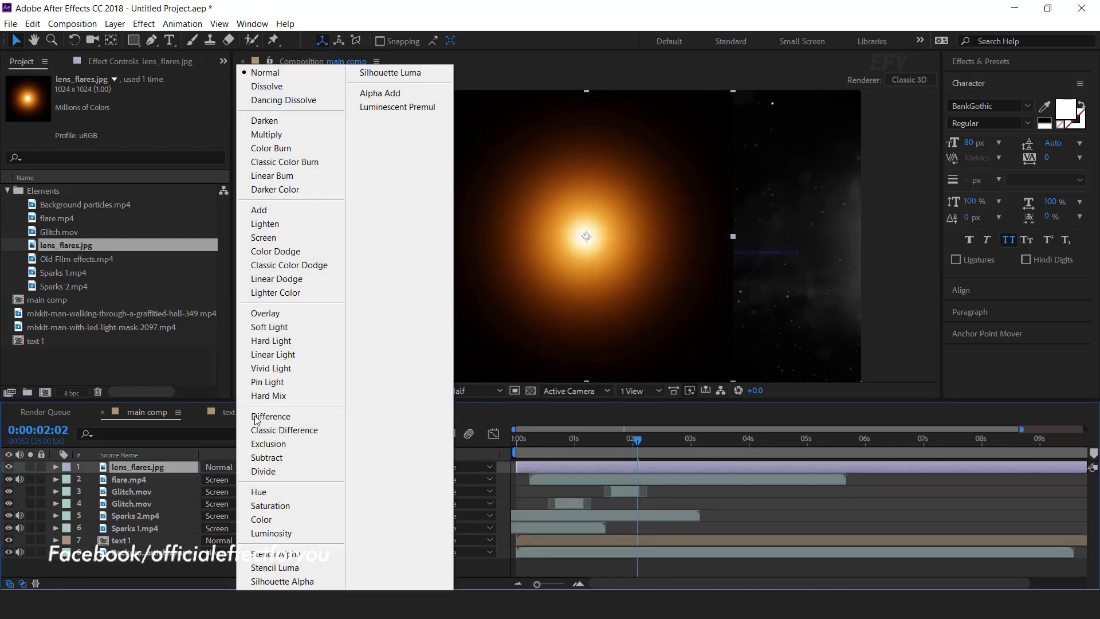
click(280, 238)
Make the lens_flares.jpg layer 3D and parent it to the text 1 layer
click(401, 467)
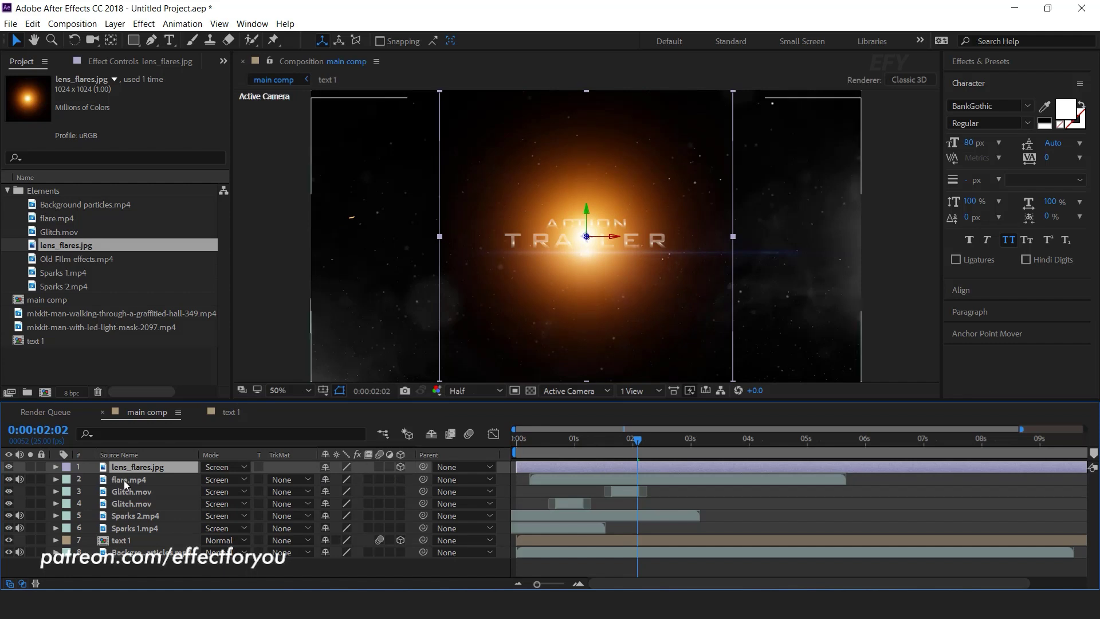
drag(423, 467, 122, 541)
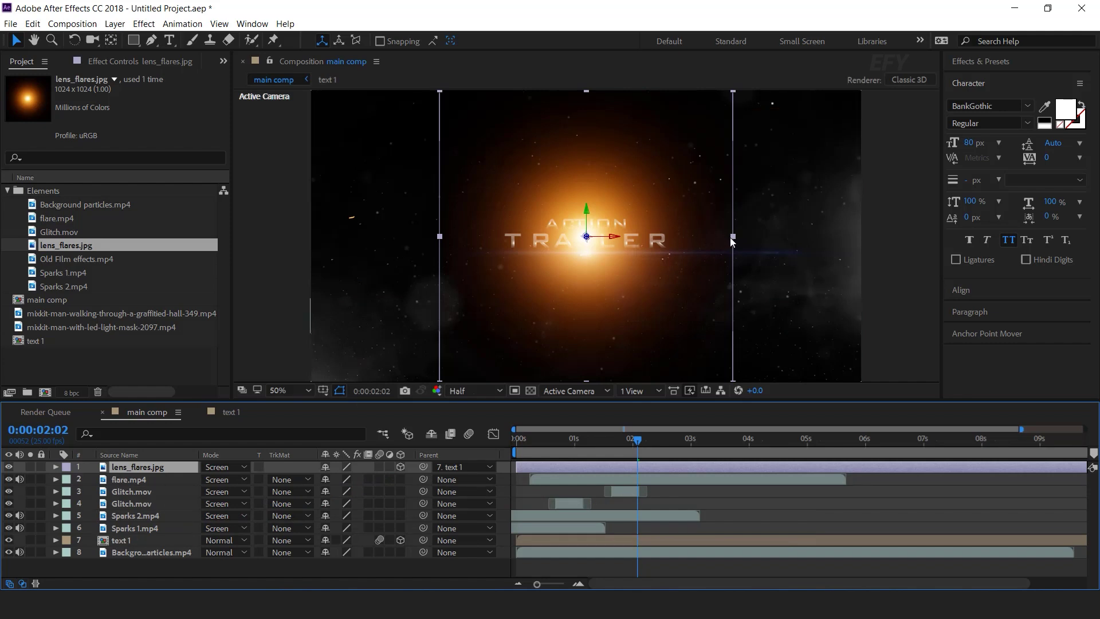
Scale the lens_flares.jpg layer to 10%, move it over the letter R of TRAILER, and preview from the start
key(s)
drag(385, 481, 319, 481)
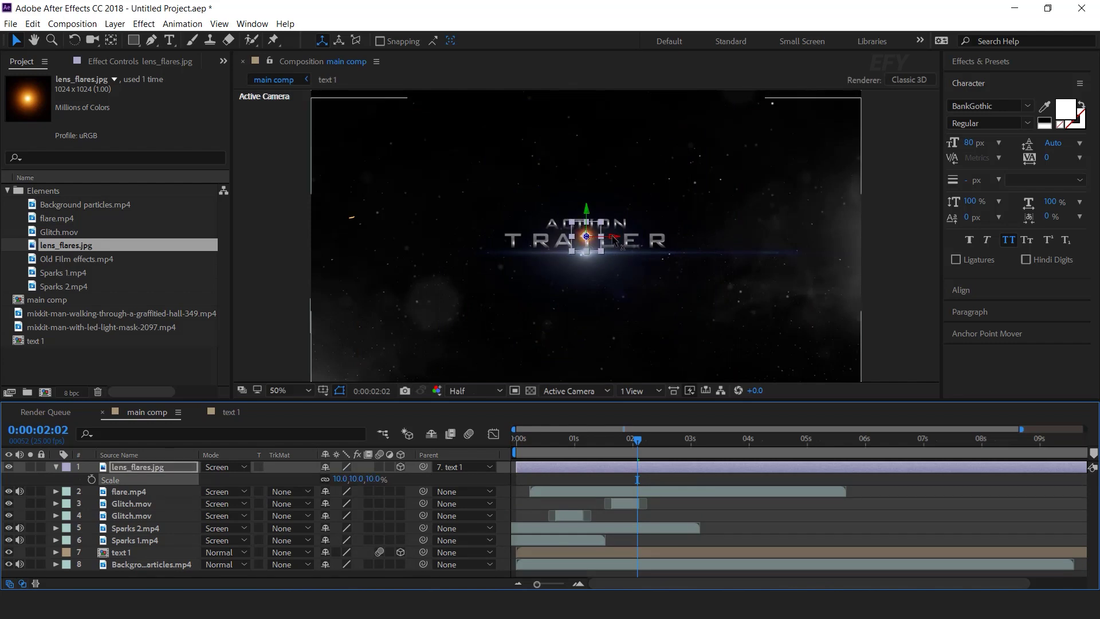
drag(614, 237, 567, 245)
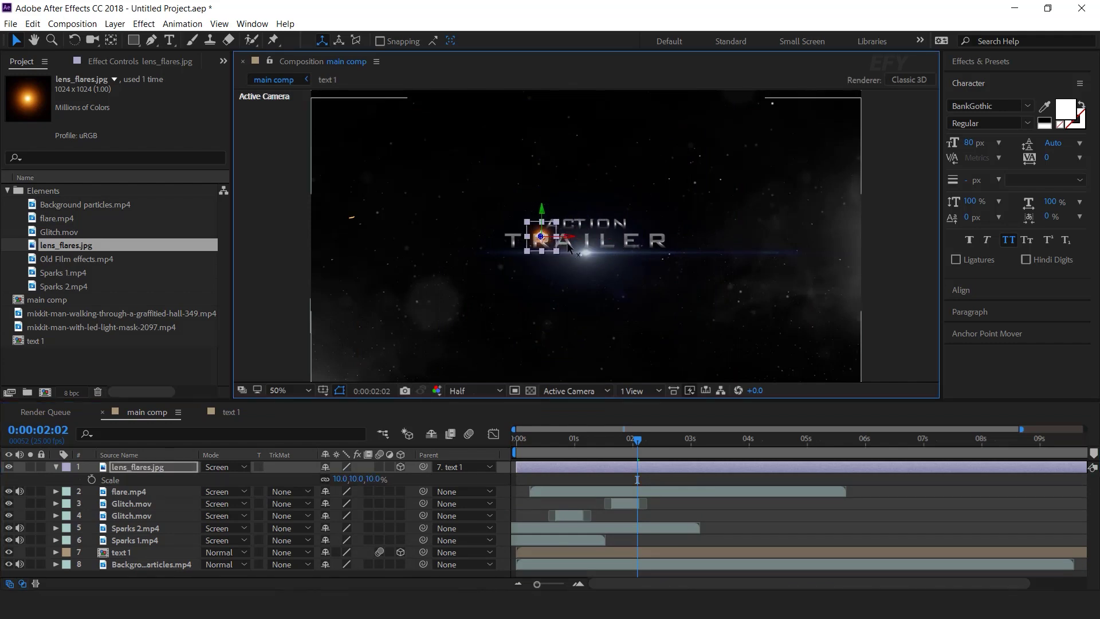
click(802, 521)
click(600, 439)
key(Home)
key(space)
At 0:00:00:00, start keyframing the lens_flares.jpg layer's opacity with a value of 0%
drag(627, 446, 294, 445)
click(612, 466)
key(t)
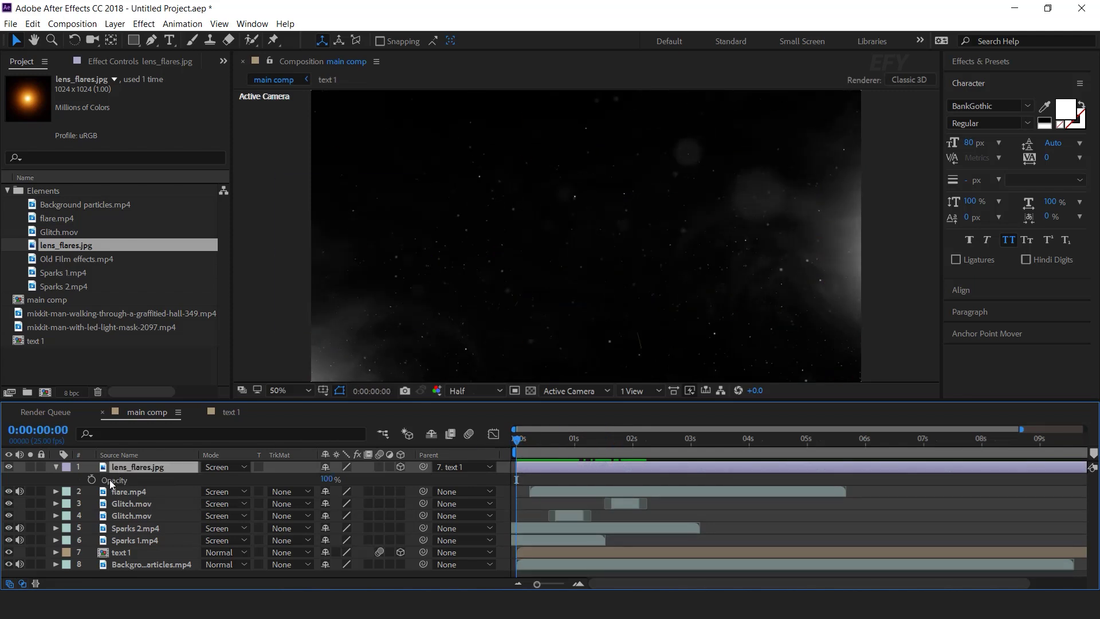
click(91, 480)
drag(77, 505, 70, 504)
Keyframe the lens_flares.jpg layer's opacity at 100% at 0:00:01:10 and 0% at 0:00:03:20
drag(518, 442, 599, 444)
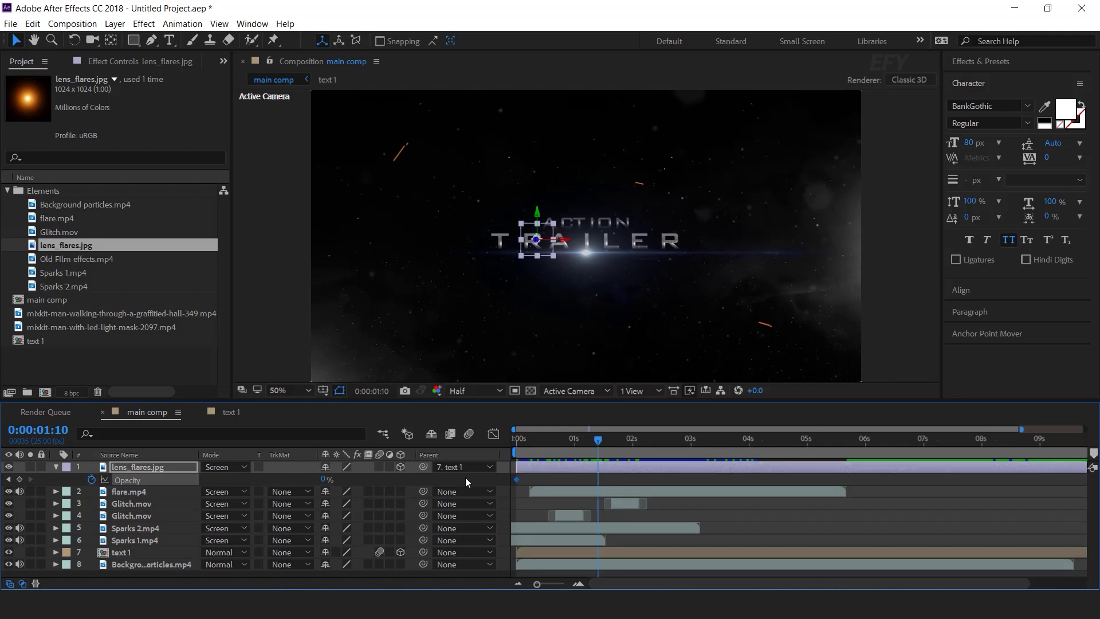
drag(322, 482, 763, 483)
drag(589, 439, 737, 442)
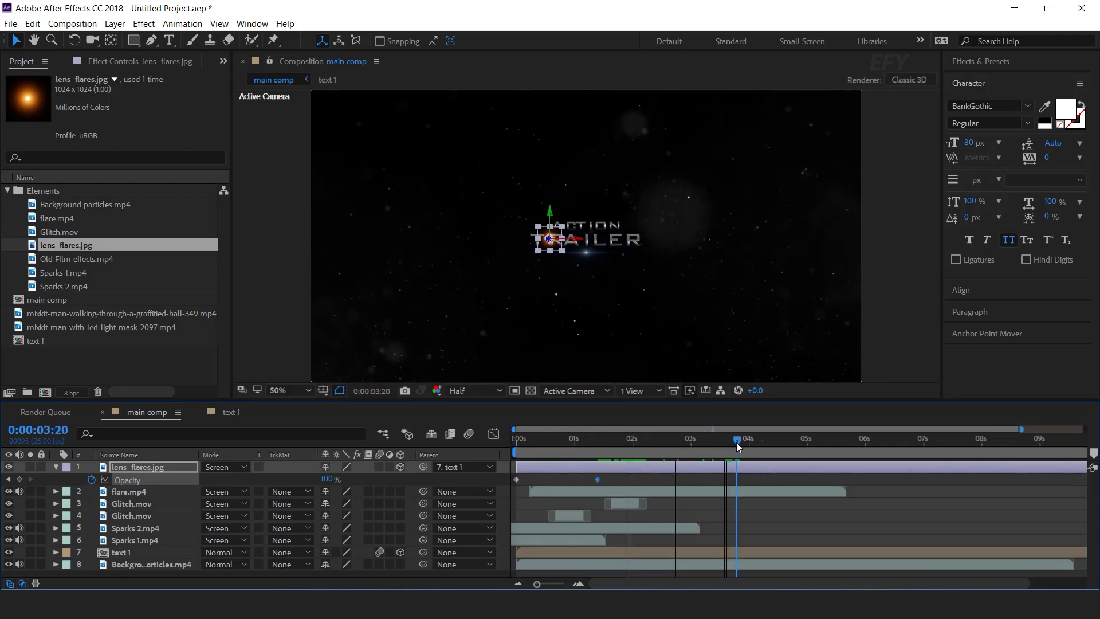
drag(326, 481, 250, 482)
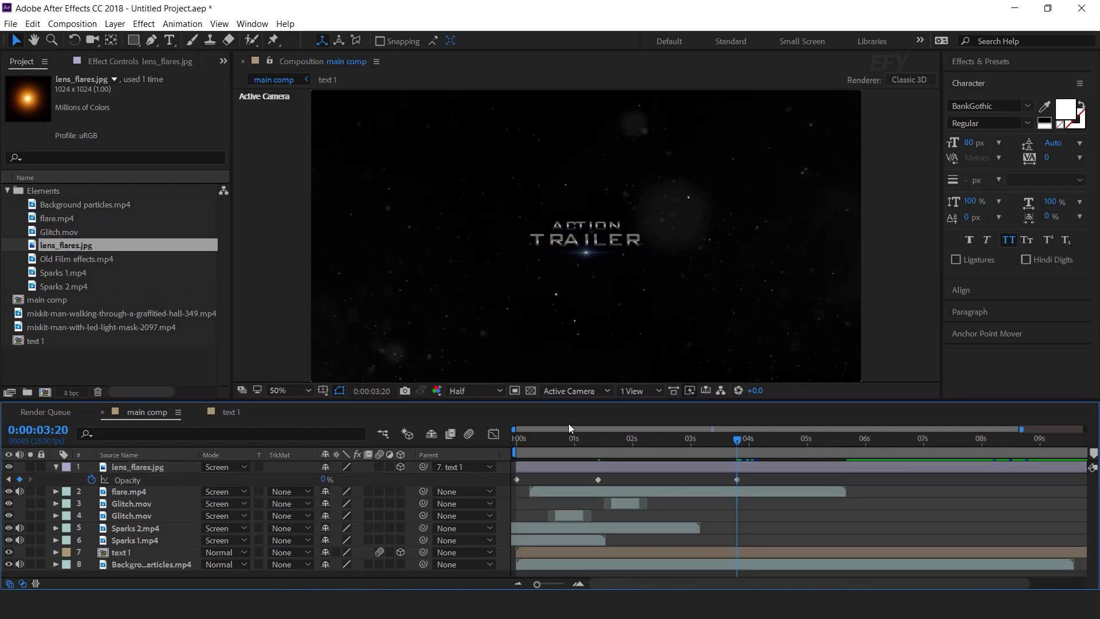
Preview the lens flare's fade in and out from the start and collapse the layer's properties
key(Home)
key(space)
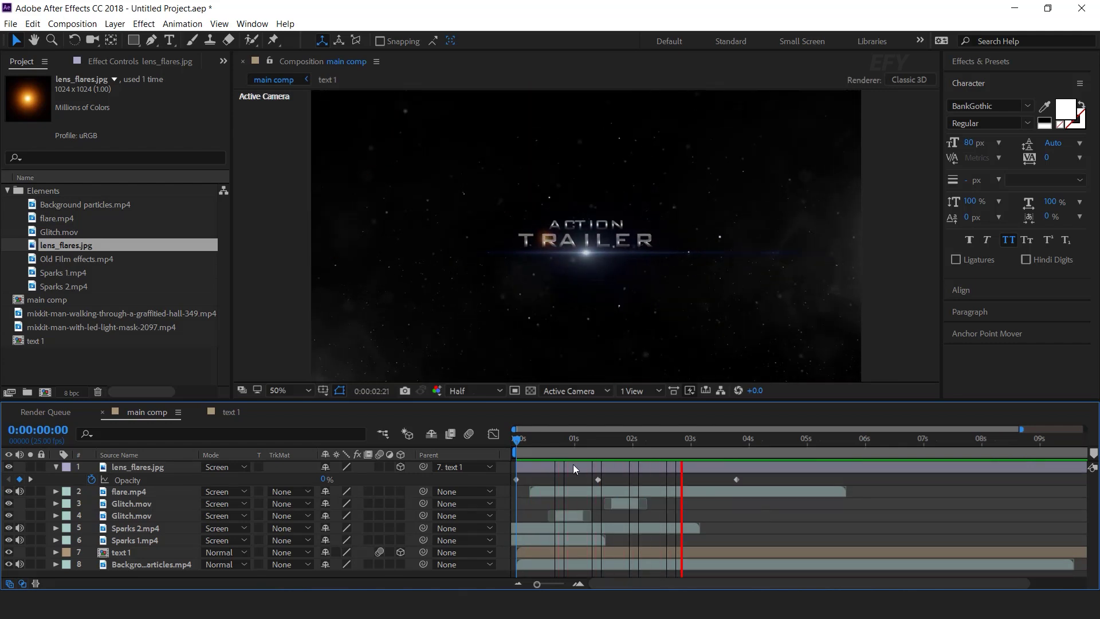
key(space)
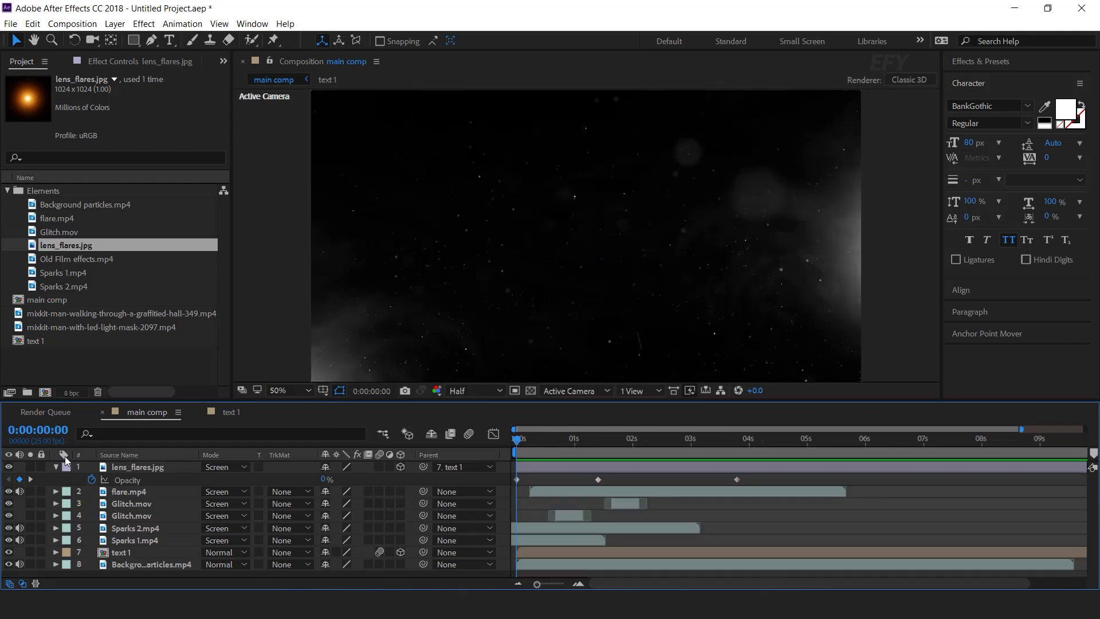
click(55, 467)
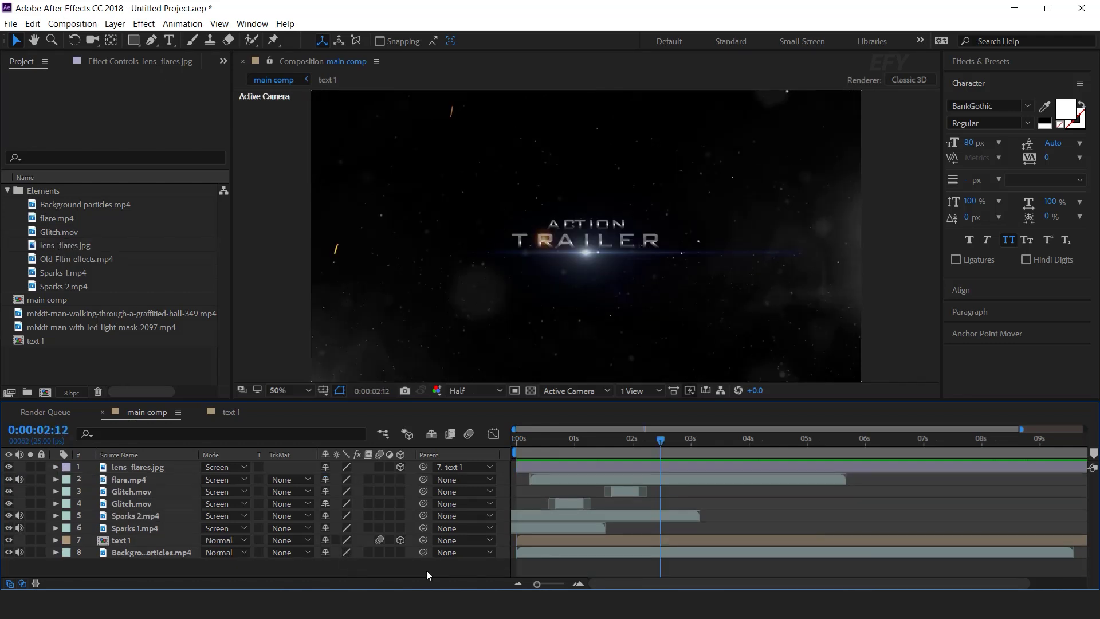
Create an adjustment layer at the top of main comp and apply the Curves effect to it
right_click(426, 570)
mouse_move(469, 434)
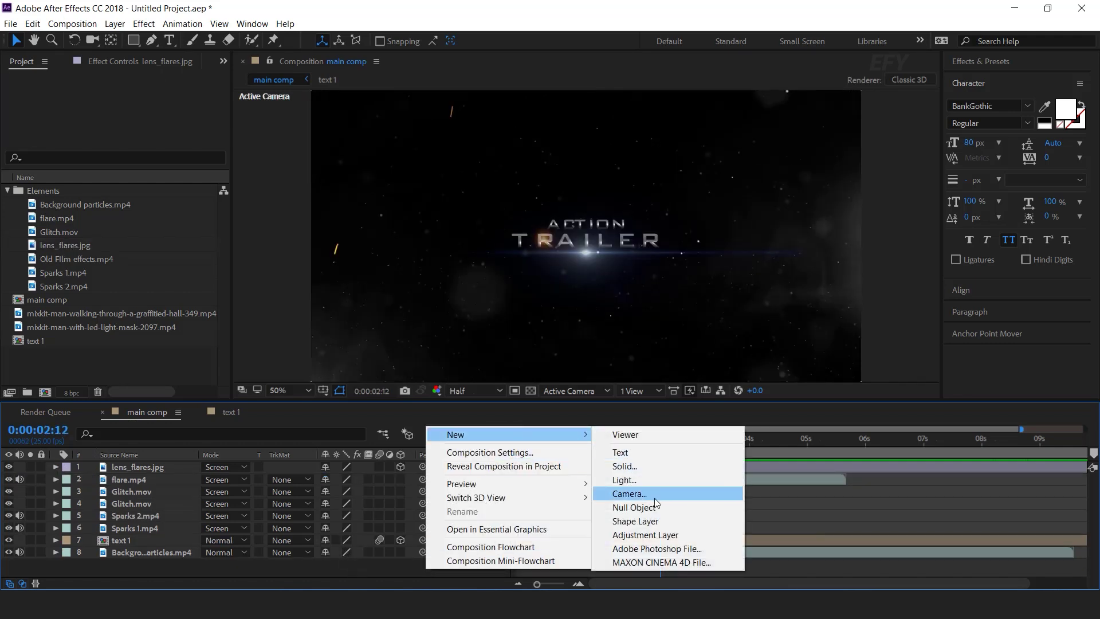
click(665, 535)
key(ctrl+space)
text(cur)
key(Return)
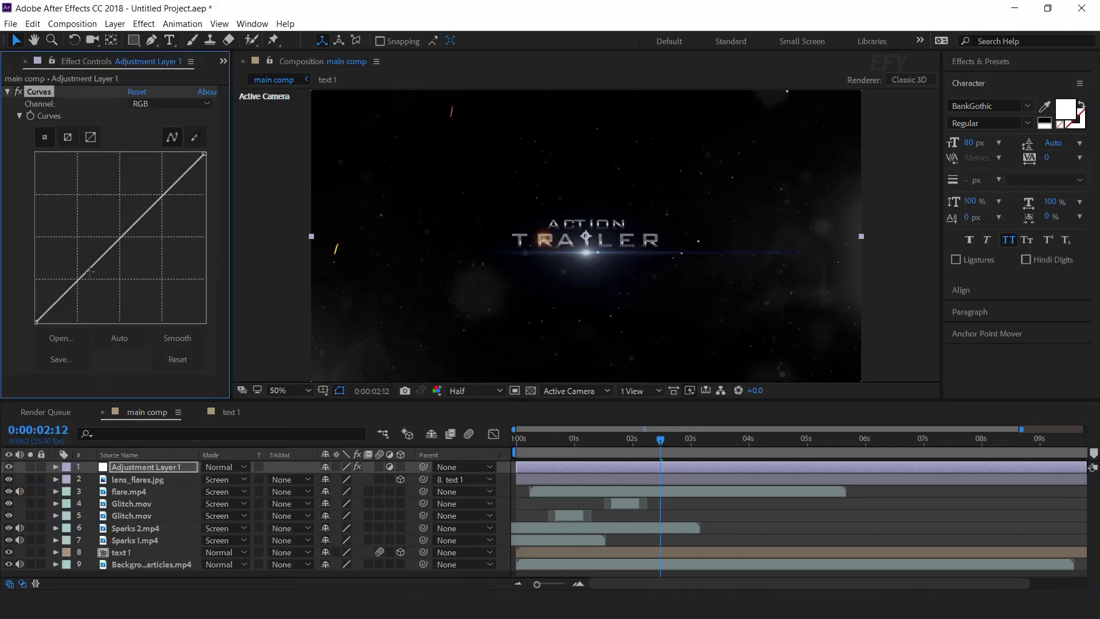
Shape the RGB curve by lifting the highlights while holding the shadows on the original diagonal
drag(171, 185, 161, 180)
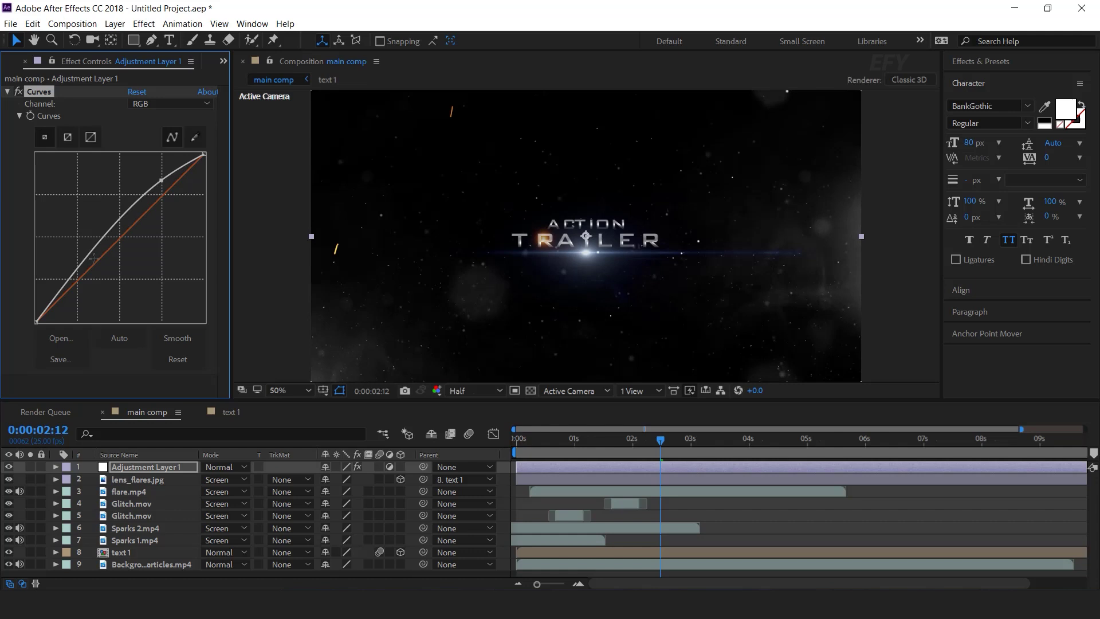
drag(82, 265, 87, 269)
Raise the midtones slightly in the Blue channel curve and a touch in the Green channel curve
click(156, 105)
click(156, 159)
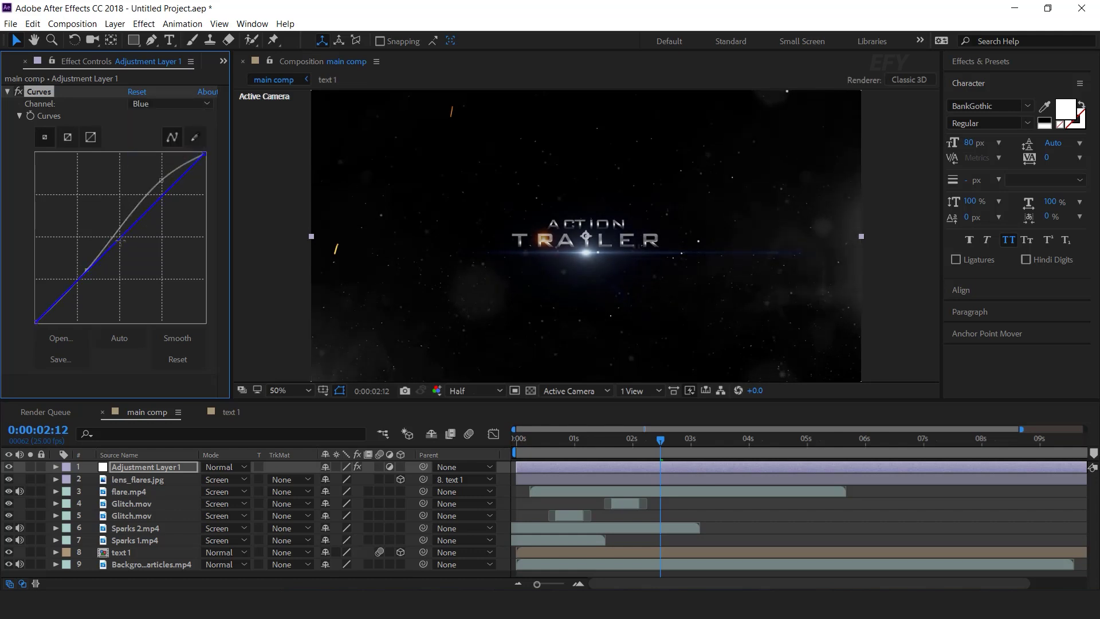
drag(117, 241, 110, 236)
click(160, 104)
click(163, 143)
drag(129, 232, 125, 231)
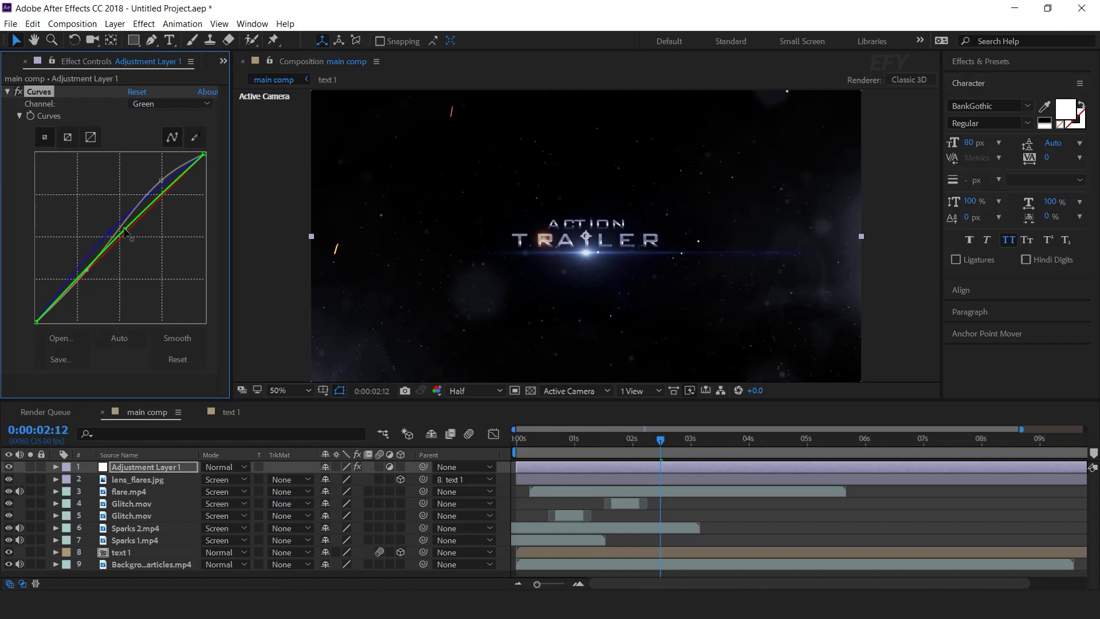
Preview the color-graded title from the start and scrub on to about 0:00:03:18
drag(579, 444, 511, 450)
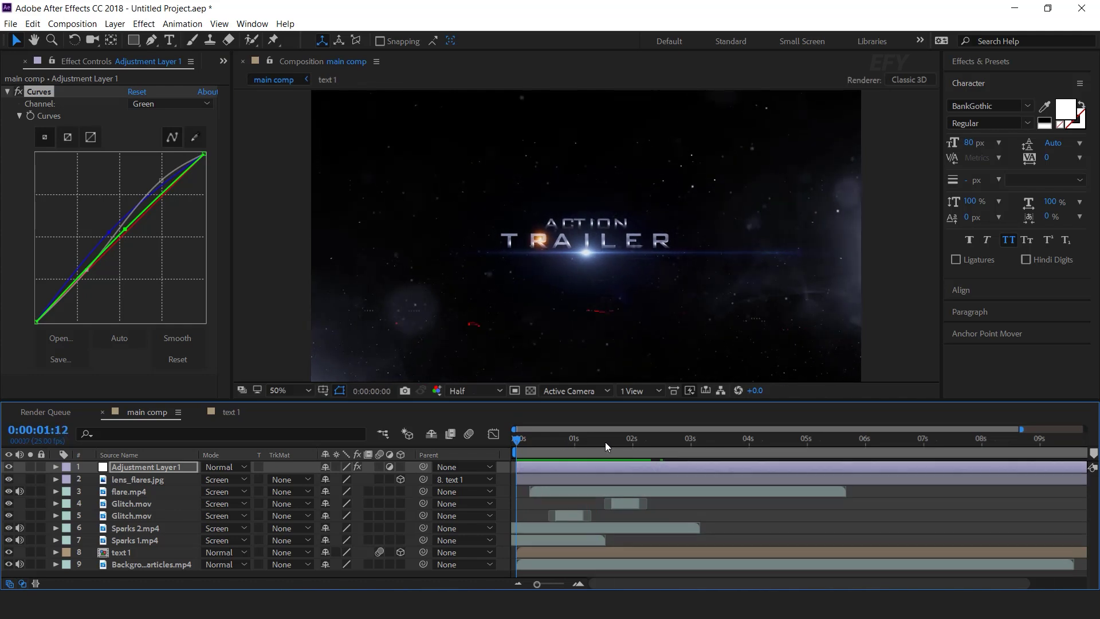
key(space)
key(space)
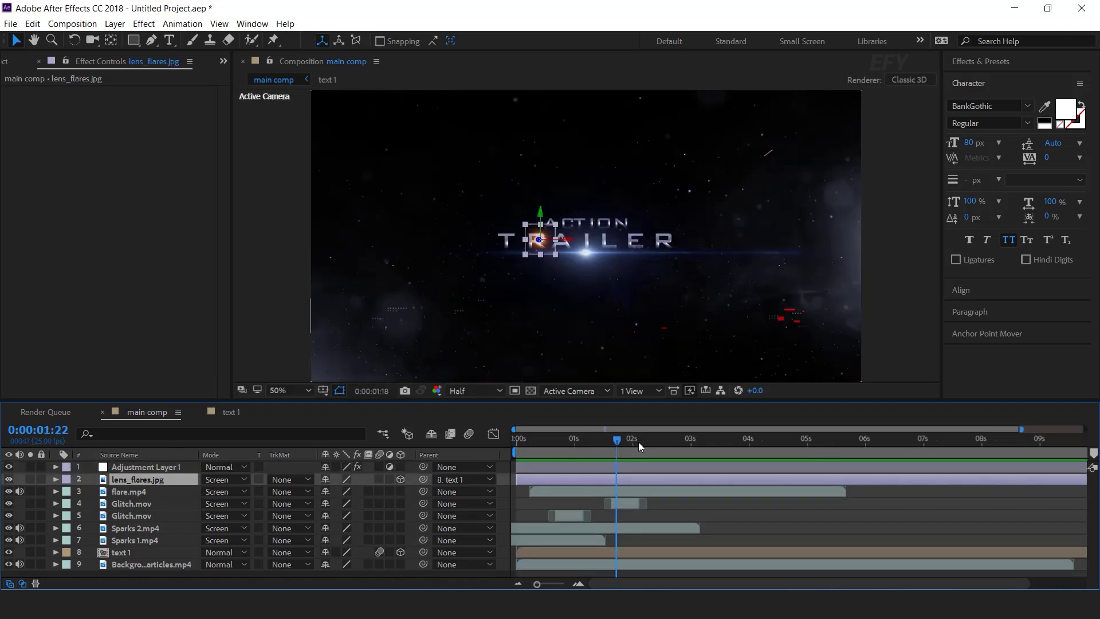
drag(638, 443, 737, 443)
click(807, 535)
Create a 1920 x 1080, 25 fps composition named media 1 and place the man-walking-through-a-graffitied-hall clip in it
click(7, 61)
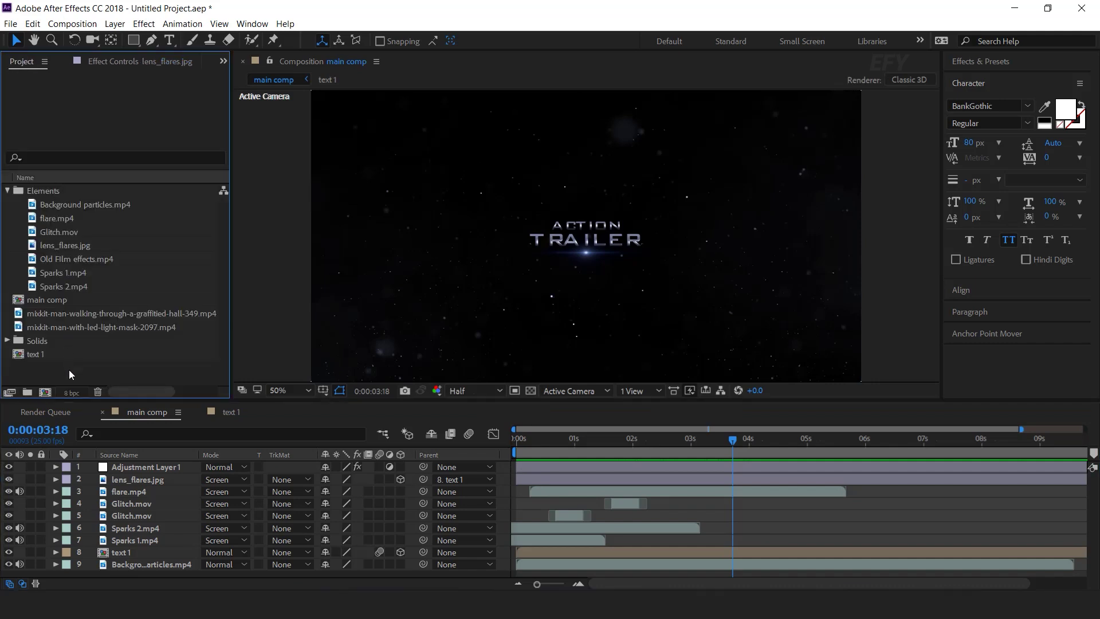
click(45, 392)
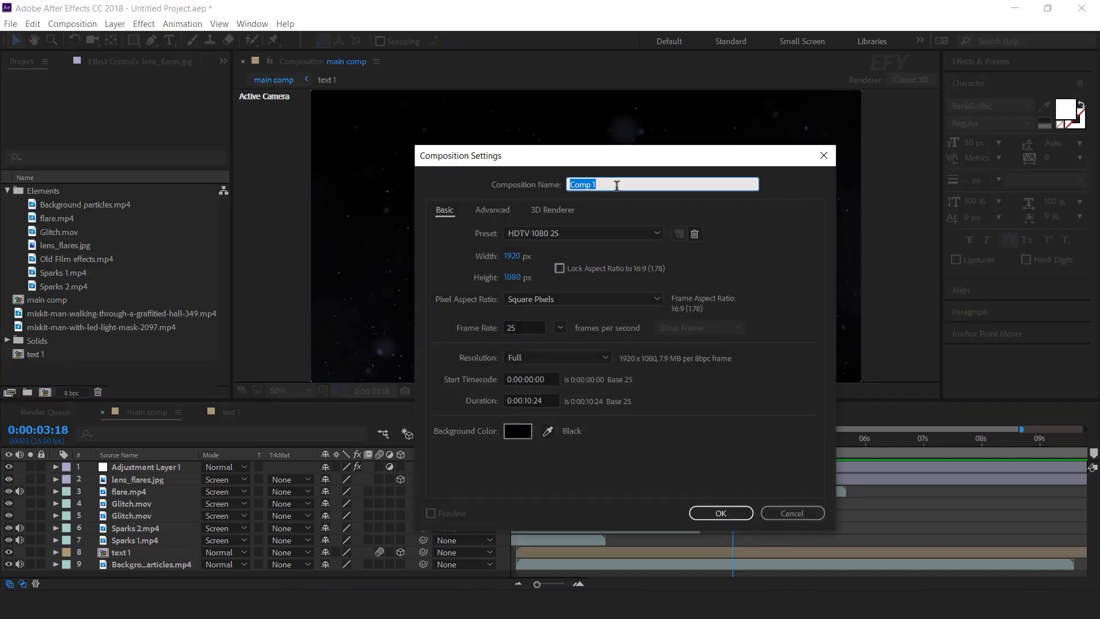
text(media 1)
click(721, 513)
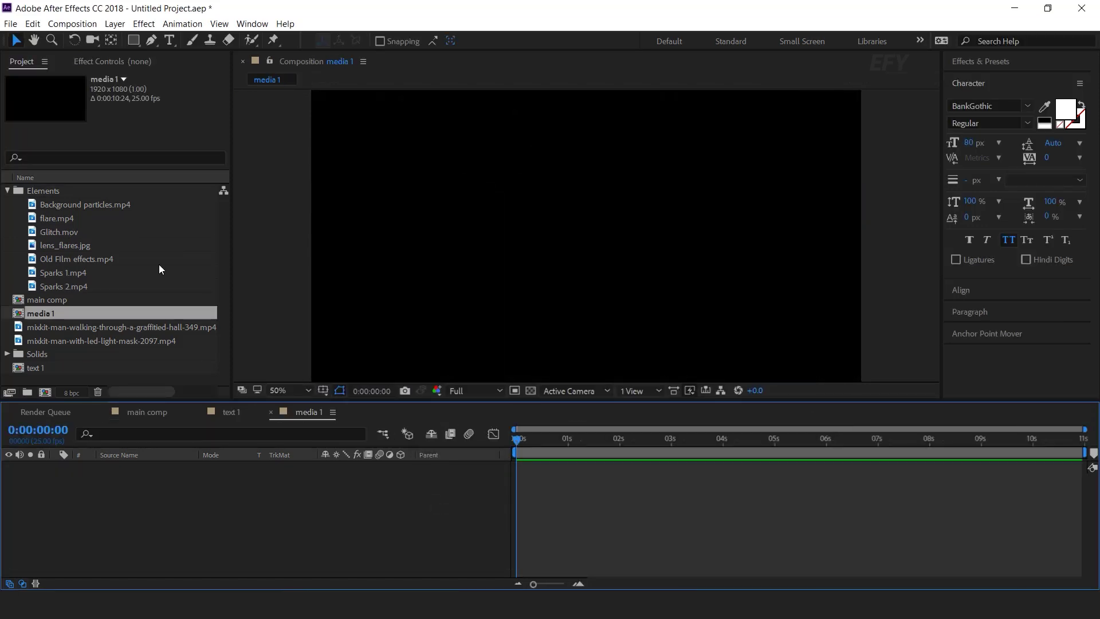
click(105, 328)
drag(229, 444, 251, 494)
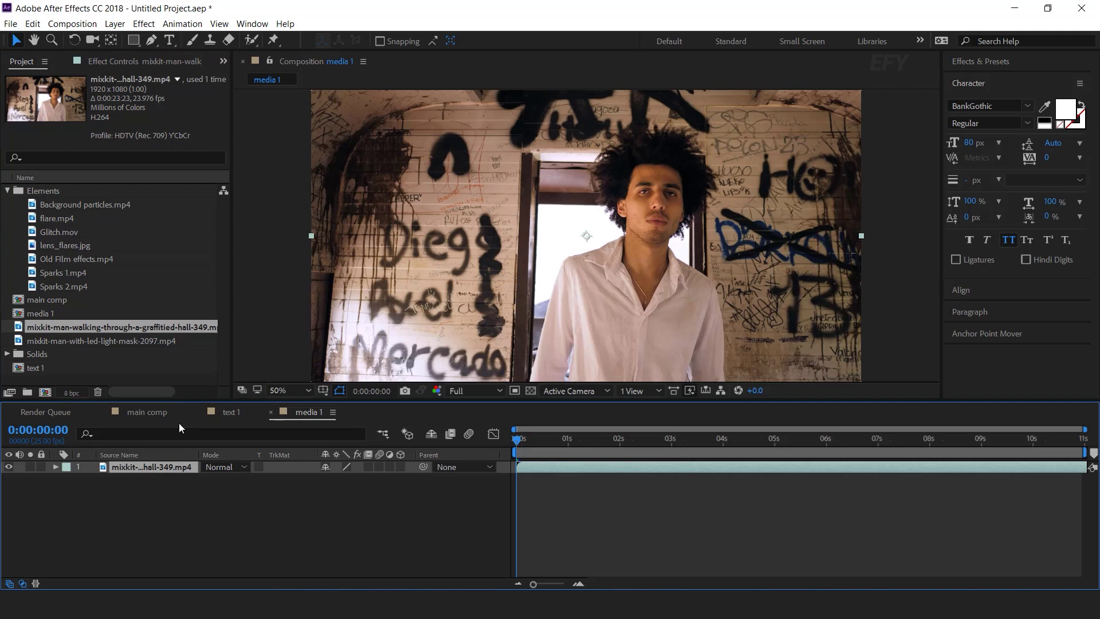
Add the media 1 composition as the top layer of main comp
click(137, 410)
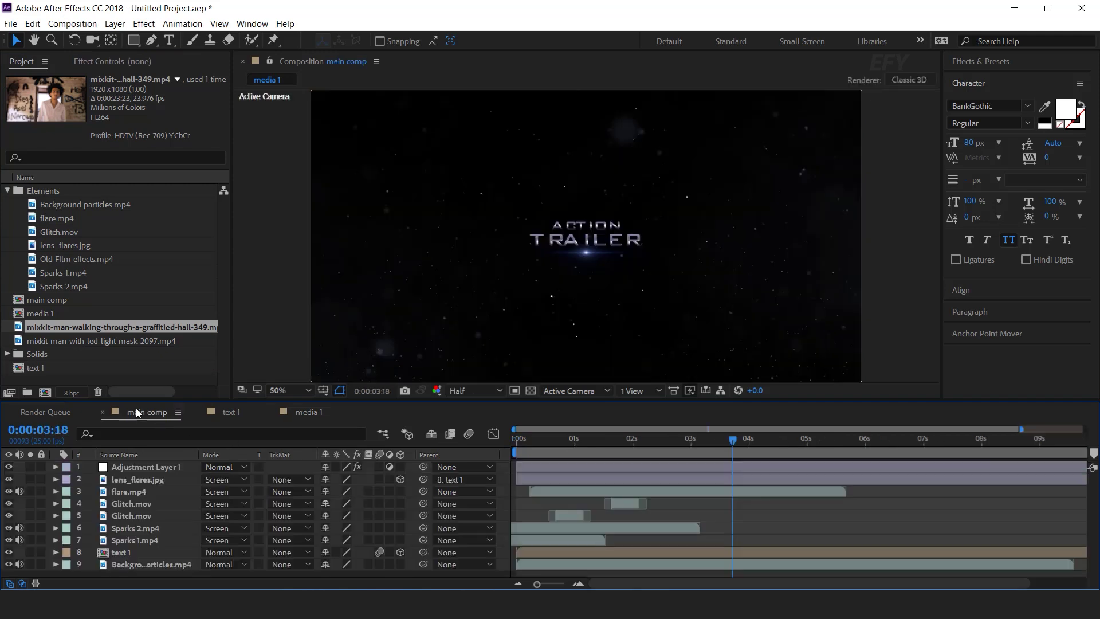
click(53, 301)
click(17, 315)
drag(17, 318, 154, 466)
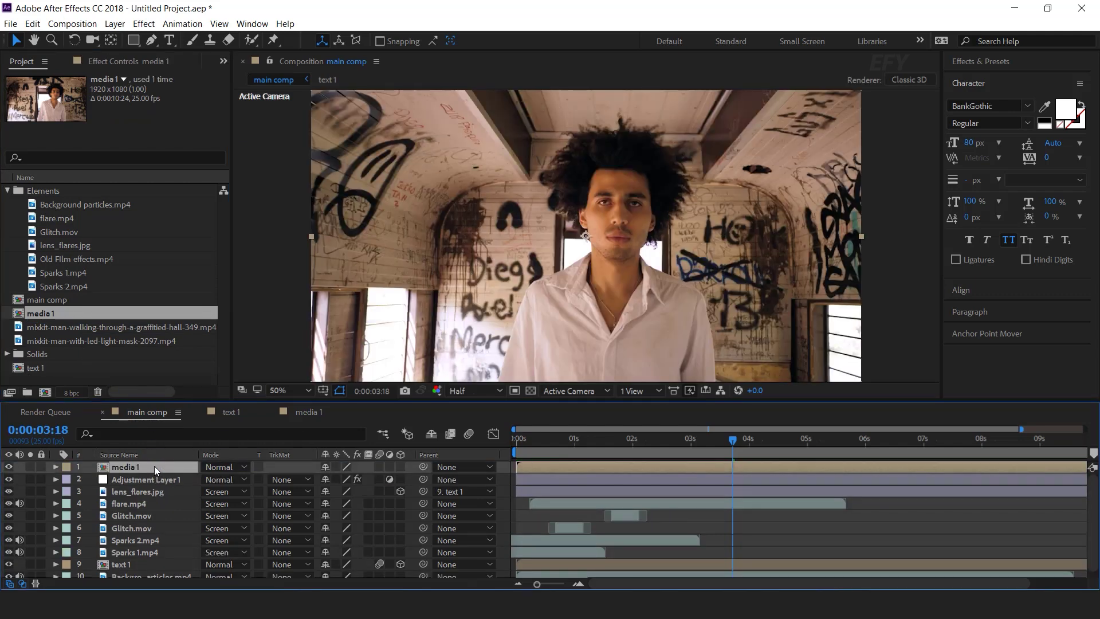
Apply Hue/Saturation to the media 1 layer and set Master Saturation to -100
key(ctrl+space)
text(hu)
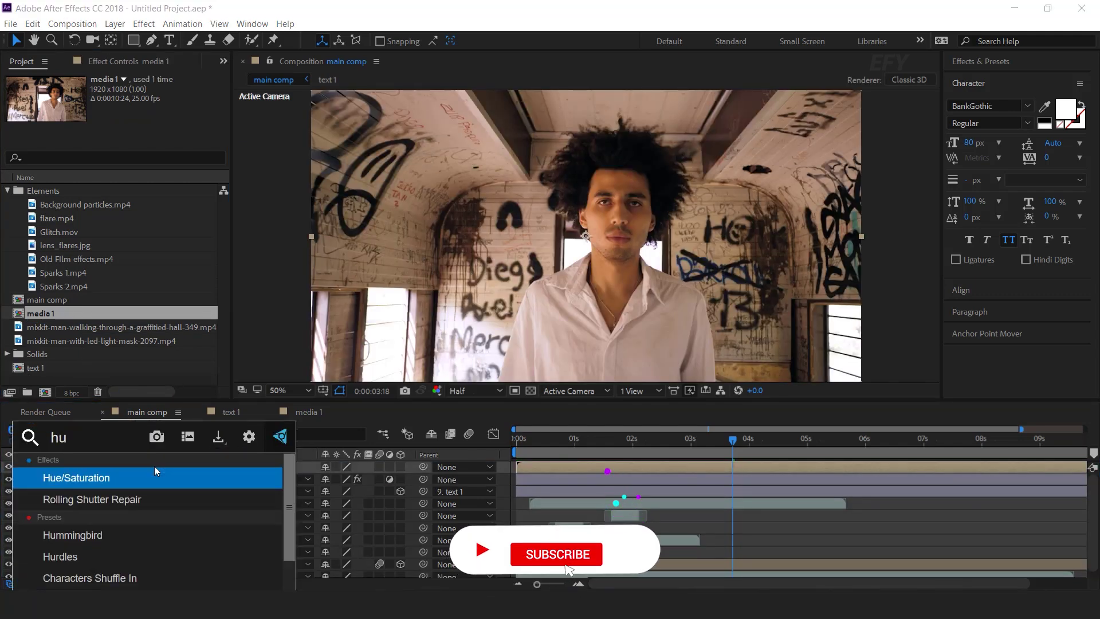
key(Return)
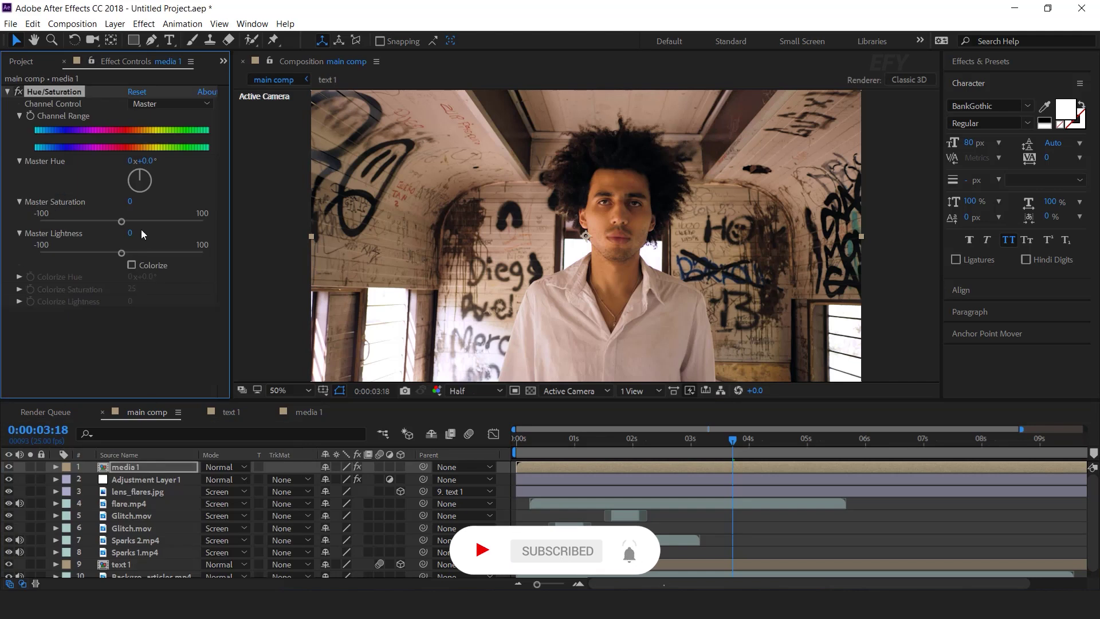
drag(121, 222, 28, 222)
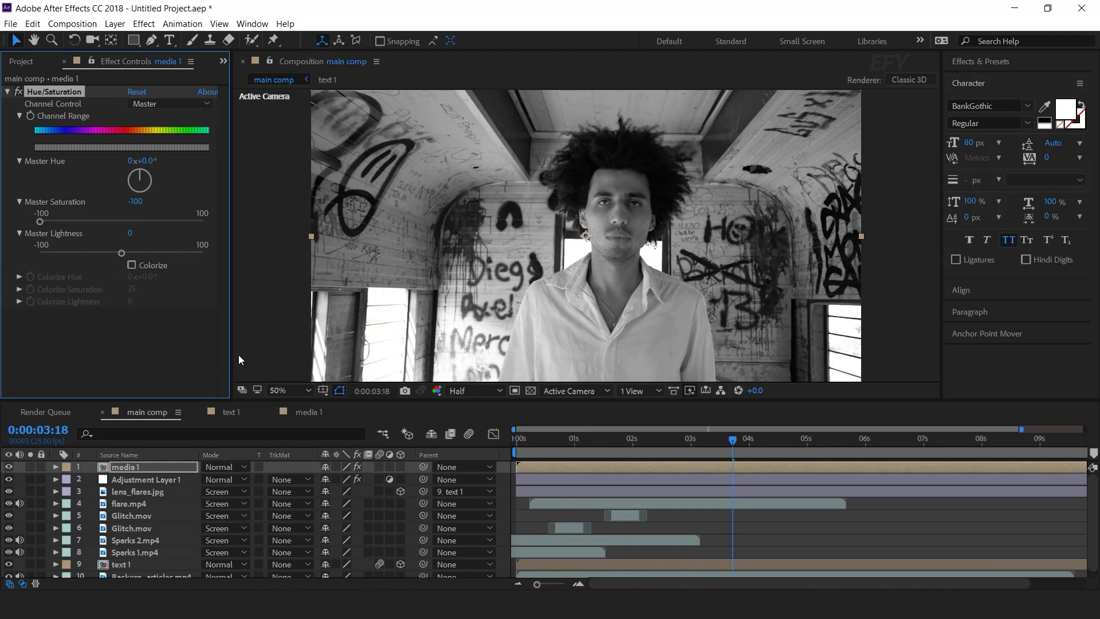
Shift the media 1 layer so that it starts at 0:00:02:00
click(126, 468)
drag(536, 448, 629, 447)
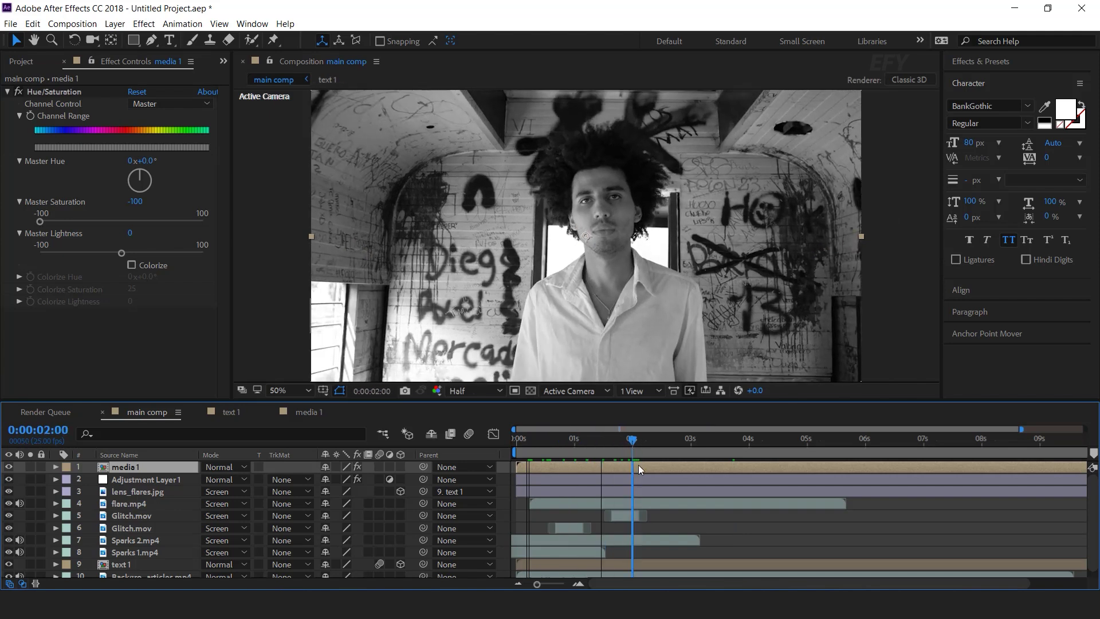
key(bracketleft)
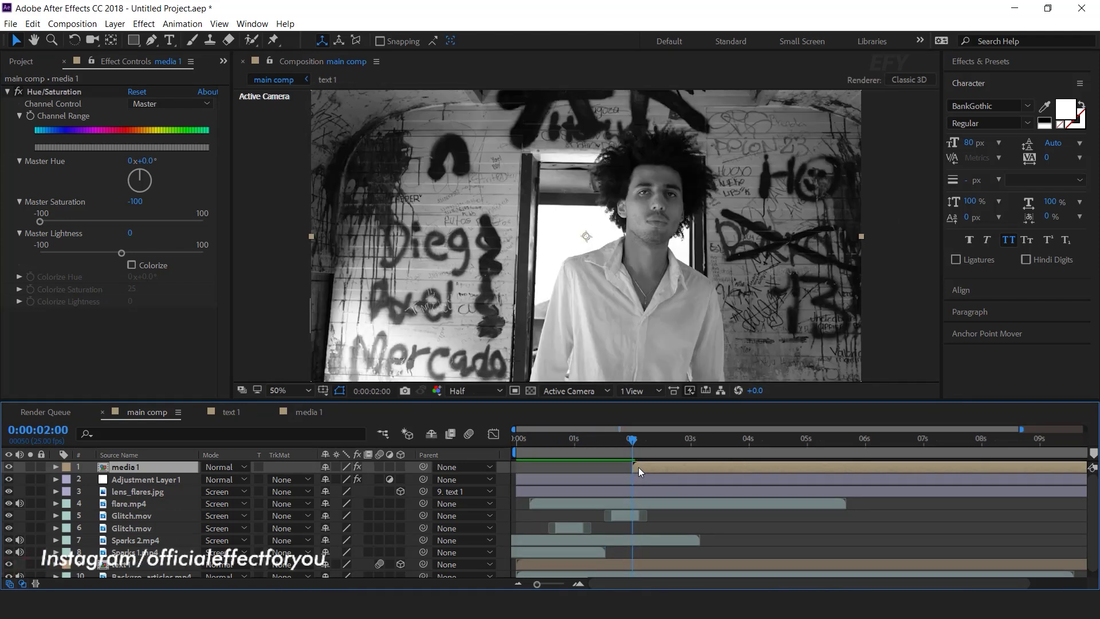
Add Old Film effects.mp4 above the media 1 layer and make it start at 0:00:02:00
click(26, 63)
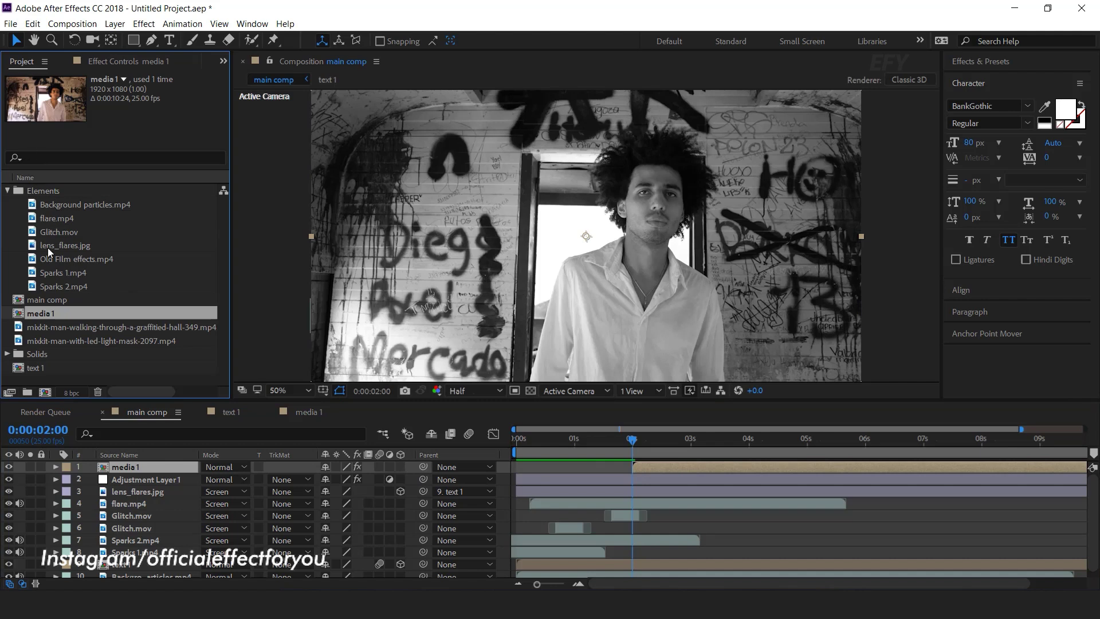
click(74, 379)
click(41, 261)
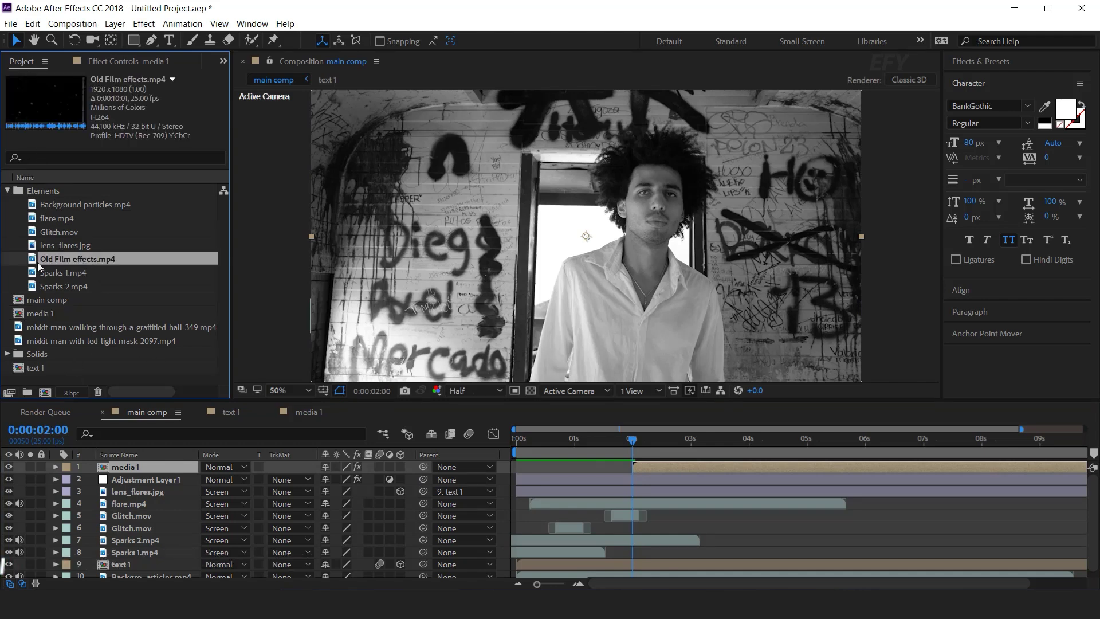
drag(32, 262, 156, 468)
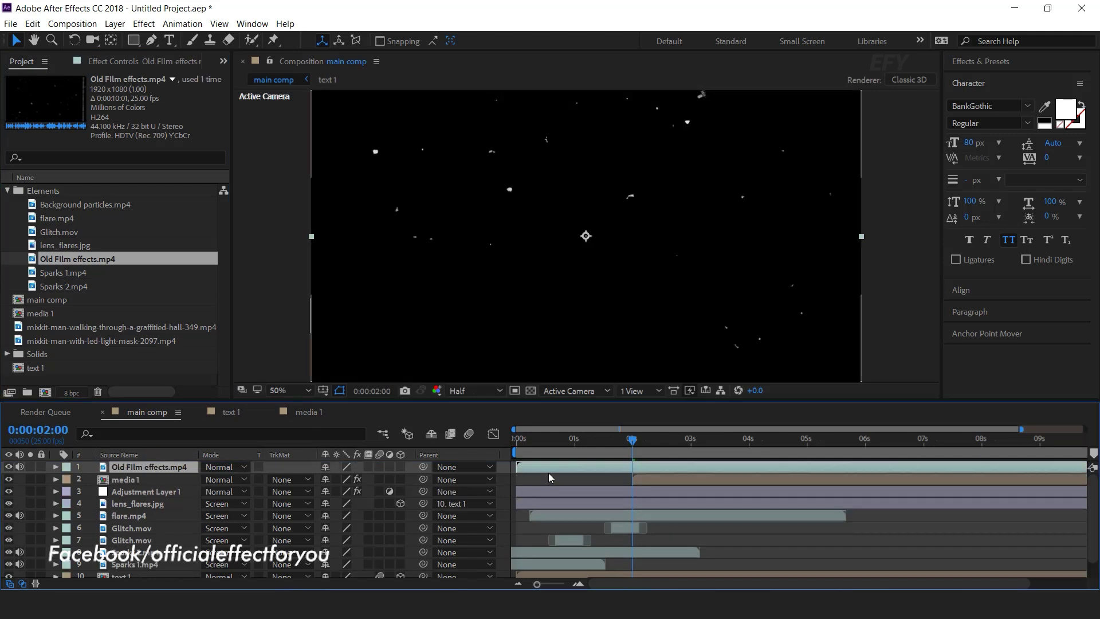
key([)
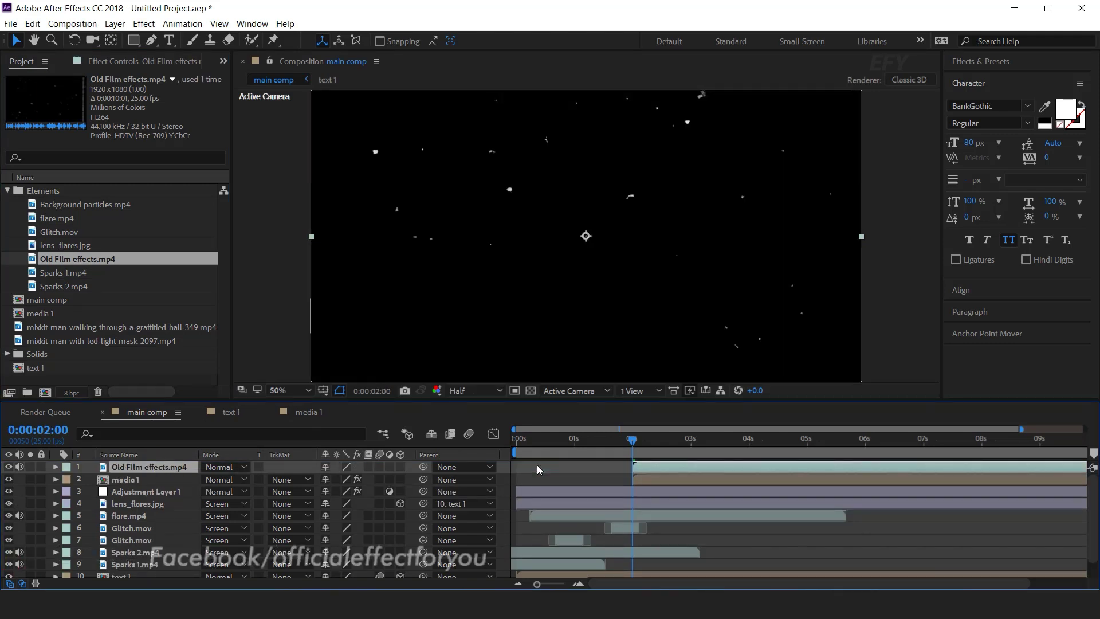
Set the Old Film effects.mp4 layer's blending mode to Screen and its opacity to 20%
click(239, 467)
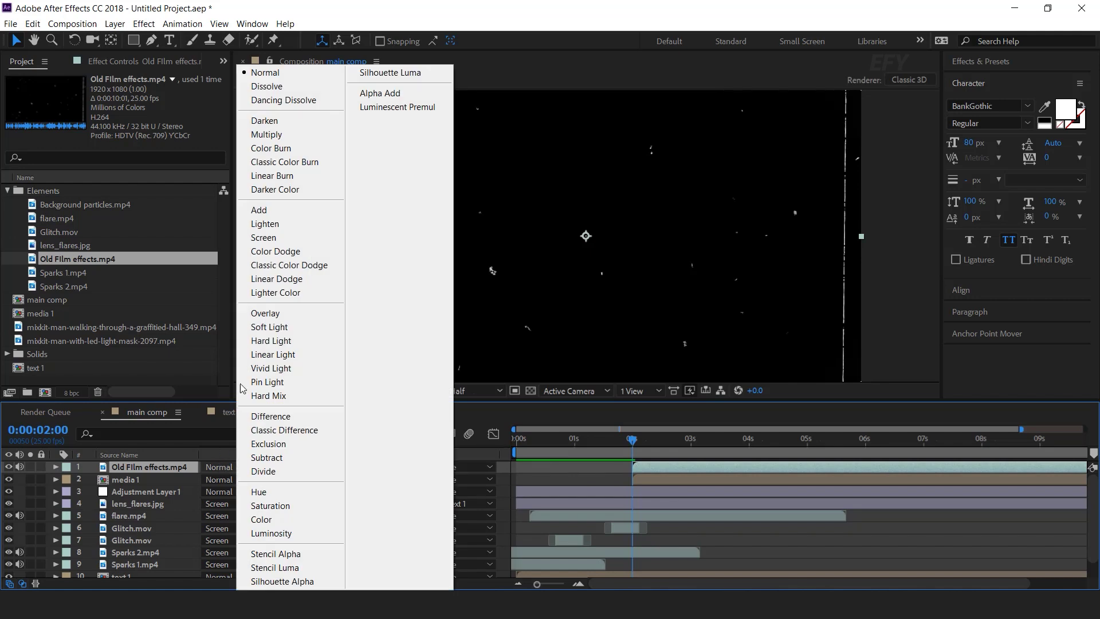
click(273, 239)
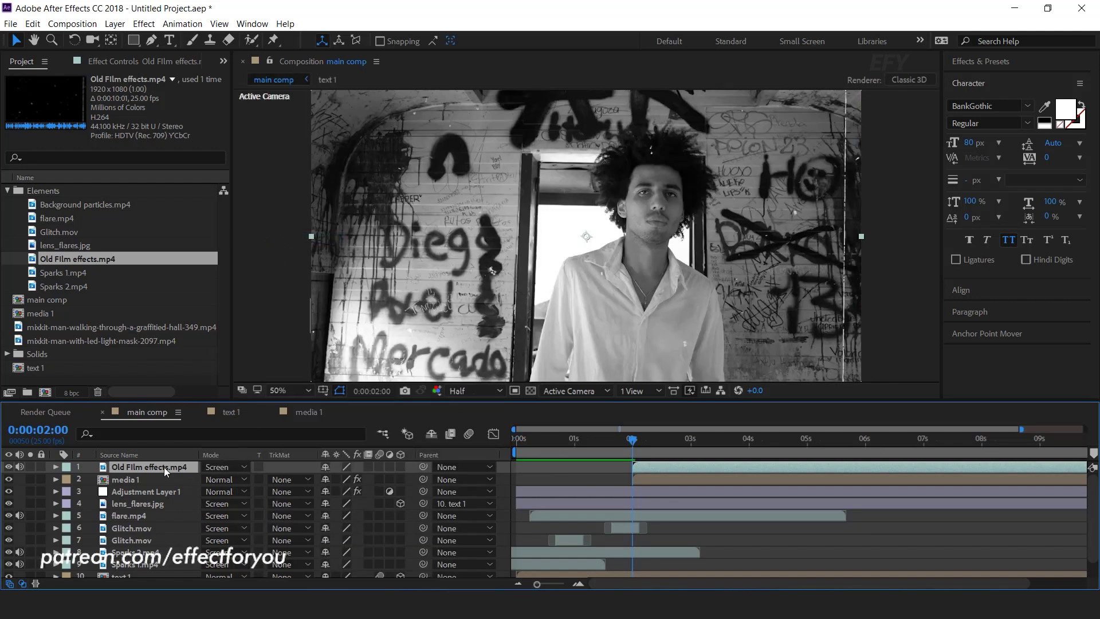
key(t)
click(331, 479)
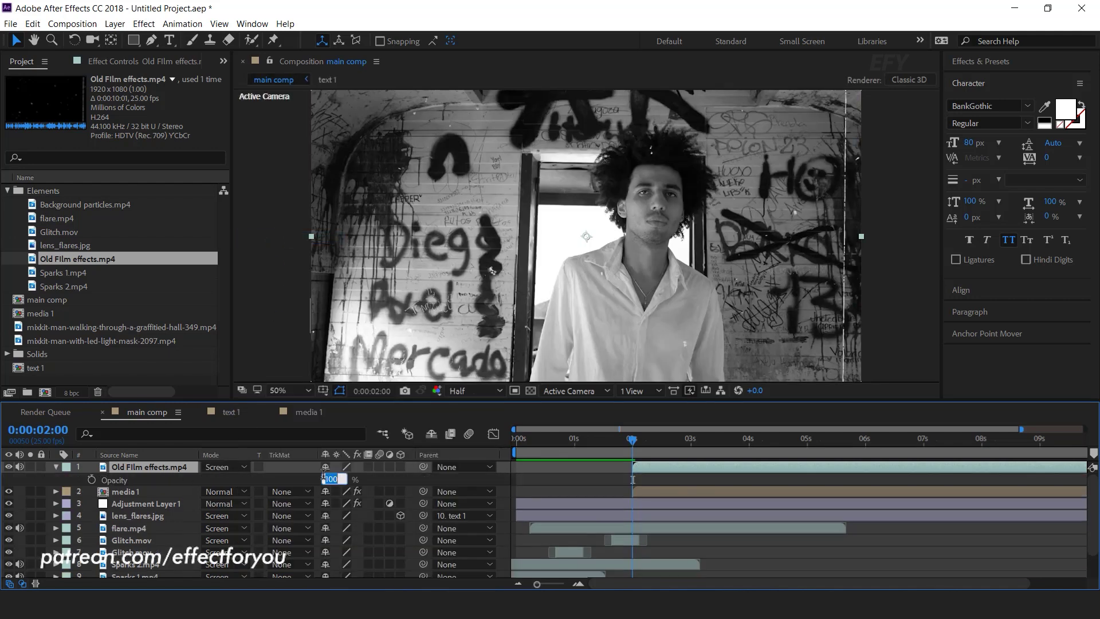
key(Return)
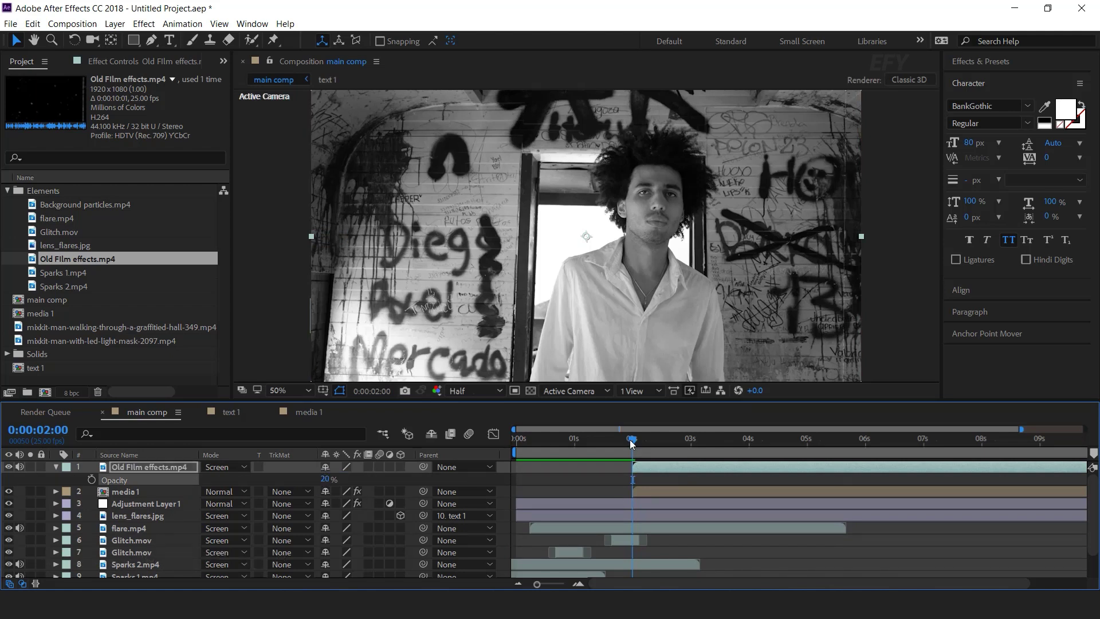
Preview the clip and stretch the Old Film effects.mp4 layer horizontally so that it extends slightly beyond the frame's side edges
key(space)
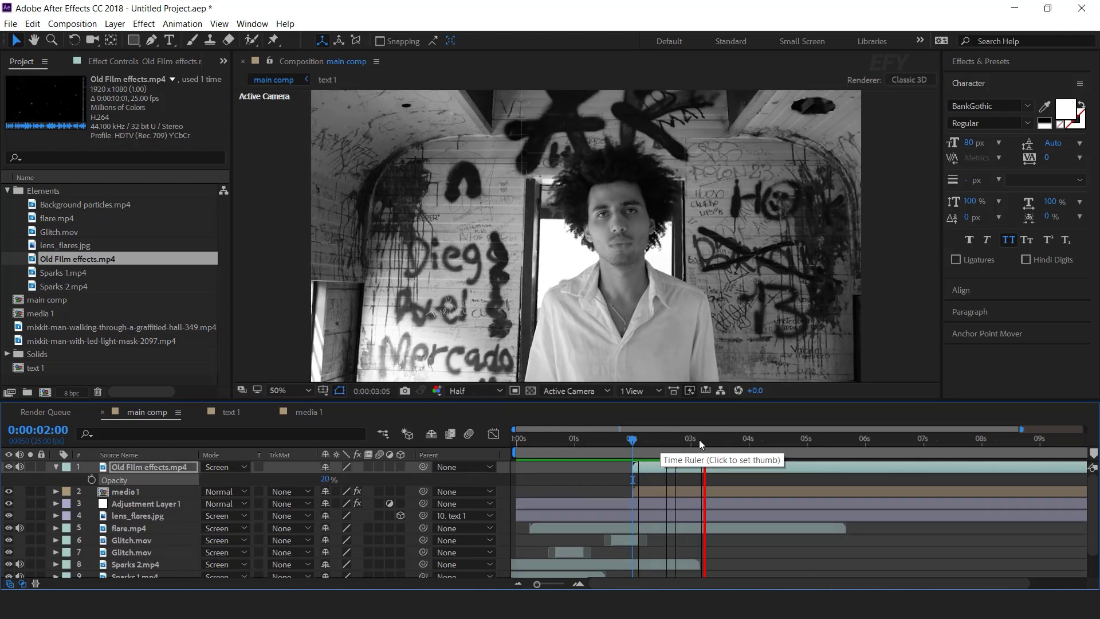
drag(777, 441, 791, 439)
drag(862, 239, 884, 241)
key(space)
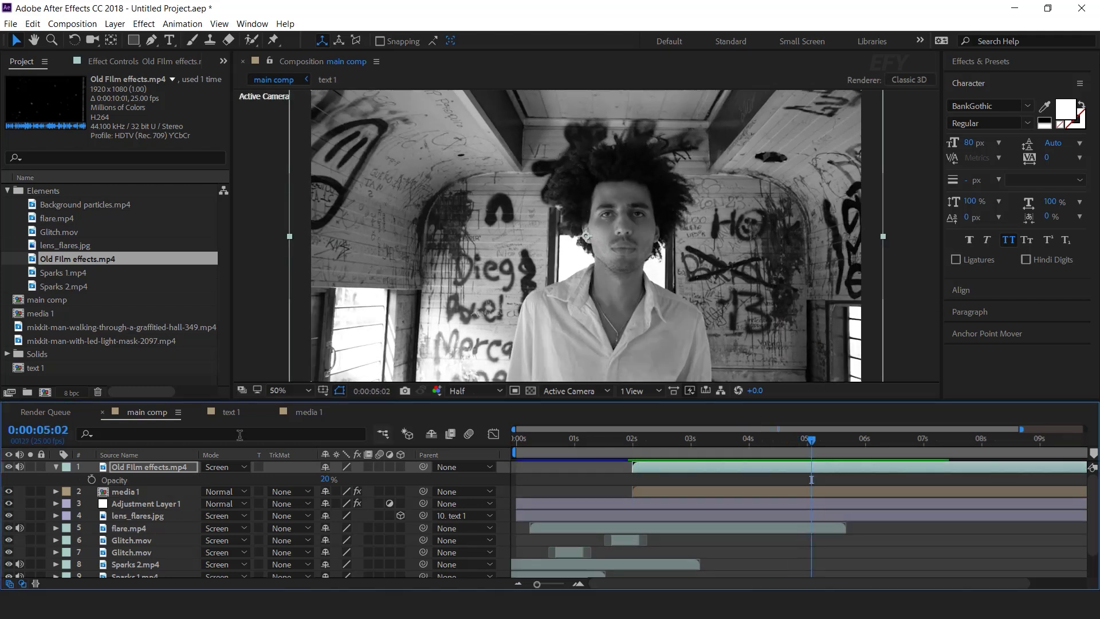
click(55, 468)
click(507, 487)
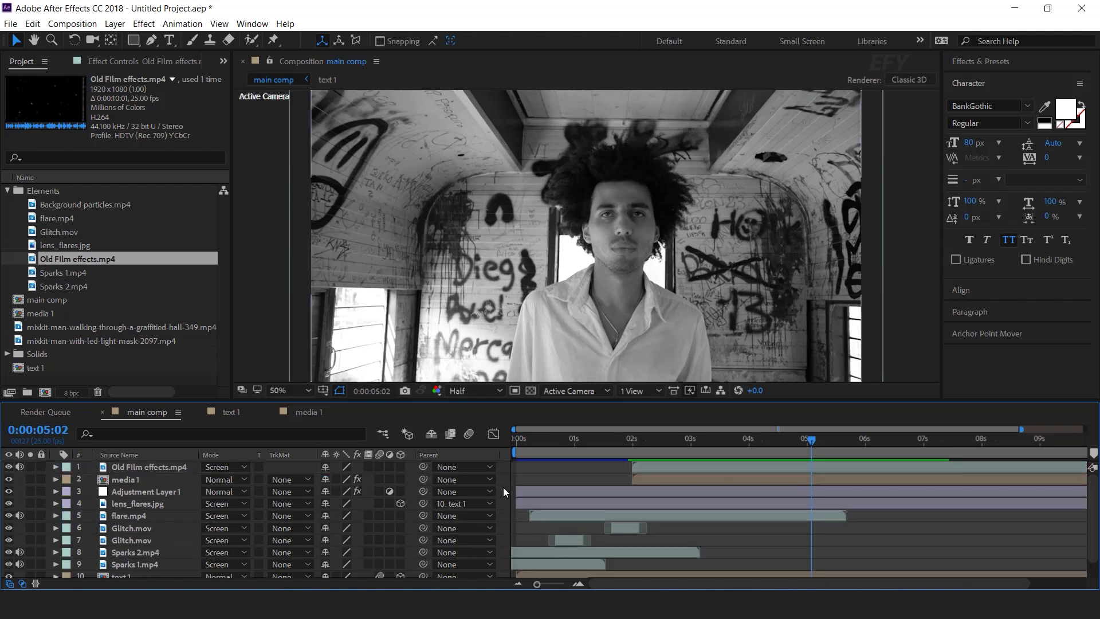
Place two Glitch.mov duplicates above the Old Film effects.mp4 layer, starting at about 0:00:02:10 and 0:00:03:10
click(131, 529)
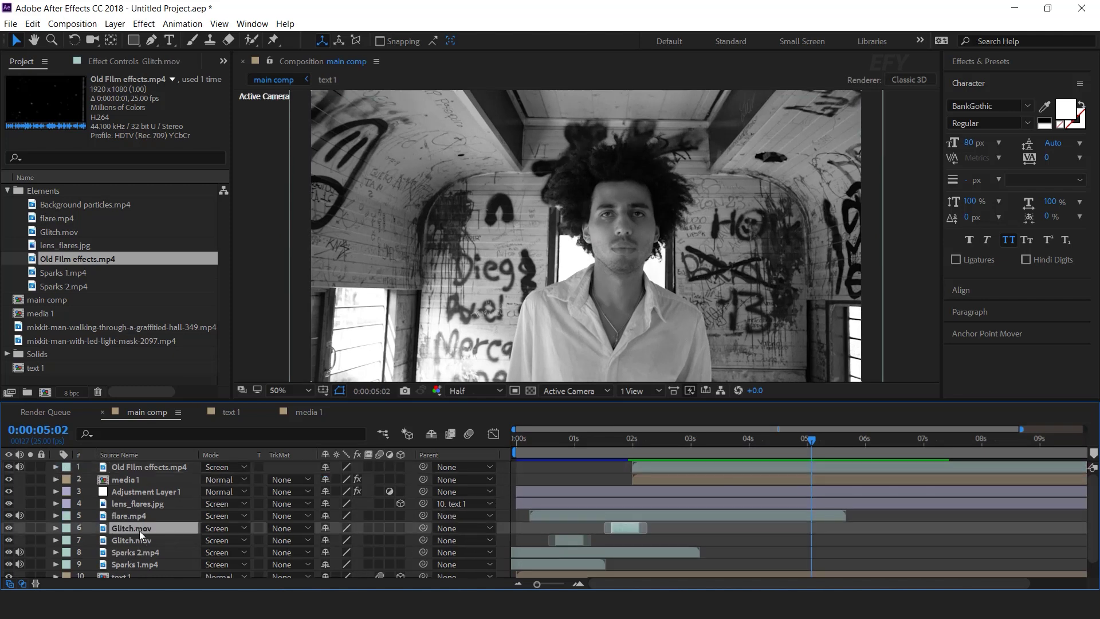
key(ctrl+d)
drag(140, 531, 160, 466)
drag(617, 470, 725, 444)
key(ctrl+d)
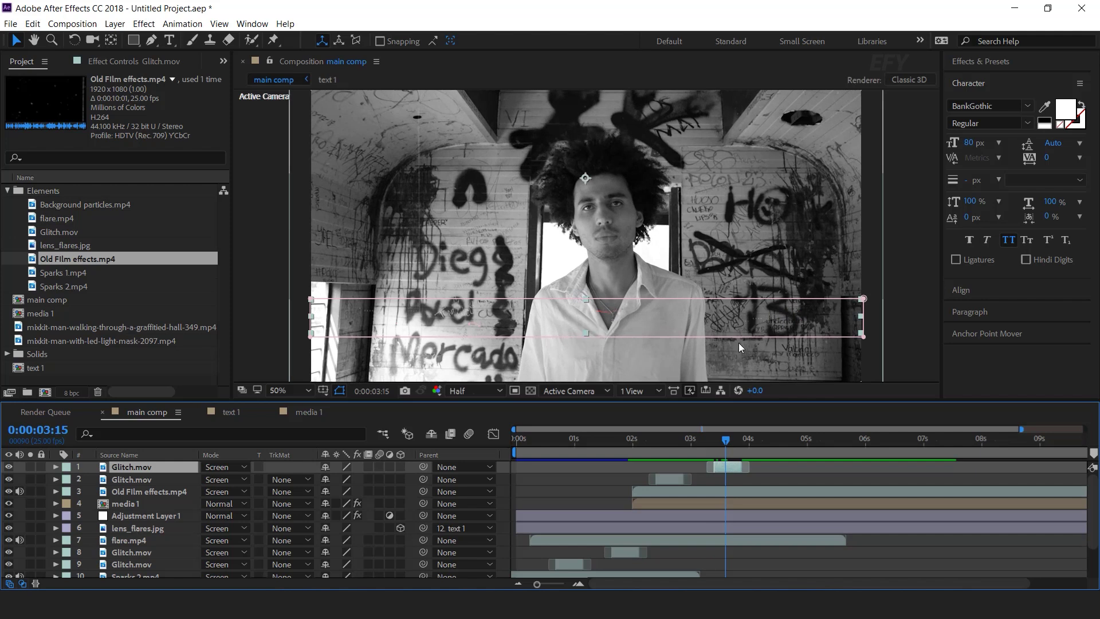
Raise the topmost glitch overlay to the man's face height and preview the glitches from 0:00:02:01
drag(644, 321, 651, 199)
click(636, 439)
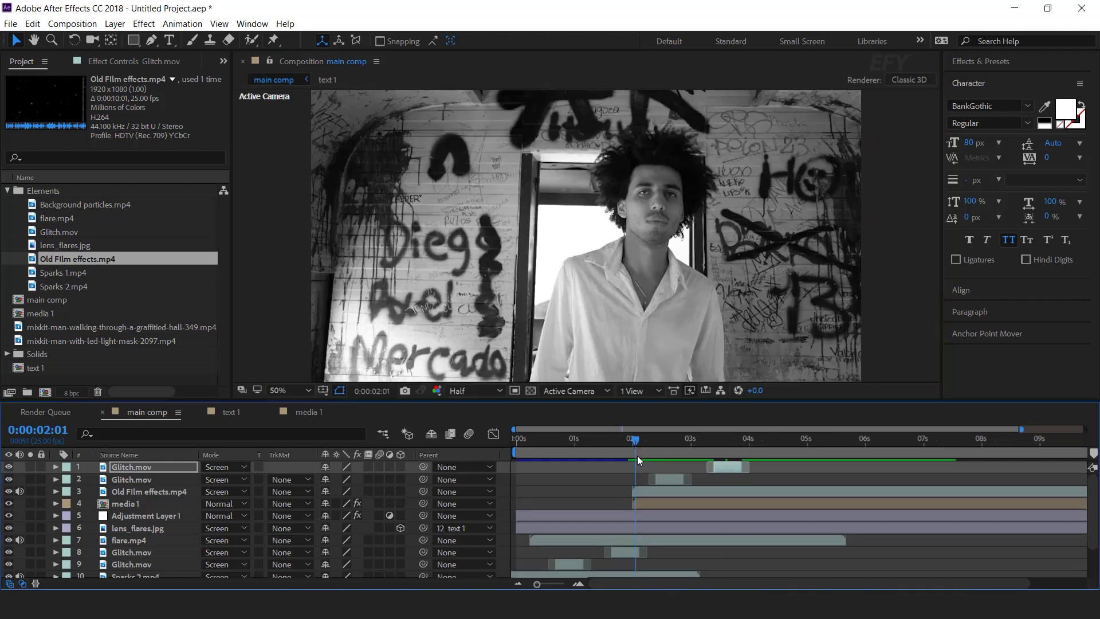
key(space)
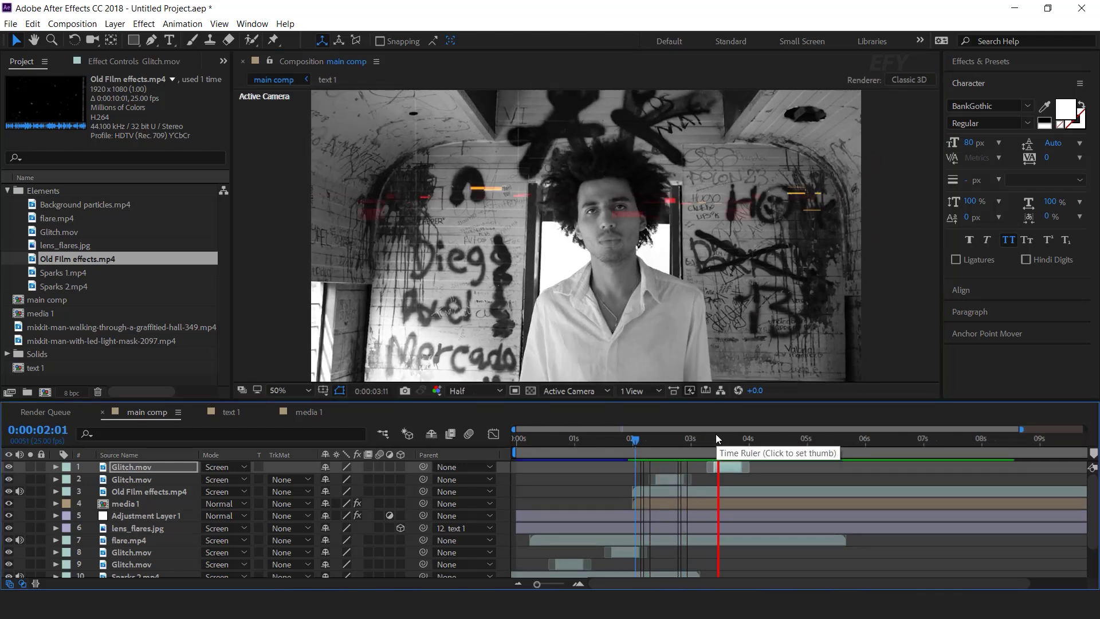
key(space)
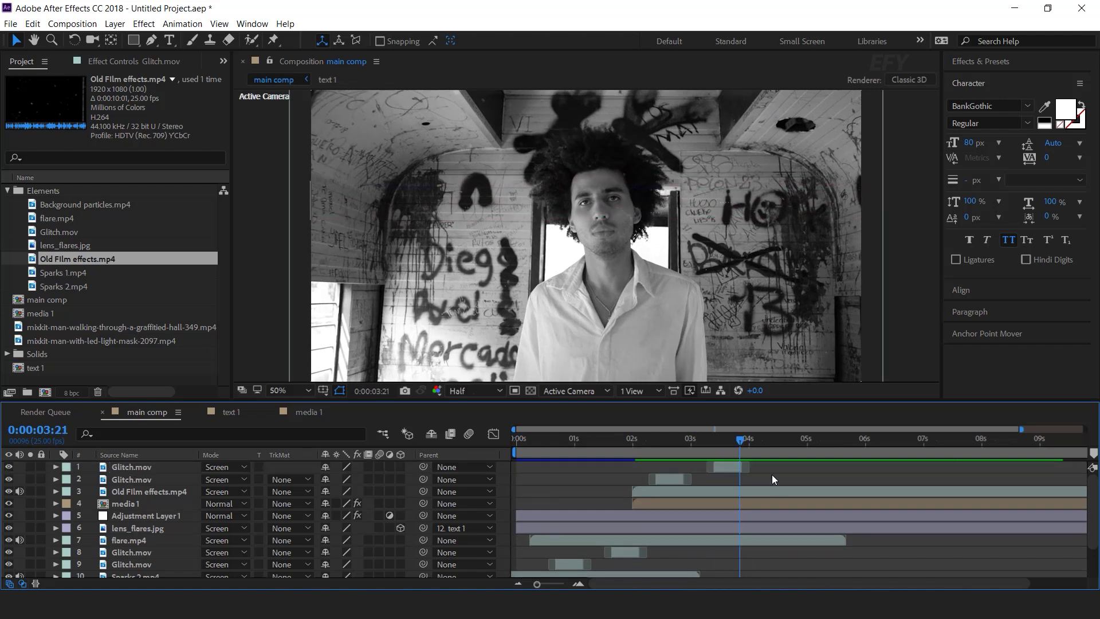
Create a black 1920 x 1080 solid named Black bar as the top layer
right_click(502, 471)
mouse_move(527, 338)
click(734, 368)
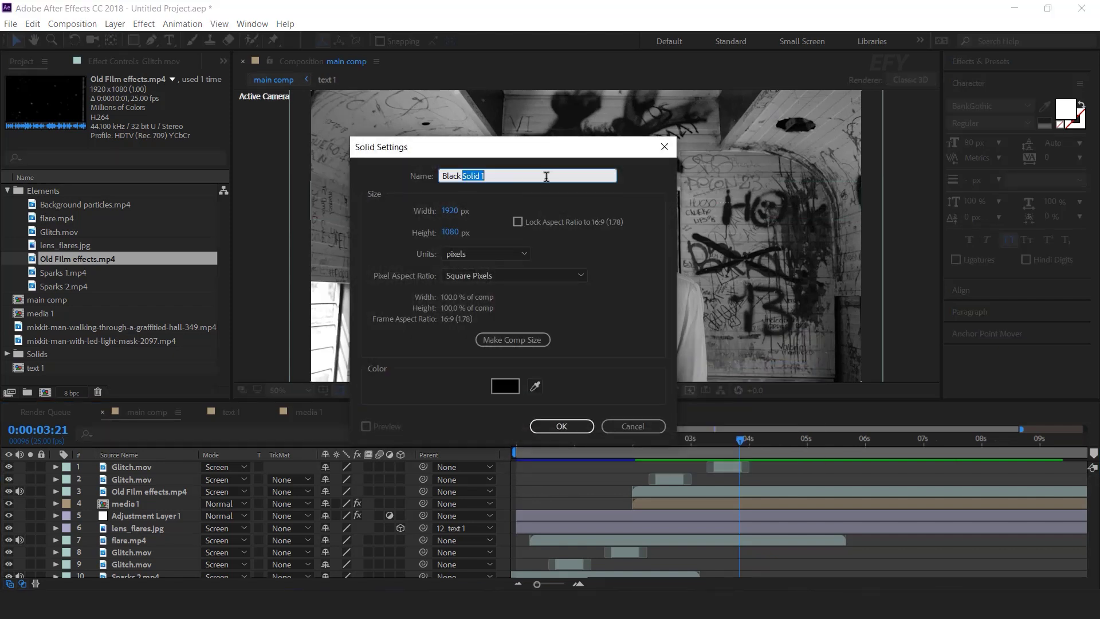
key(Return)
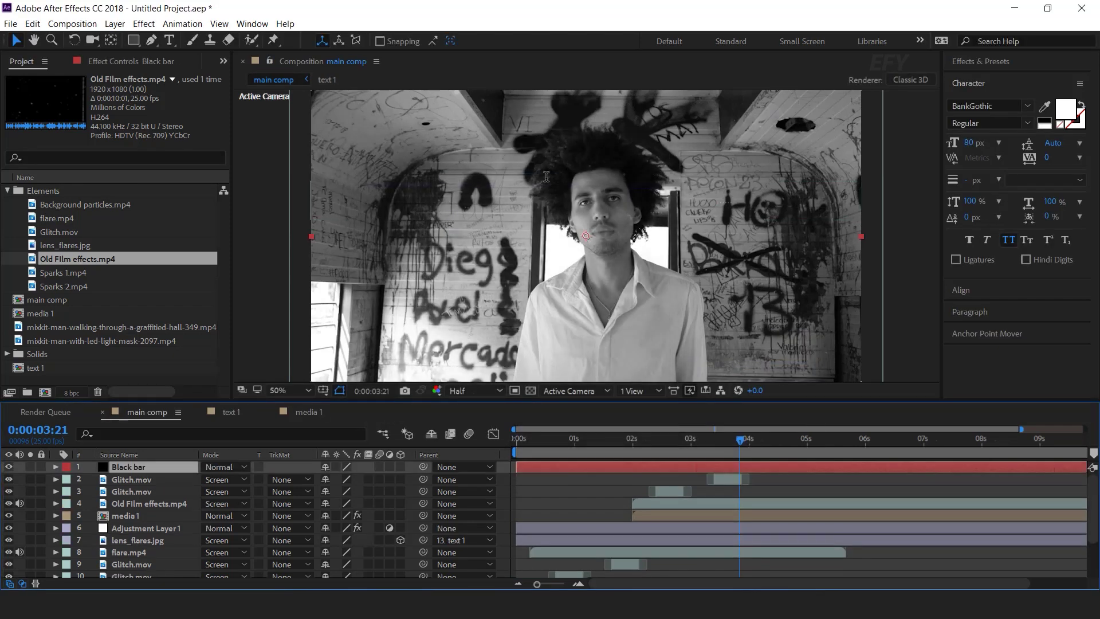
Apply CC Jaws to the Black bar layer with Completion 80% and Height 0%, and check the letterbox bars
key(ctrl+space)
text(cc ja)
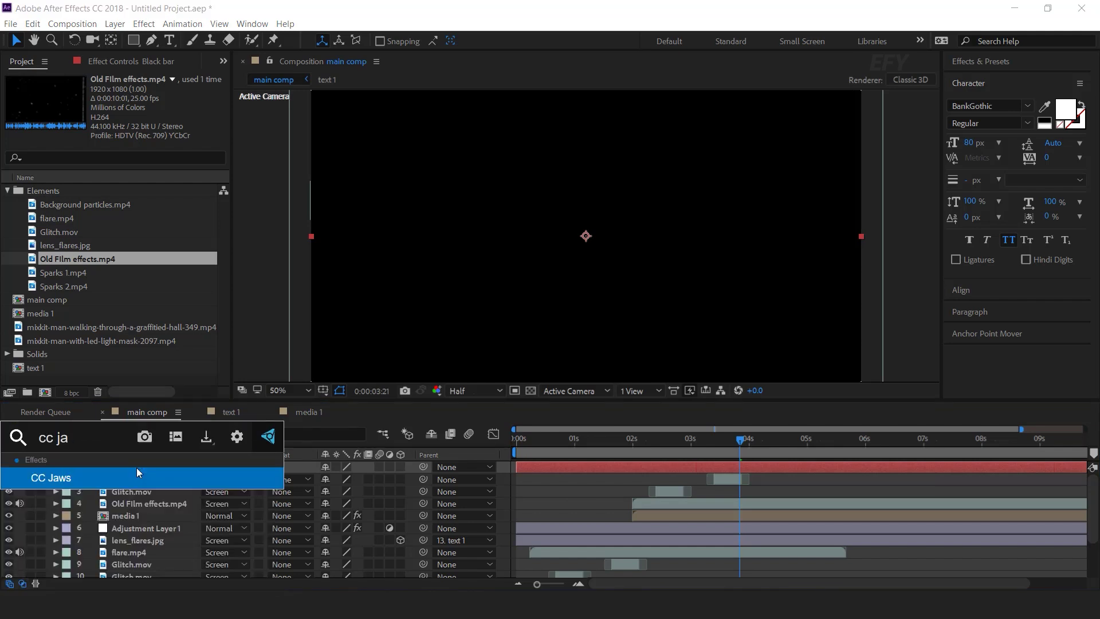
click(137, 467)
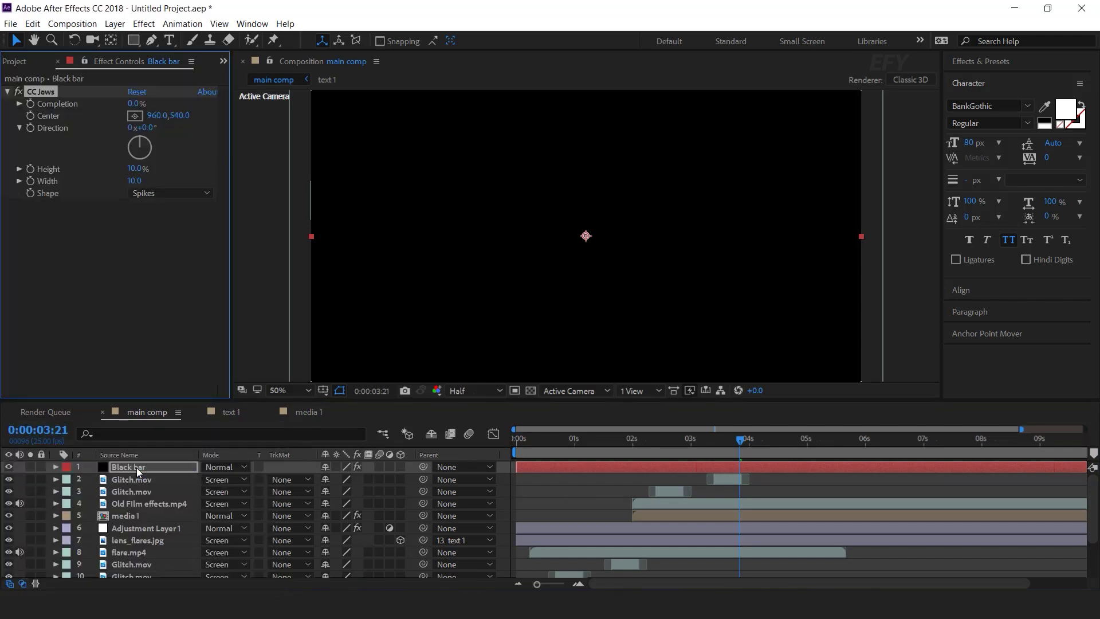
click(132, 105)
text(89)
key(Return)
click(134, 170)
text(0)
key(Return)
drag(596, 440, 707, 440)
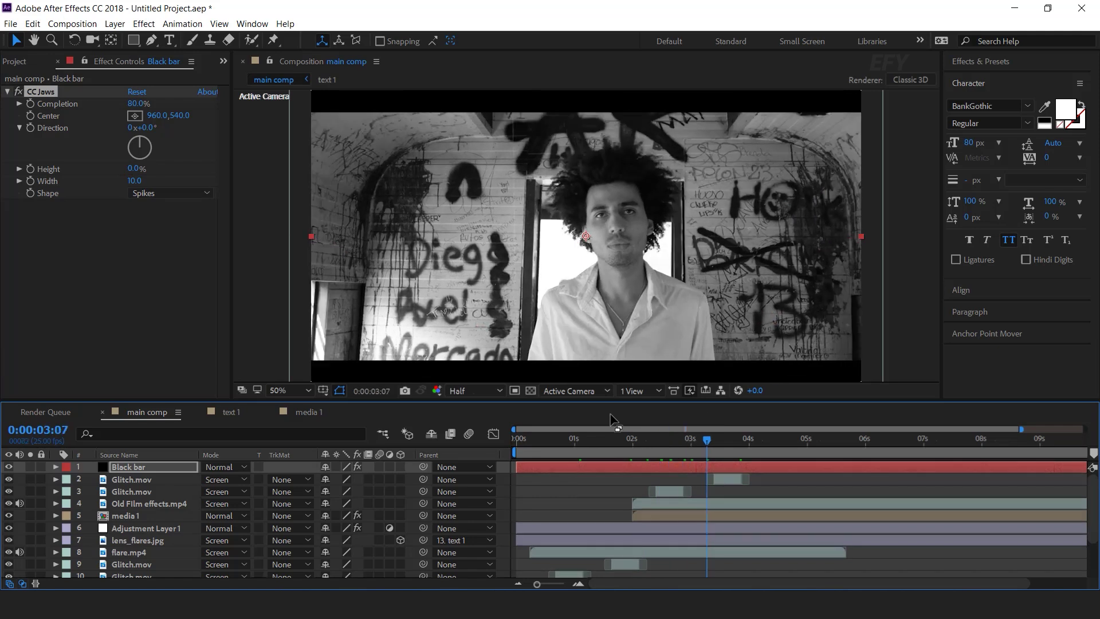
Add a black solid named fadeout above Black bar and make it start at 0:00:04:00
right_click(506, 469)
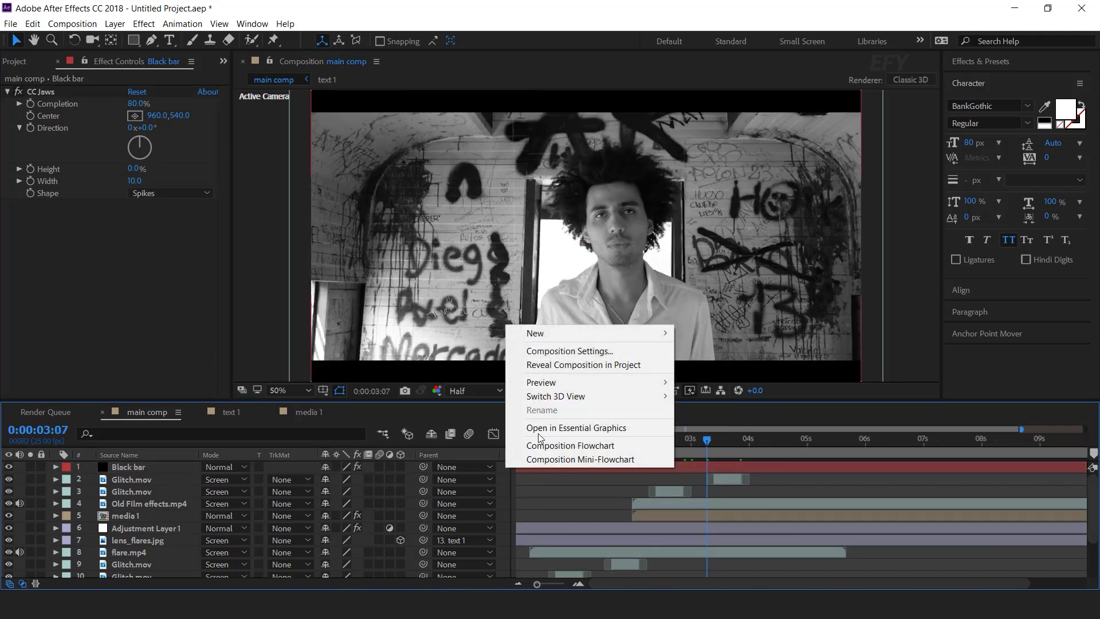
mouse_move(549, 333)
click(727, 365)
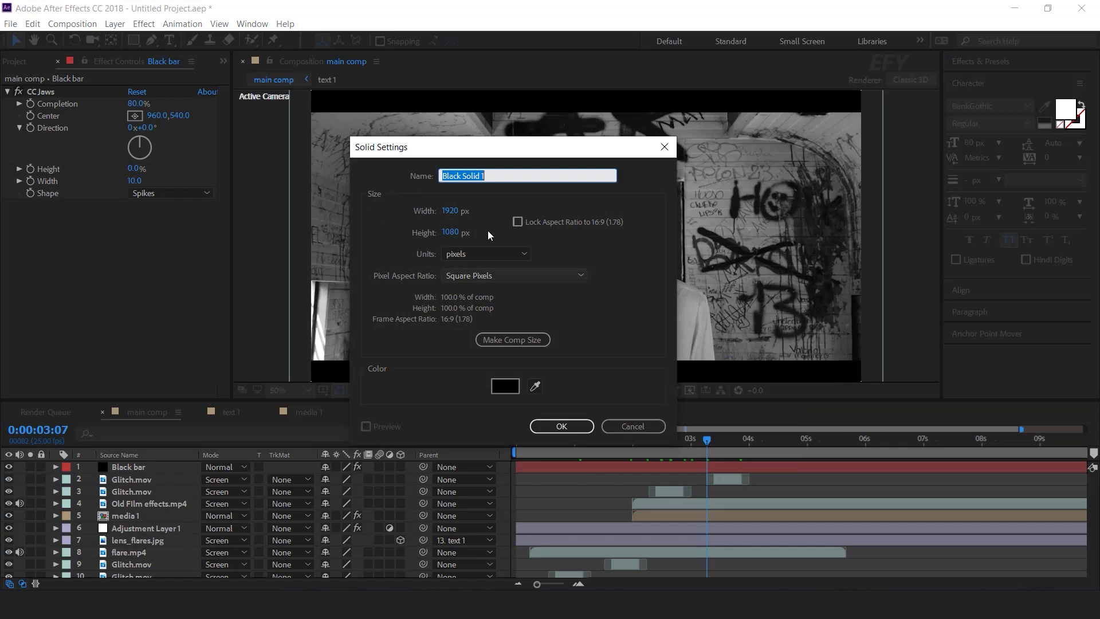
text(fad)
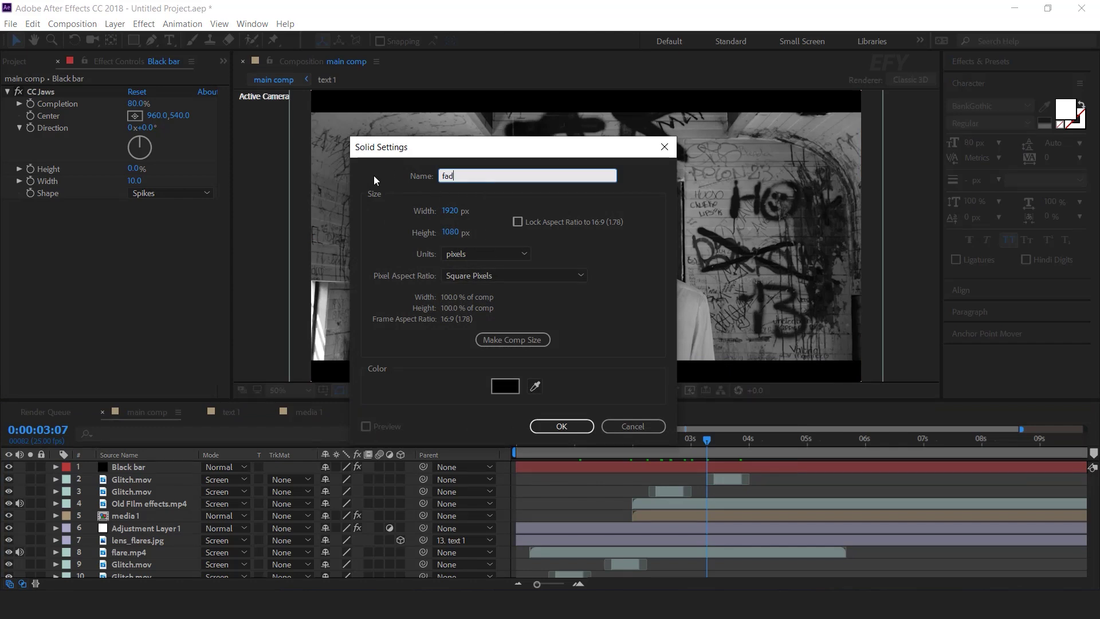
text(eout)
key(Return)
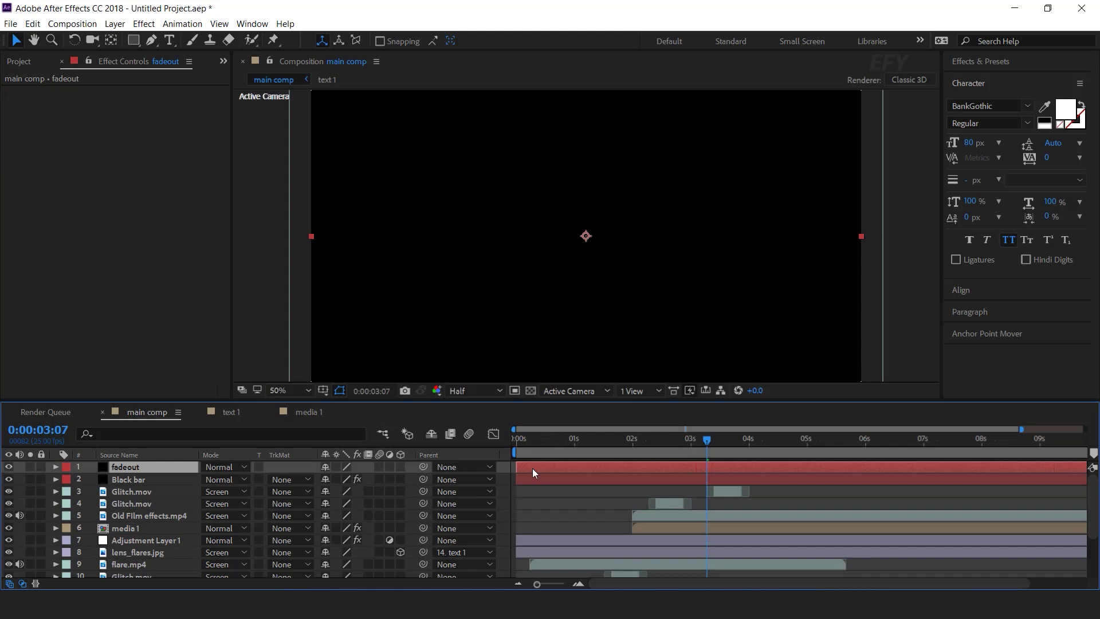
drag(531, 469, 782, 468)
drag(712, 440, 778, 469)
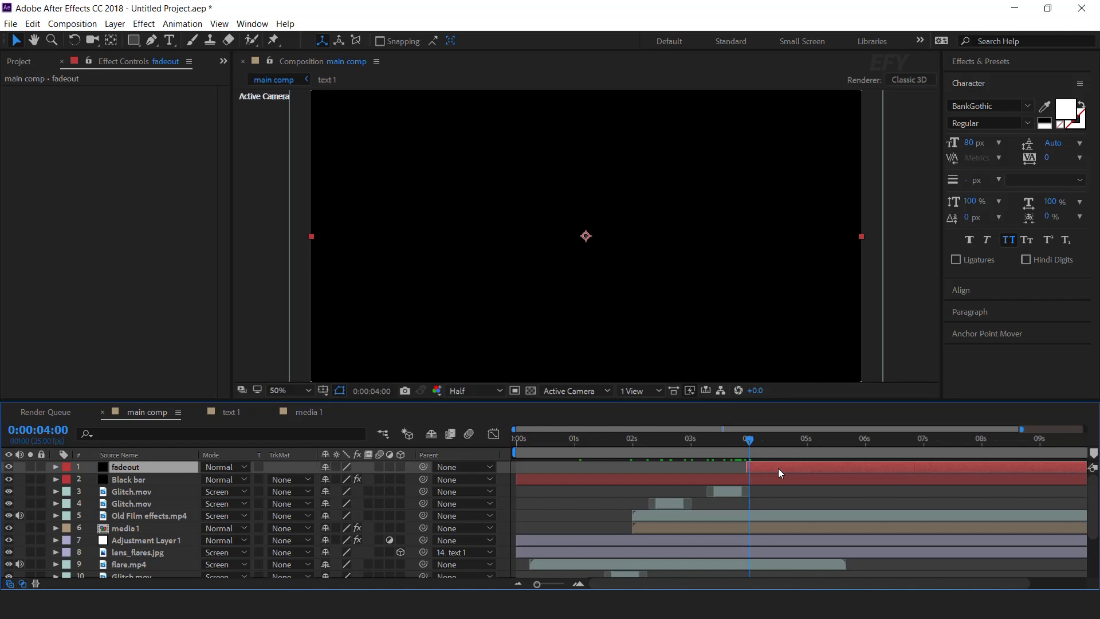
Keyframe the fadeout layer's opacity from 0% at 0:00:04:00 to 100% at 0:00:04:05
key(t)
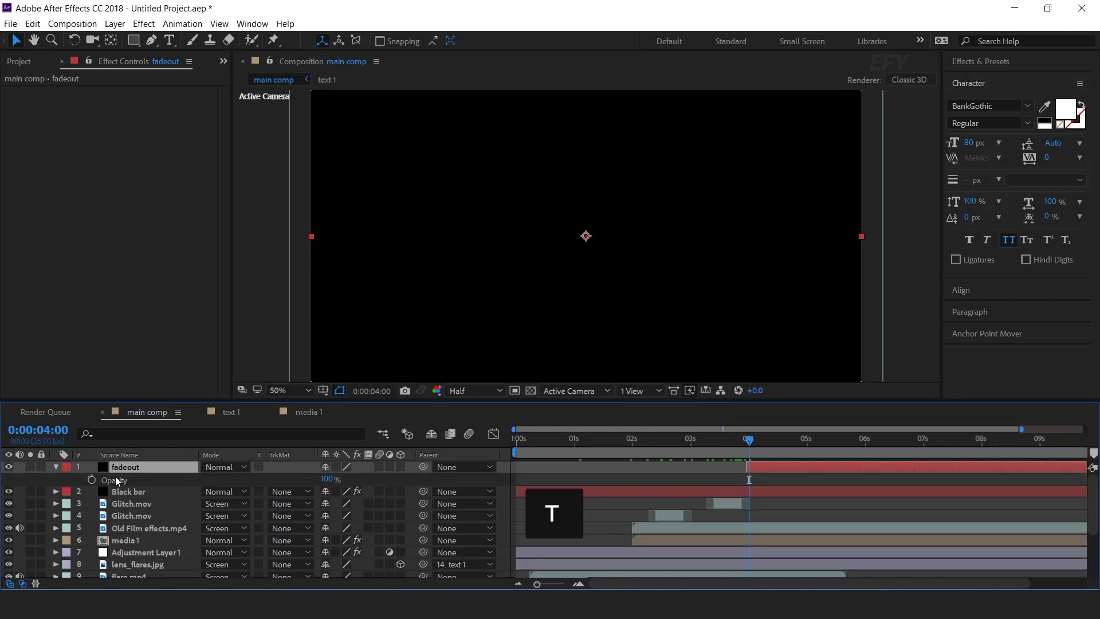
drag(327, 479, 3, 480)
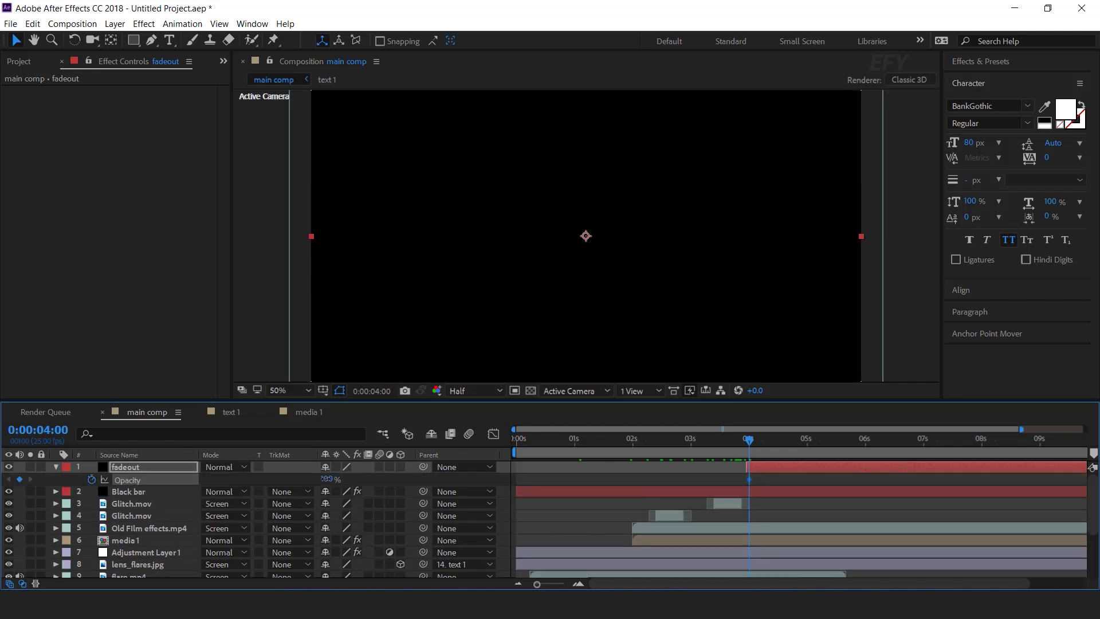
drag(755, 441, 767, 441)
click(321, 482)
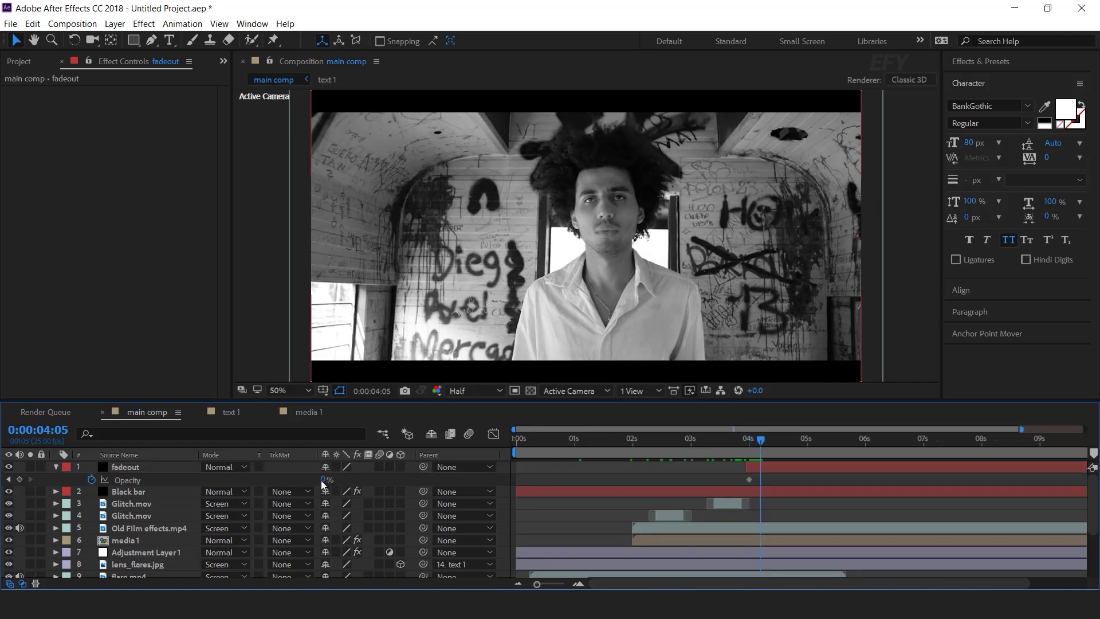
drag(351, 480, 1036, 481)
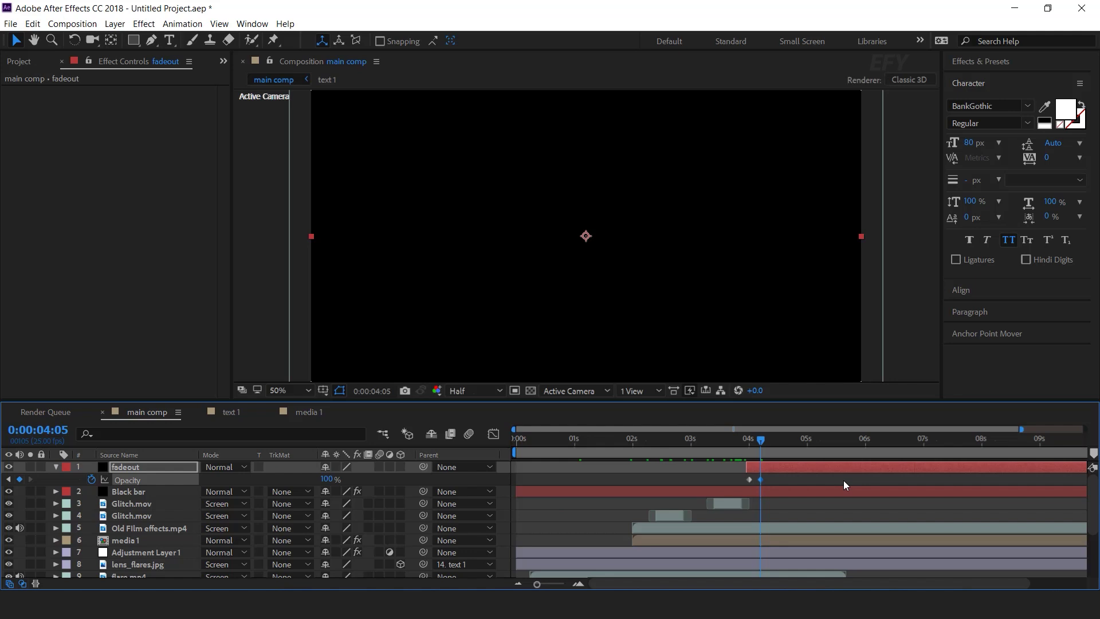
Trim the fadeout layer's end to 0:00:04:05, move its start and first opacity keyframe to 0:00:03:18, and preview the fade
key(alt+bracketright)
click(734, 441)
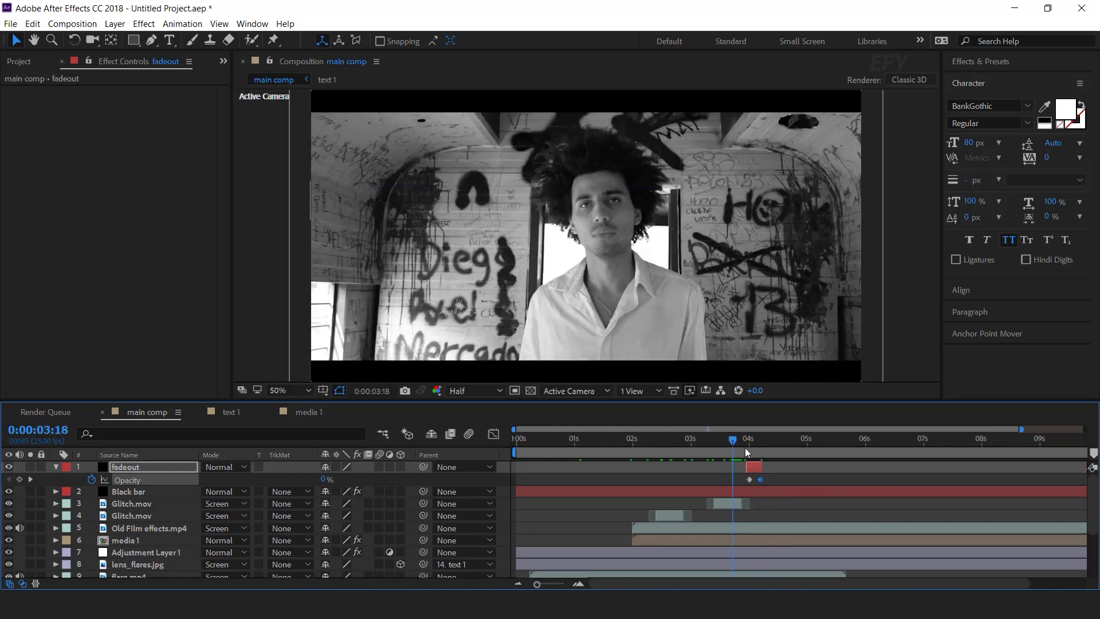
key(space)
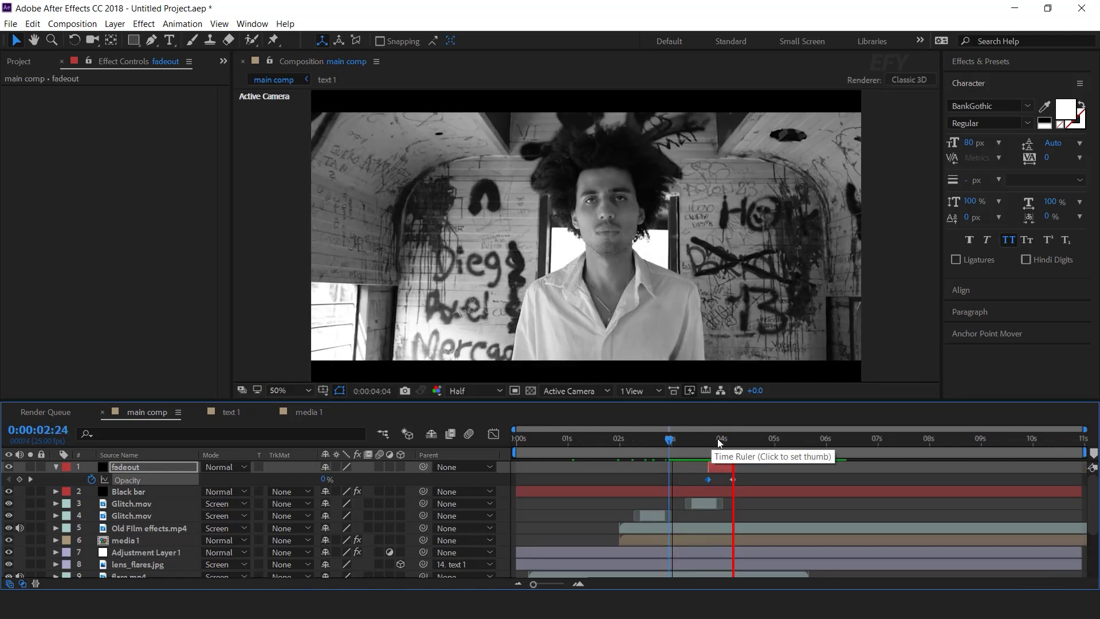
click(734, 440)
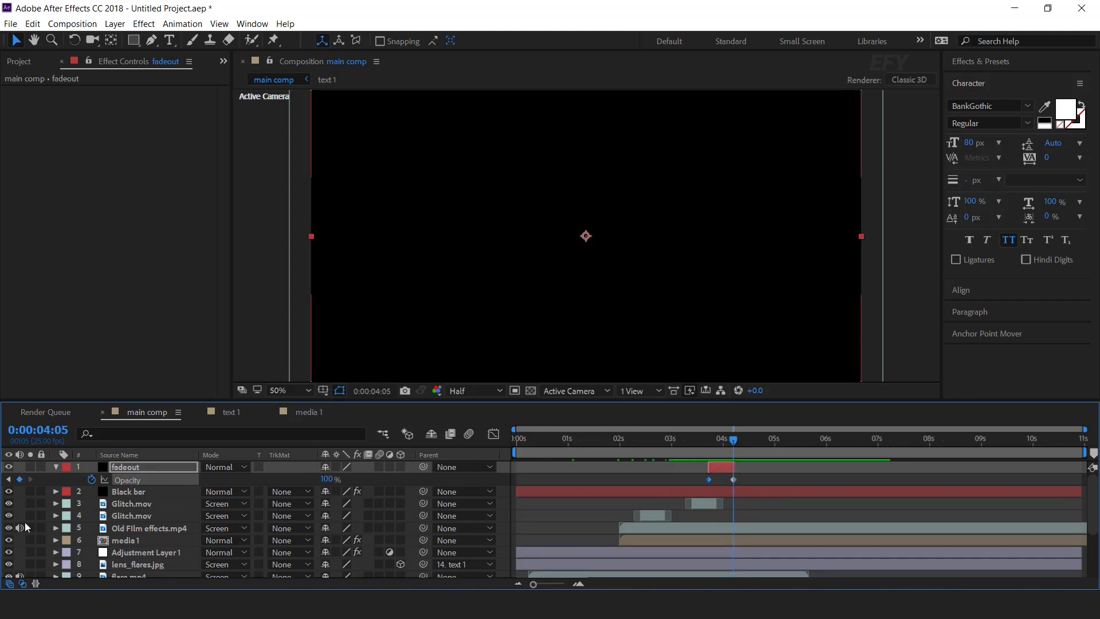
End the work area at 0:00:04:05 and trim main comp to the work area
click(55, 466)
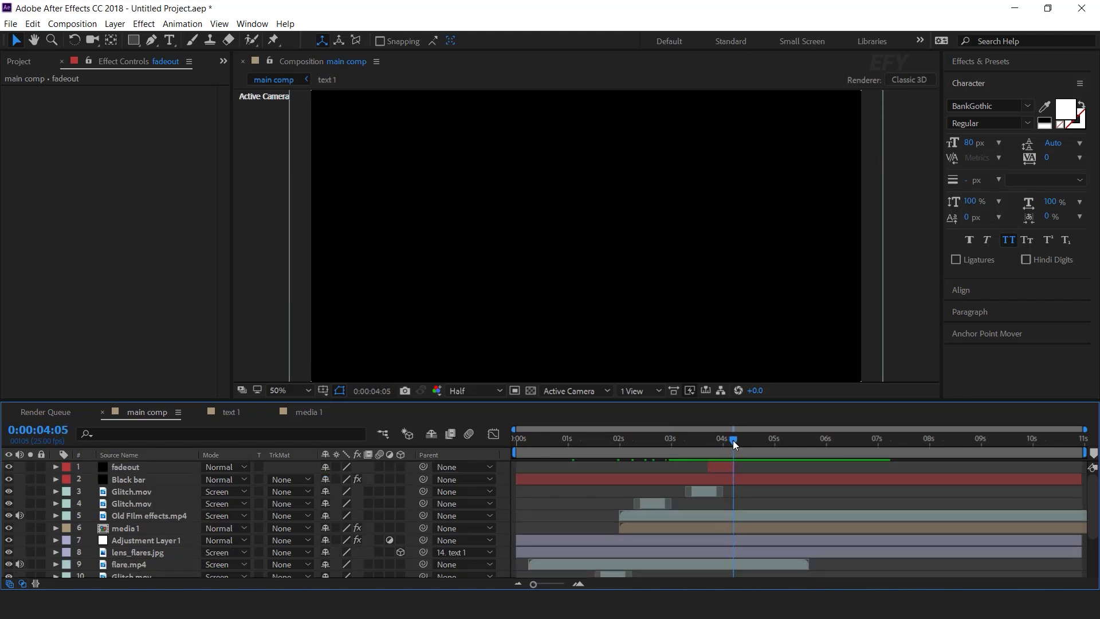
key(n)
right_click(726, 453)
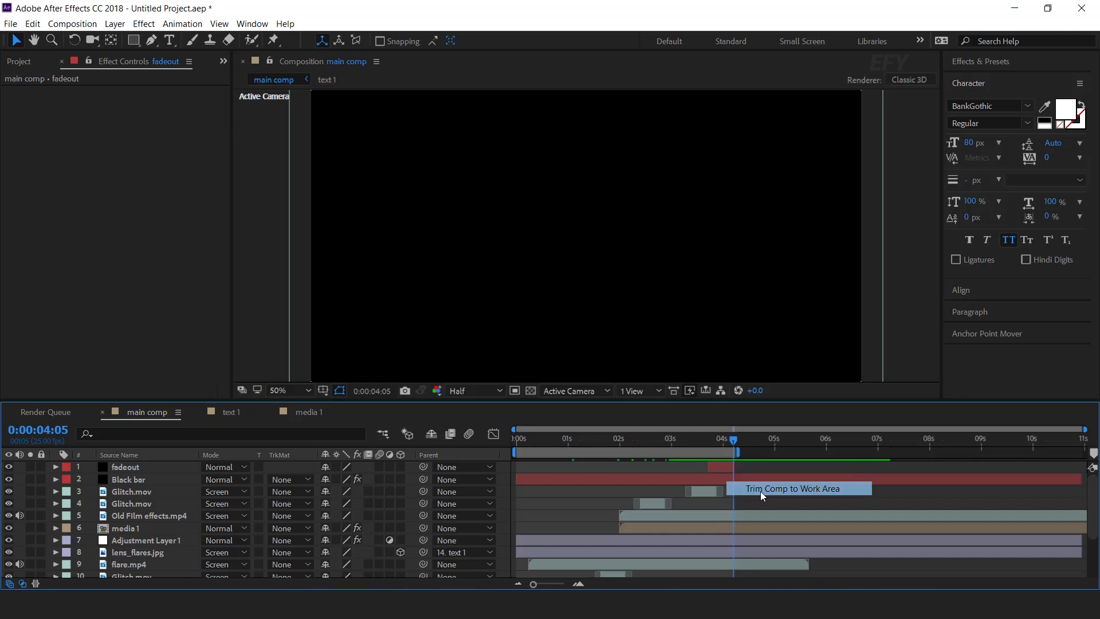
click(761, 491)
Pre-compose all layers of main comp into a composition named scene 1 and extend main comp's duration to about 10 seconds
drag(535, 443, 507, 449)
scroll(401, 511, down, 2)
scroll(137, 517, up, 2)
key(ctrl+a)
right_click(145, 498)
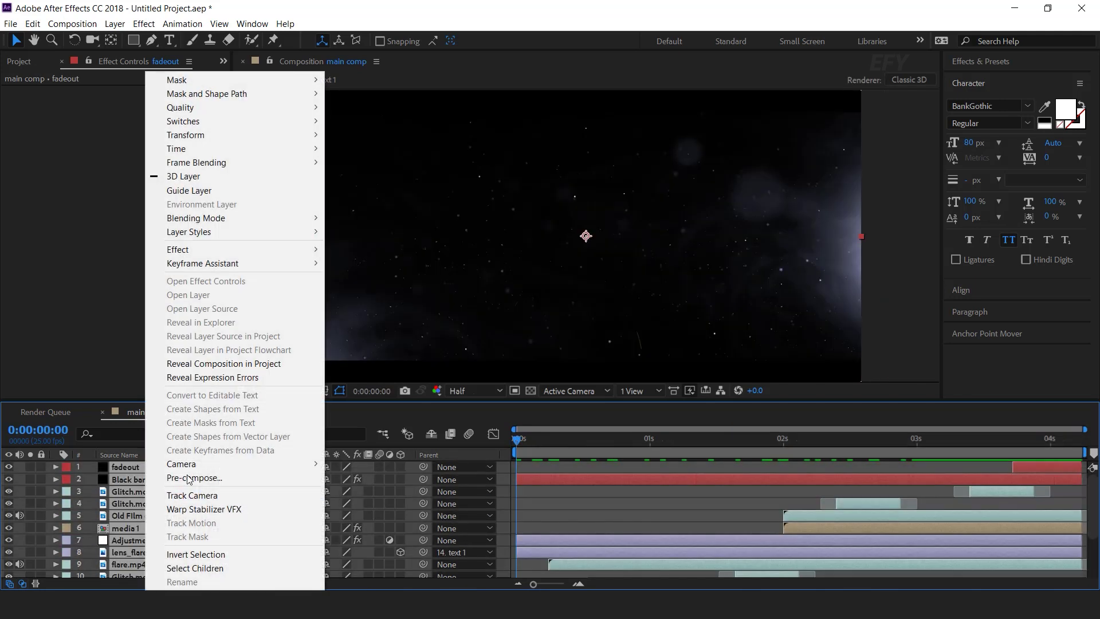
click(190, 479)
text(scene 1)
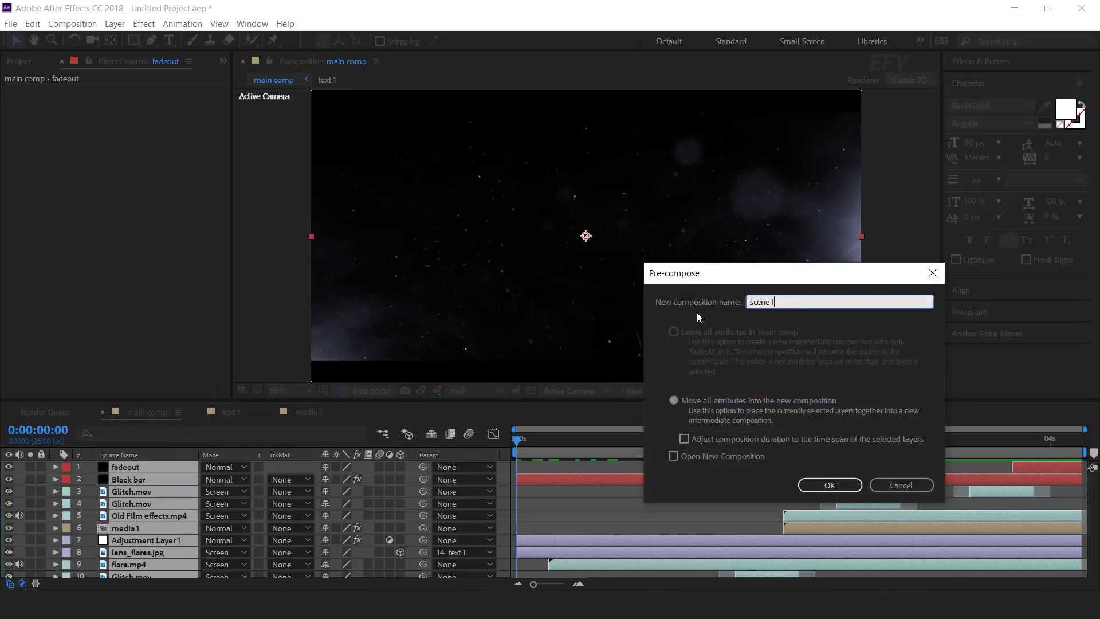
key(Return)
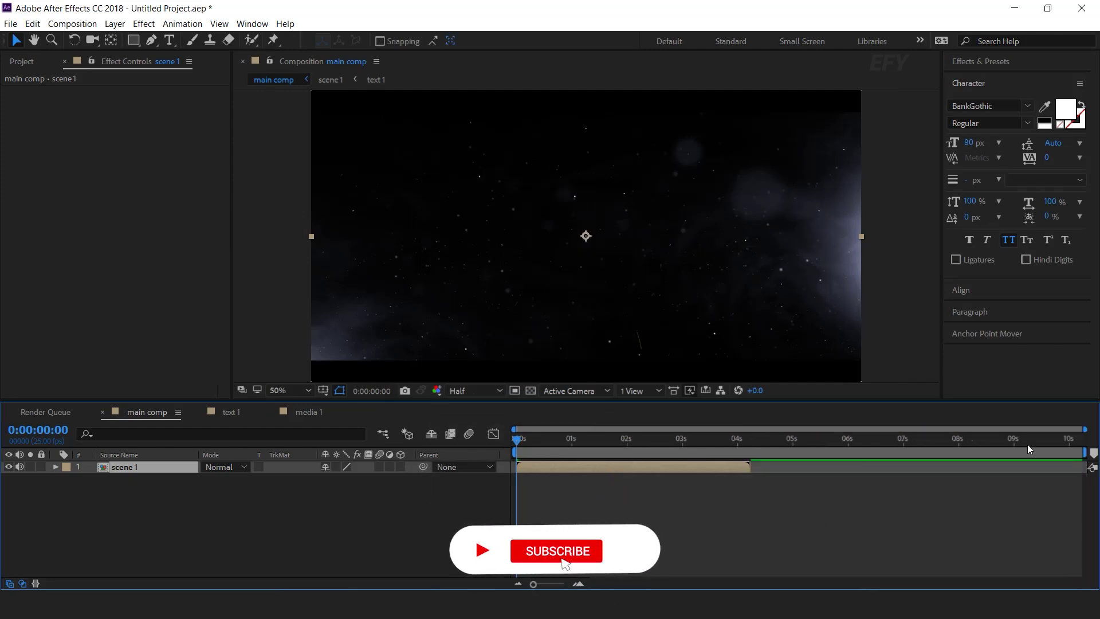
Preview the scene 1 layer in main comp and select it
click(312, 539)
drag(518, 440, 549, 454)
key(space)
click(125, 466)
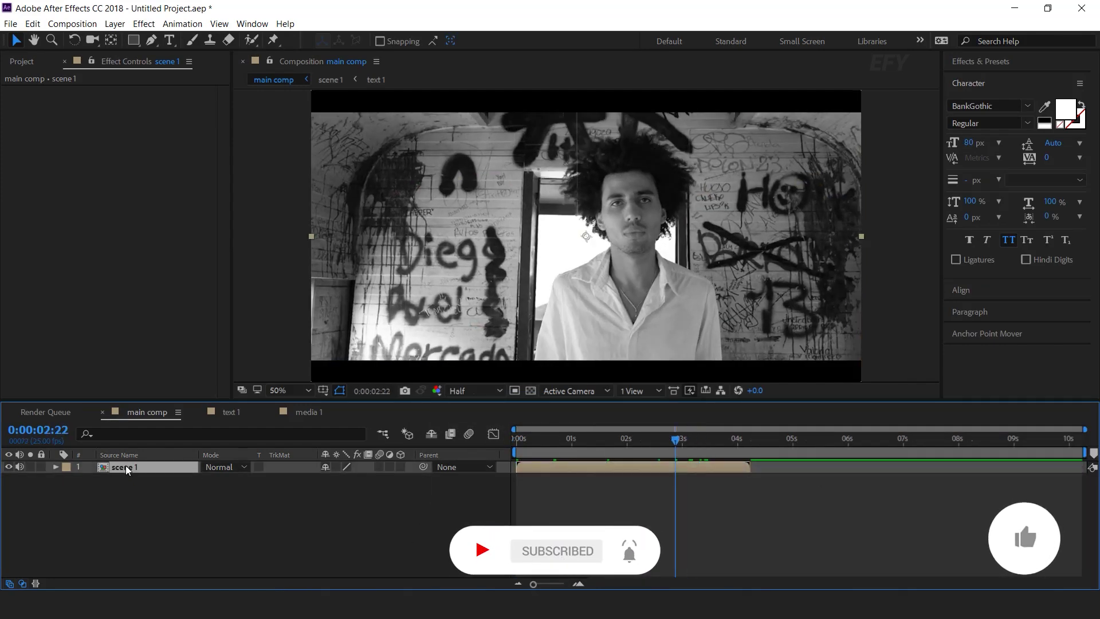
Duplicate the scene 1 layer in main comp and position the copy to start at 0:00:04:05, where the original ends
key(ctrl+d)
drag(632, 467, 854, 469)
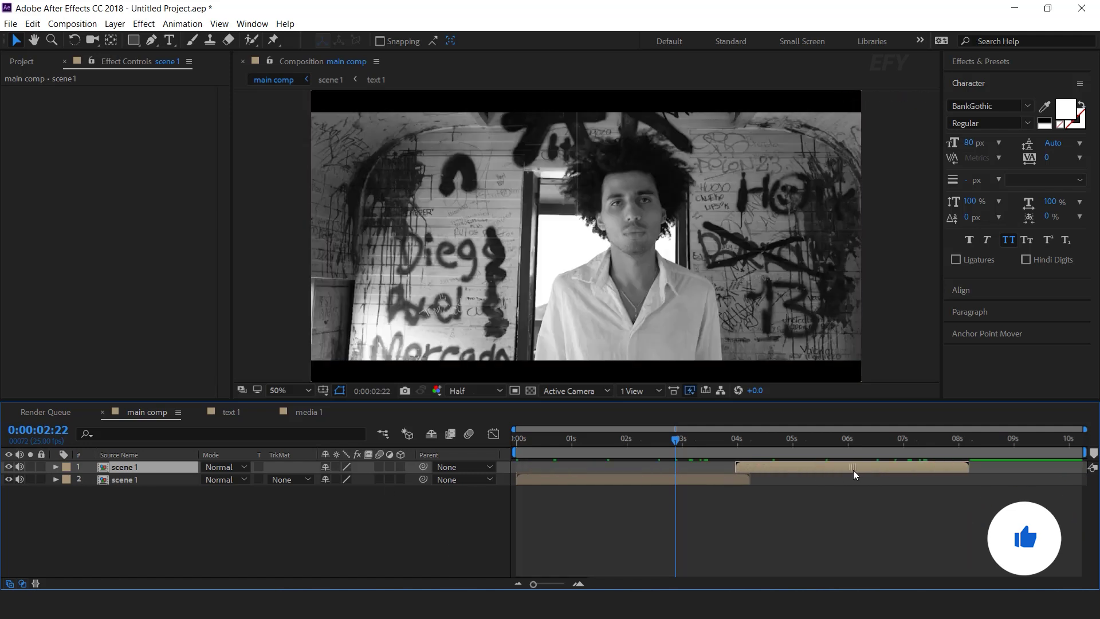
click(730, 442)
drag(729, 441, 750, 441)
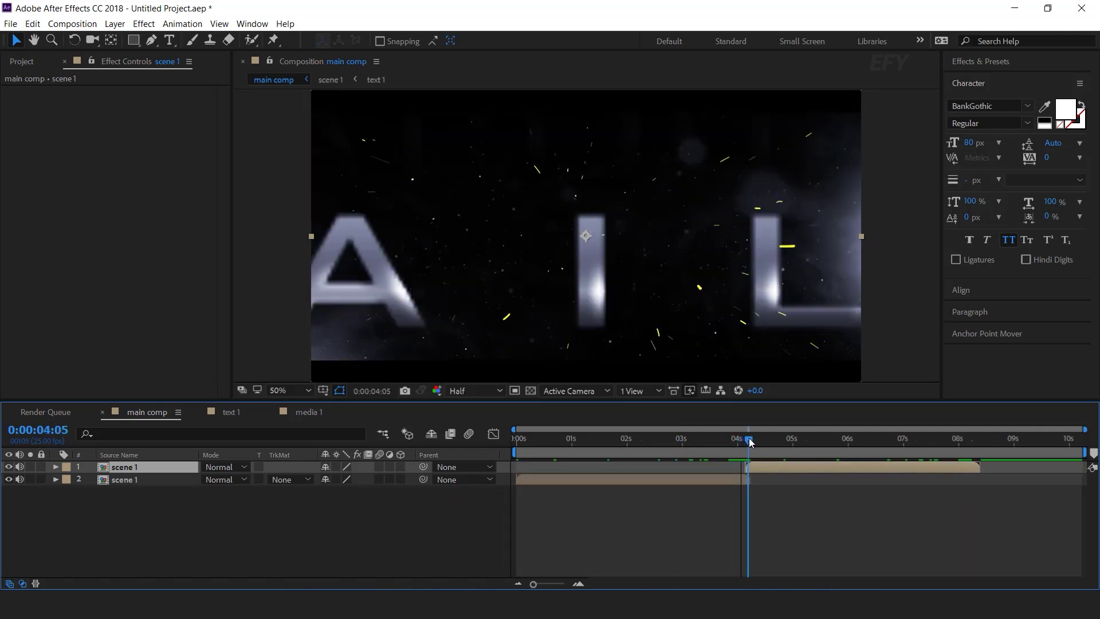
Duplicate the scene 1 composition as scene 2 in the project and replace the second scene 1 layer in main comp with it
click(23, 60)
click(8, 191)
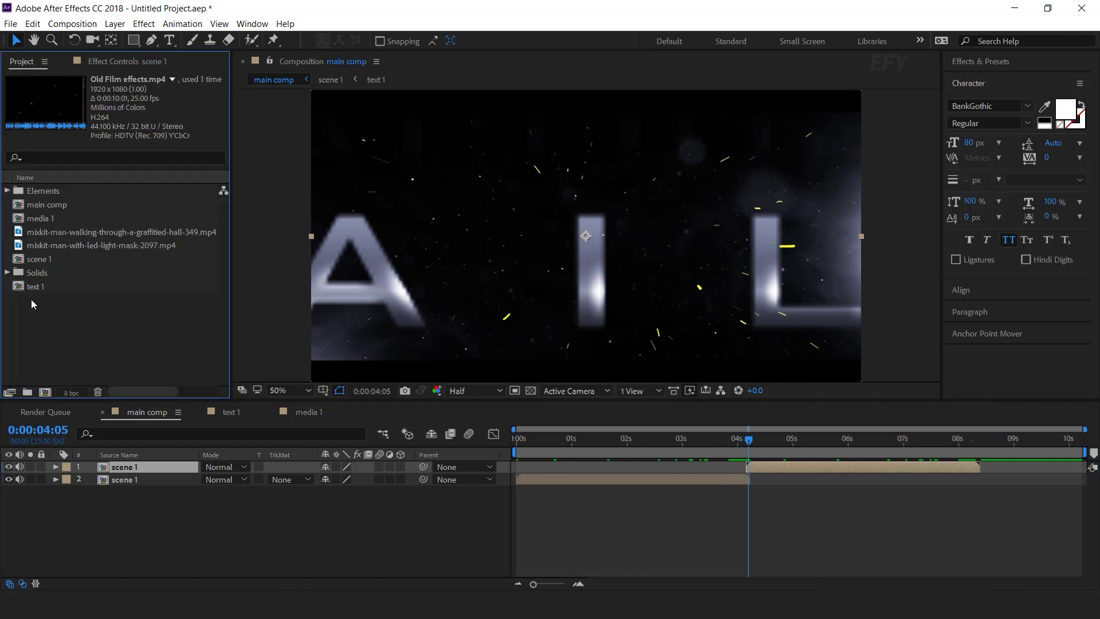
click(91, 261)
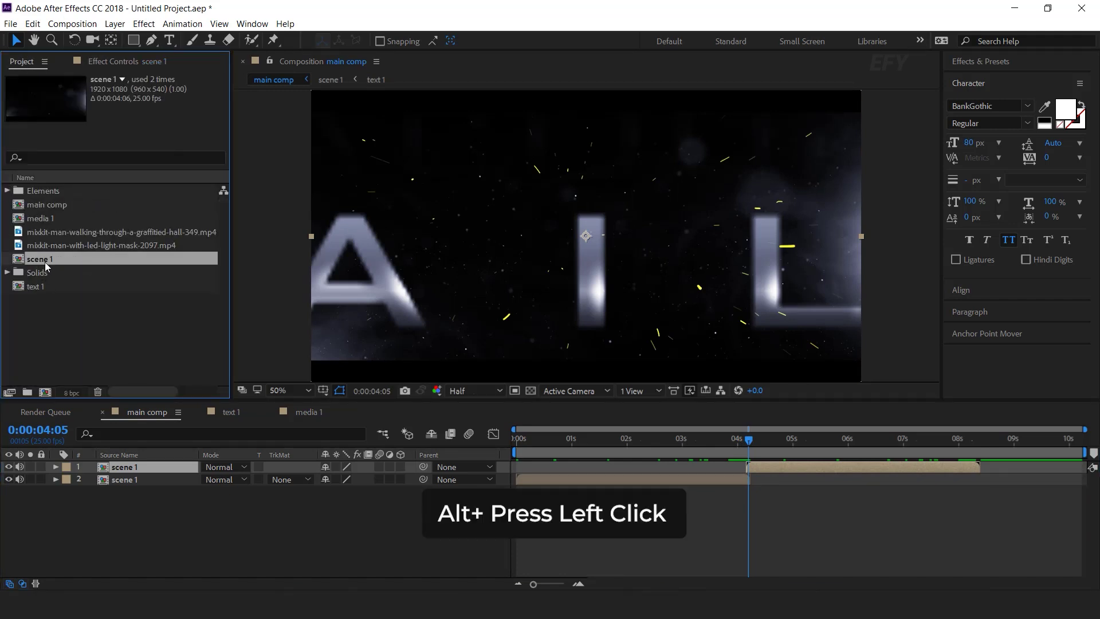
key(ctrl+d)
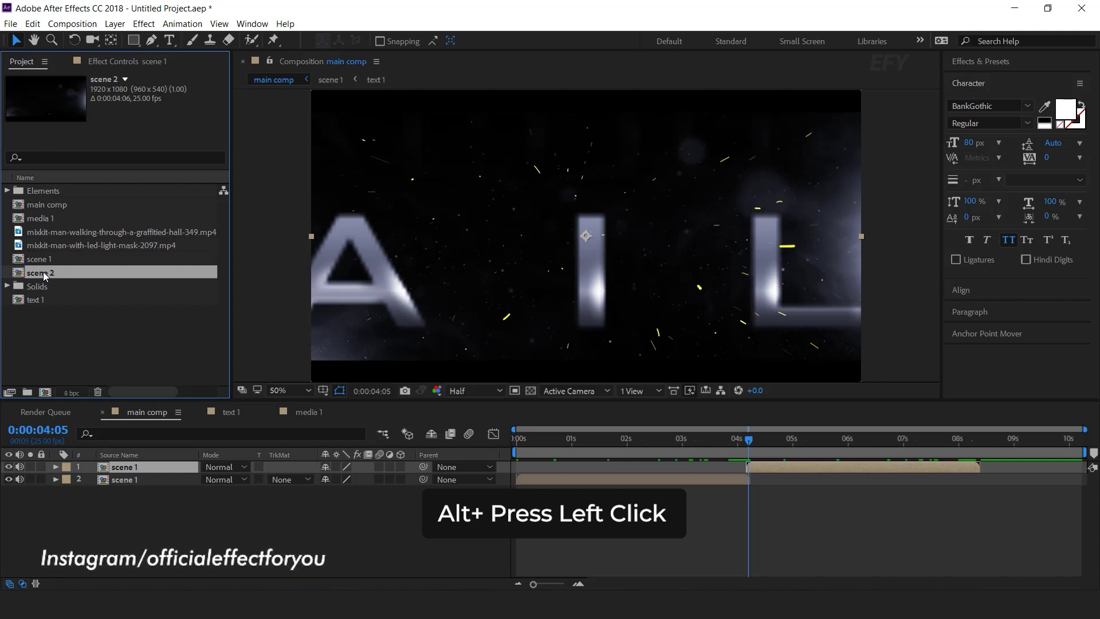
drag(143, 466, 126, 468)
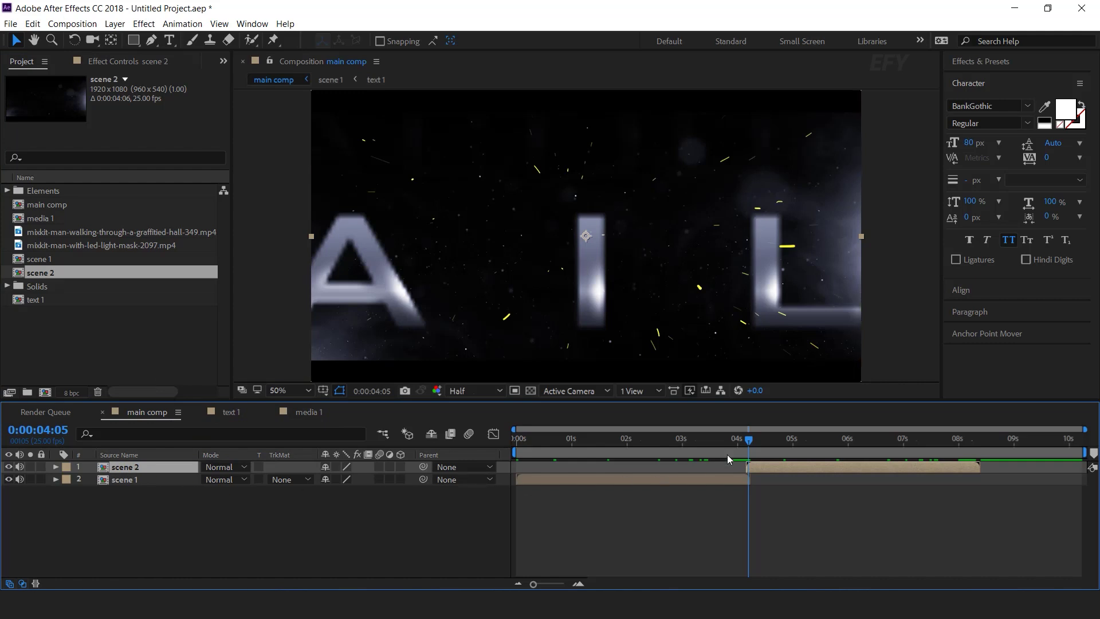
Open scene 2, duplicate the media 1 composition as media 2, and replace scene 2's media 1 layer with it
double_click(780, 469)
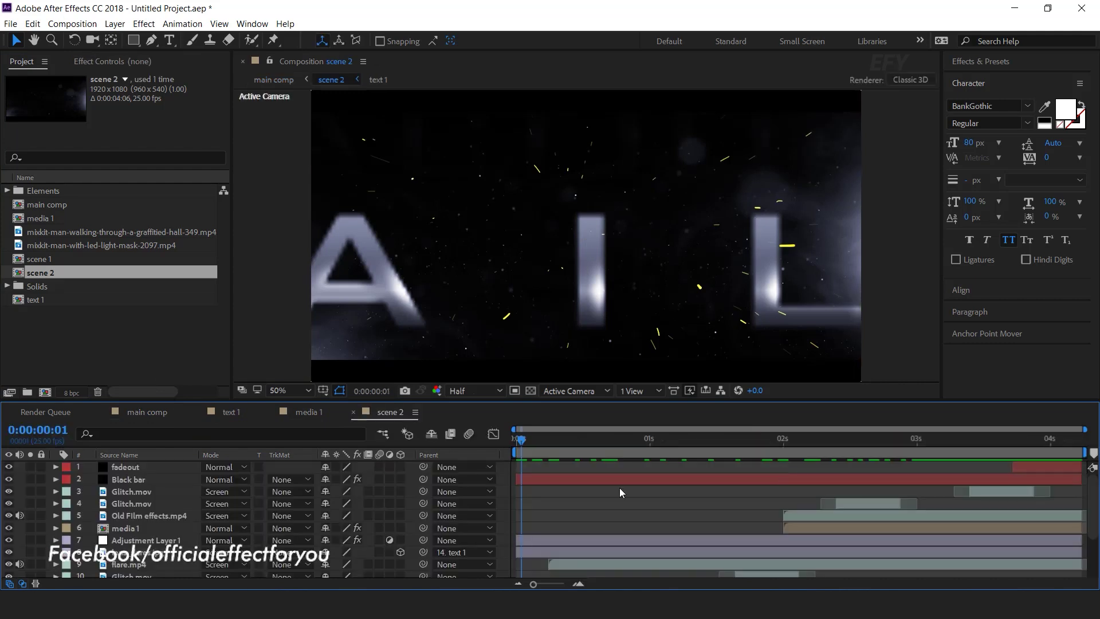
scroll(86, 530, down, 2)
scroll(86, 530, up, 5)
click(127, 527)
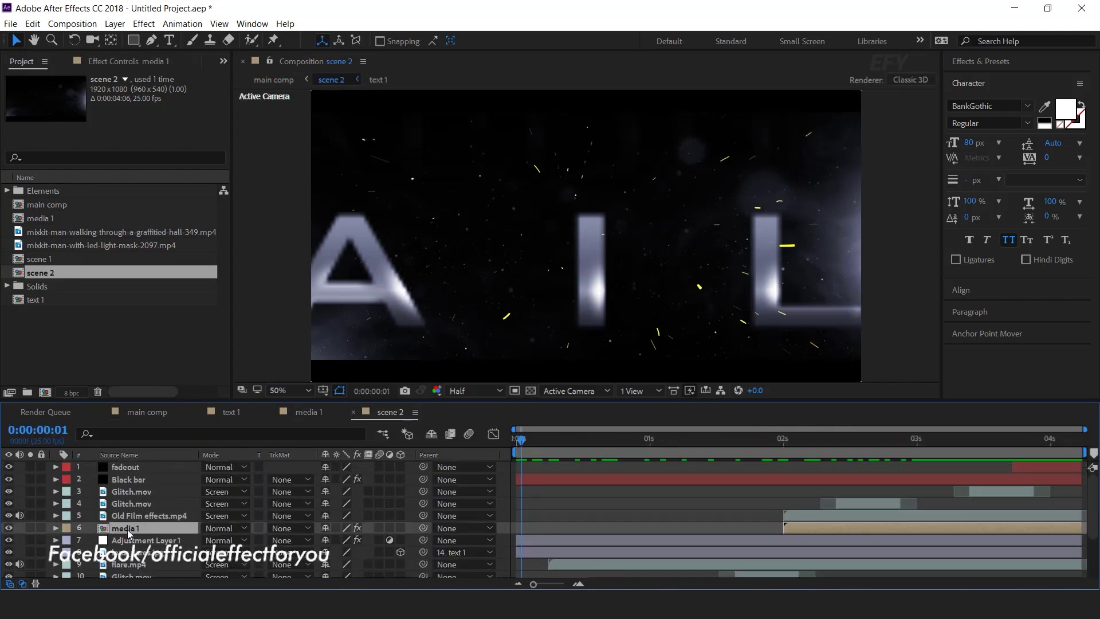
click(47, 218)
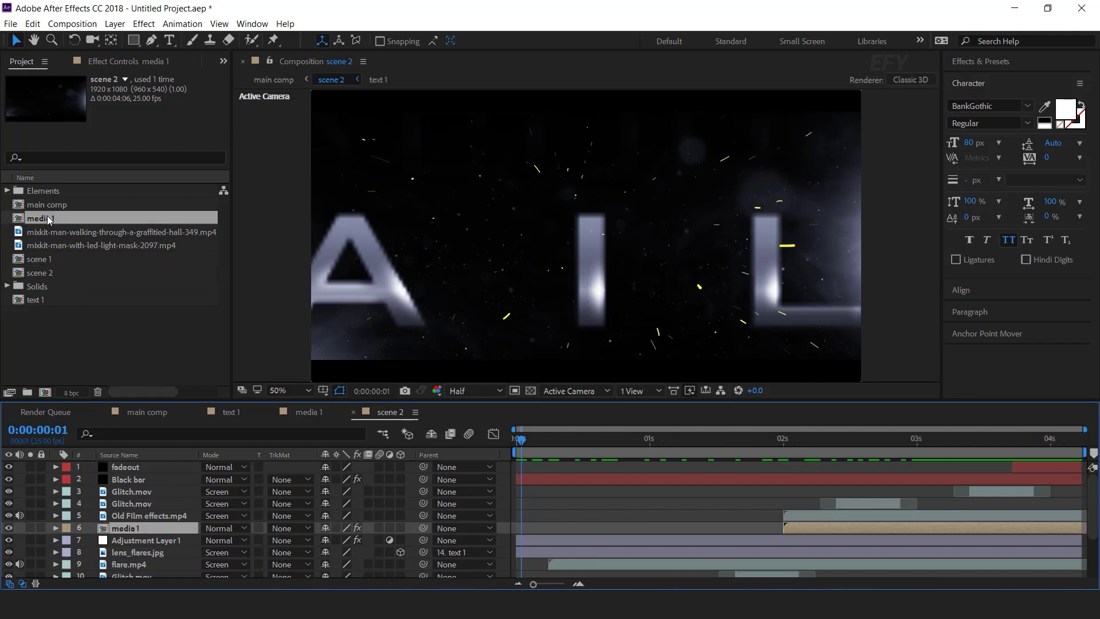
key(ctrl+d)
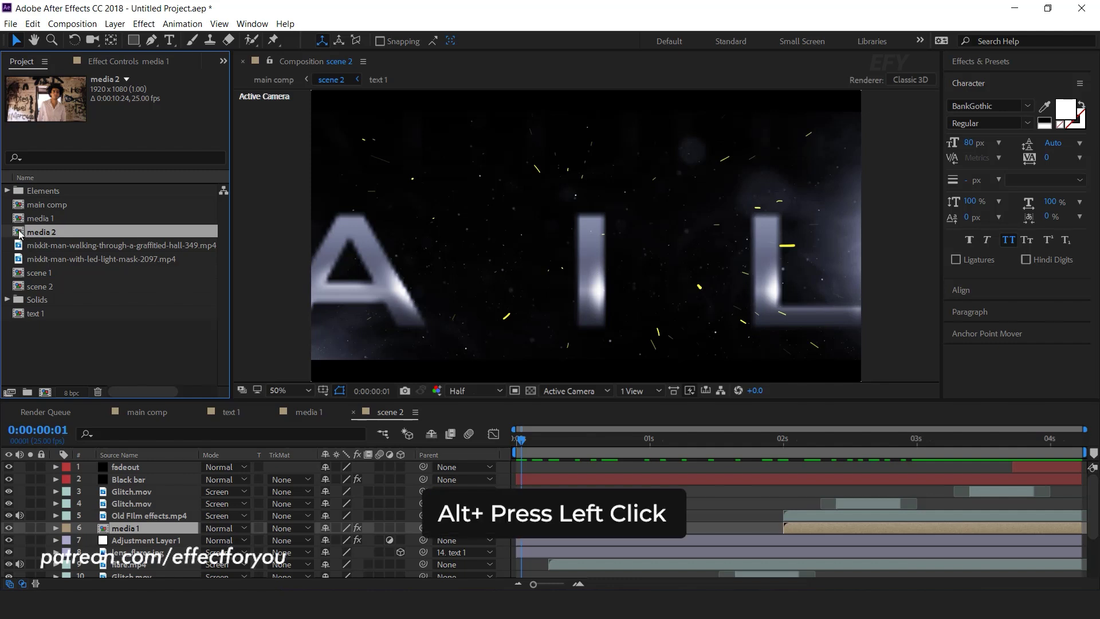
drag(154, 503, 156, 529)
Duplicate the text 1 composition as text 2 and replace the text 1 layer in scene 2 with it
scroll(156, 528, down, 3)
click(157, 559)
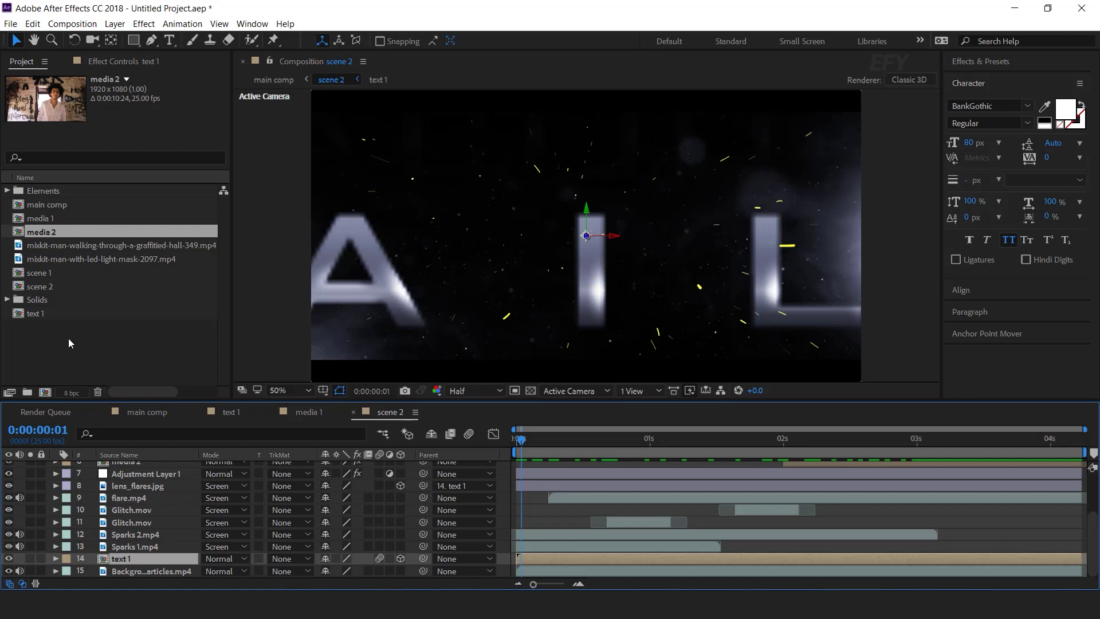
click(39, 317)
key(ctrl+d)
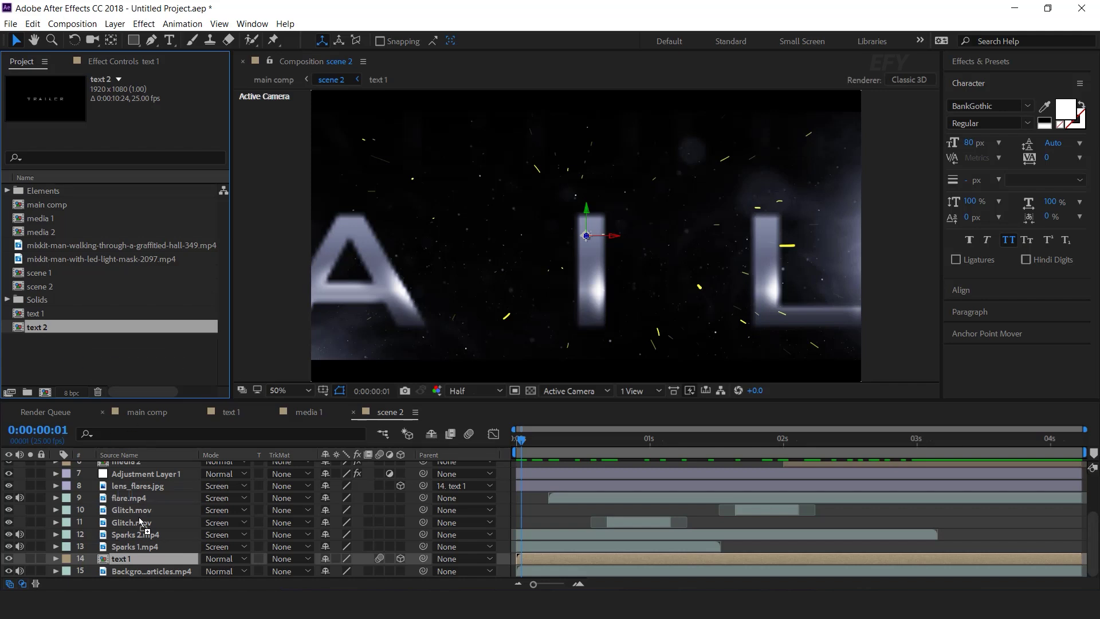
drag(132, 563, 130, 560)
Open text 2, change the upper title line to "cinematic" and the lower line to "trailer", and check the title animation
double_click(131, 559)
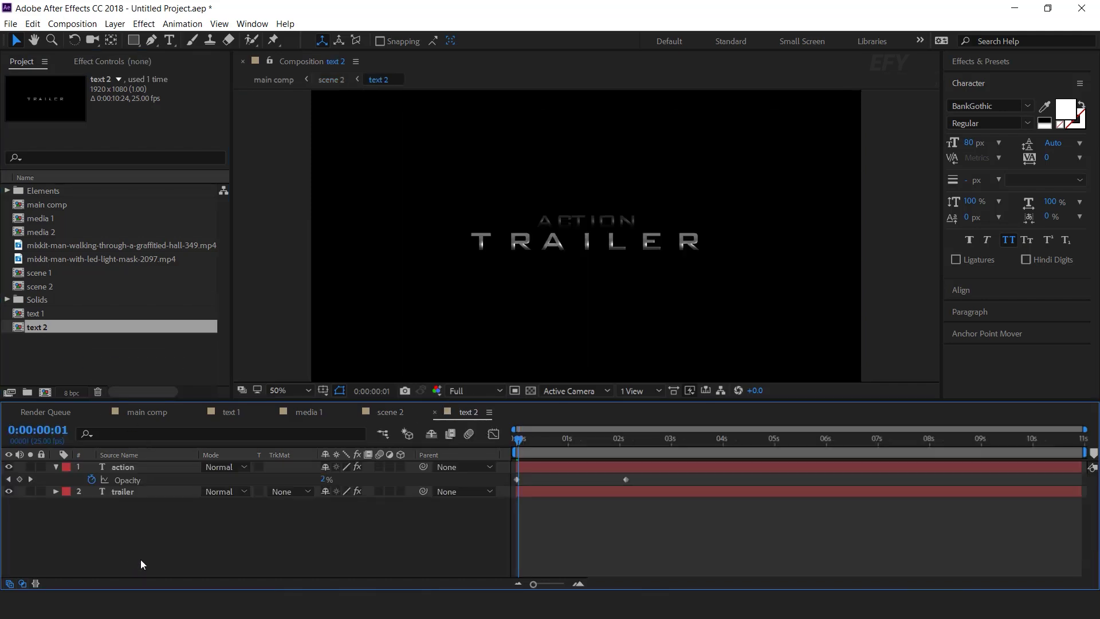
click(724, 438)
double_click(596, 216)
text(cinematic)
click(638, 492)
double_click(627, 244)
text(trailer)
click(623, 533)
drag(559, 440, 686, 439)
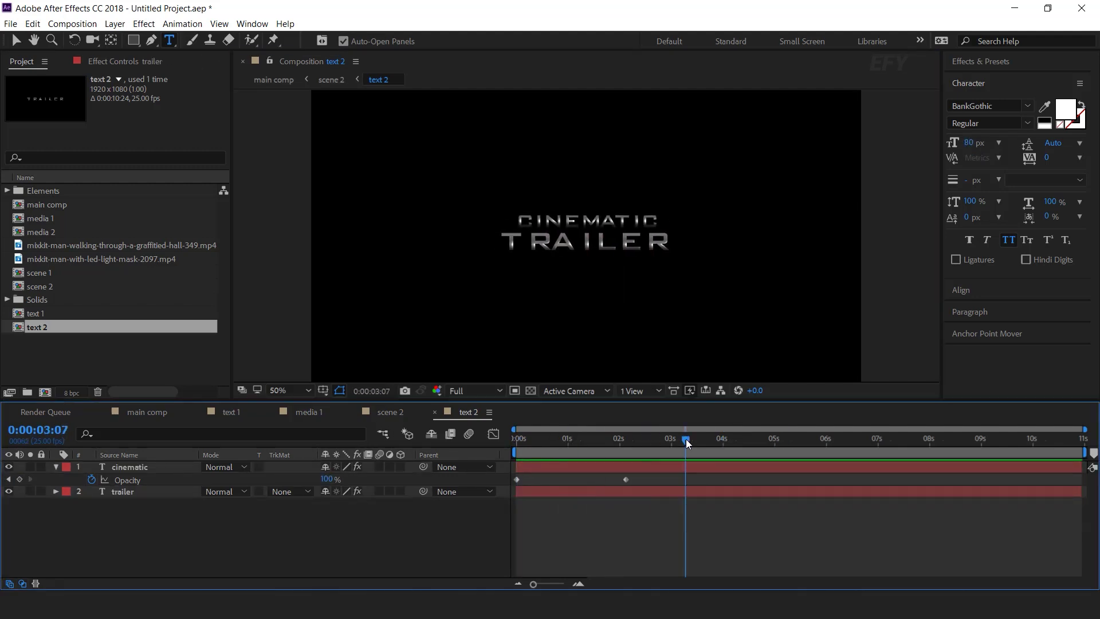
Replace the clip inside scene 2's media 2 composition with mixkit-man-with-led-light-mask-2097.mp4 and return to scene 2
click(434, 412)
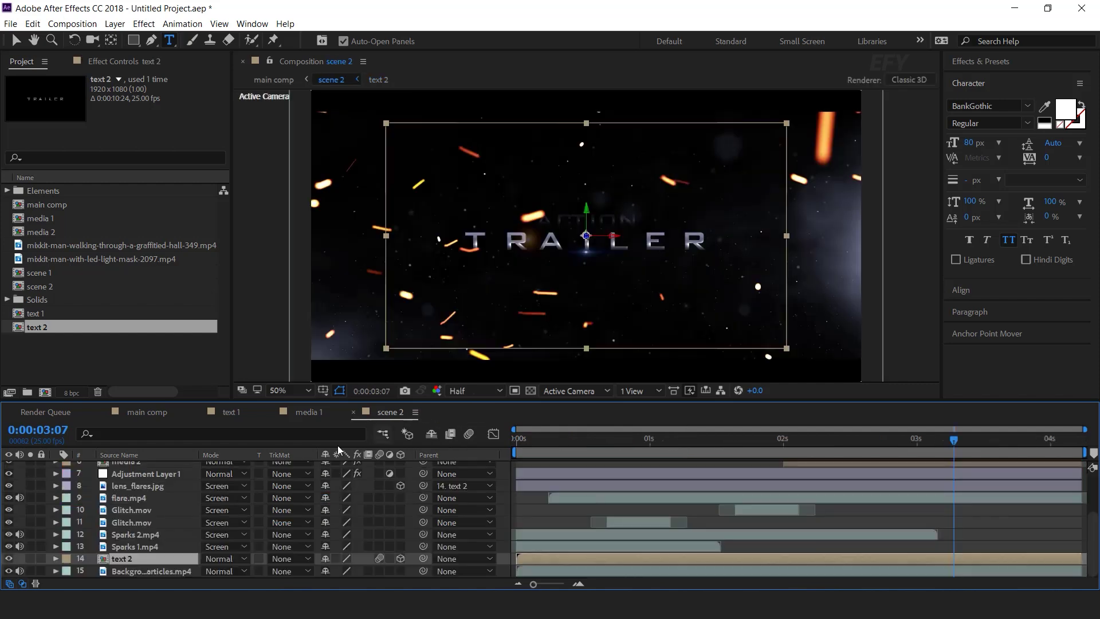
scroll(147, 528, up, 3)
click(145, 529)
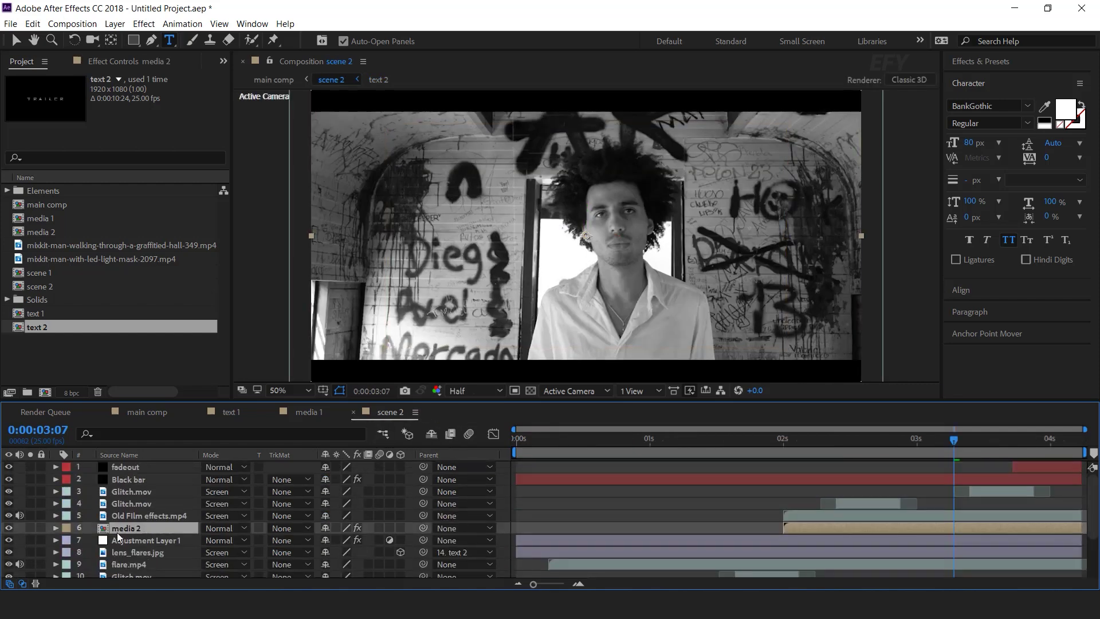
double_click(148, 530)
click(142, 467)
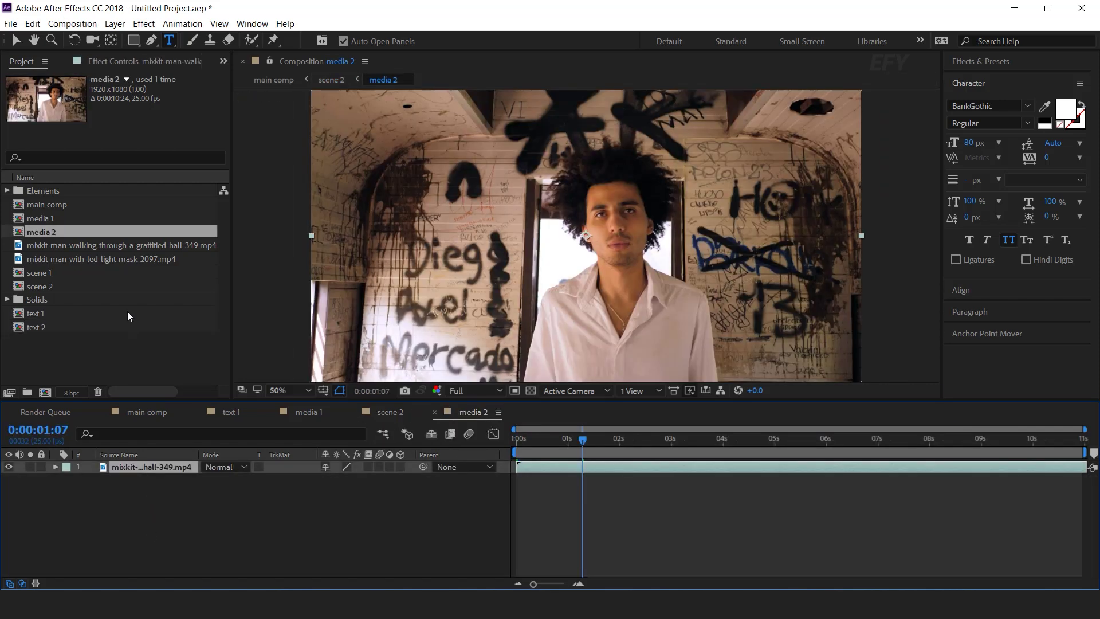
click(106, 259)
drag(107, 259, 223, 552)
key(v)
click(367, 412)
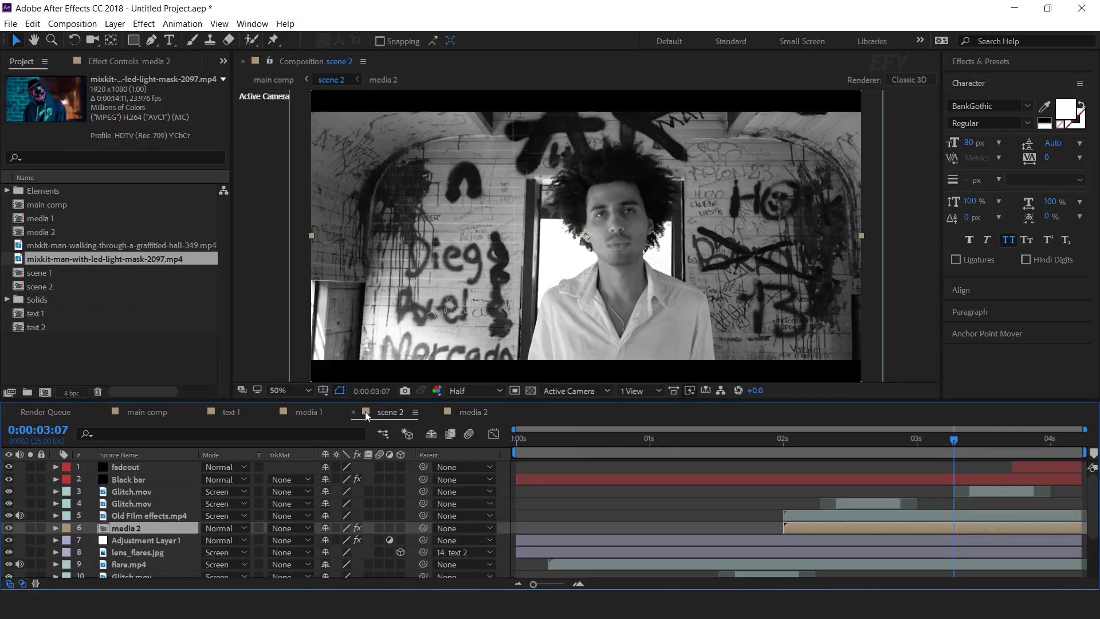
Return to main comp and preview the full trailer across scene 1 and scene 2
click(139, 414)
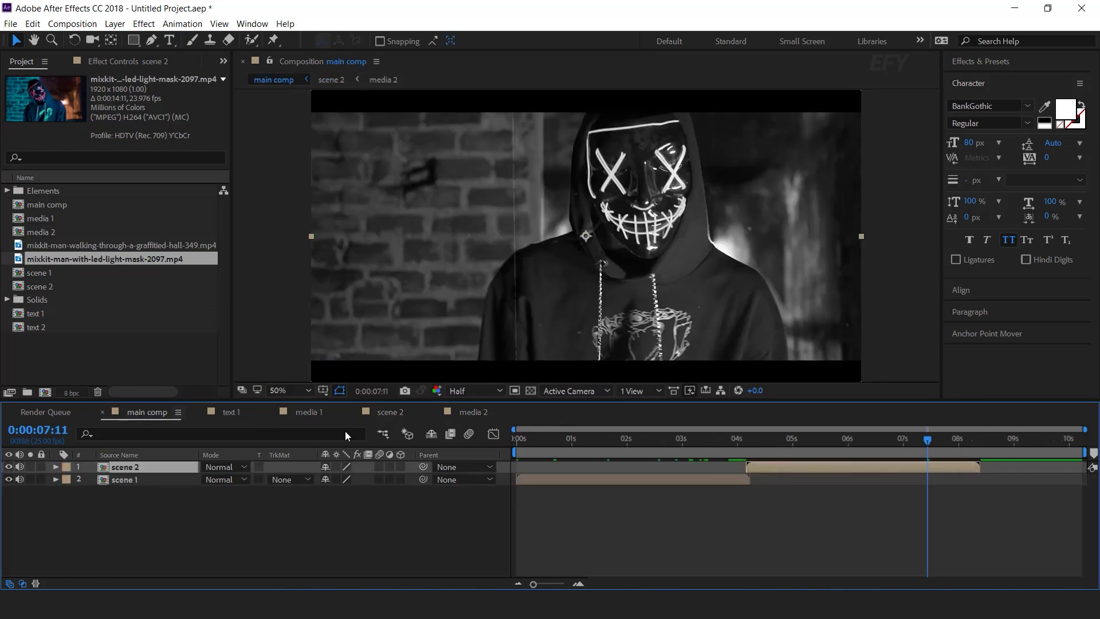
drag(940, 440, 978, 443)
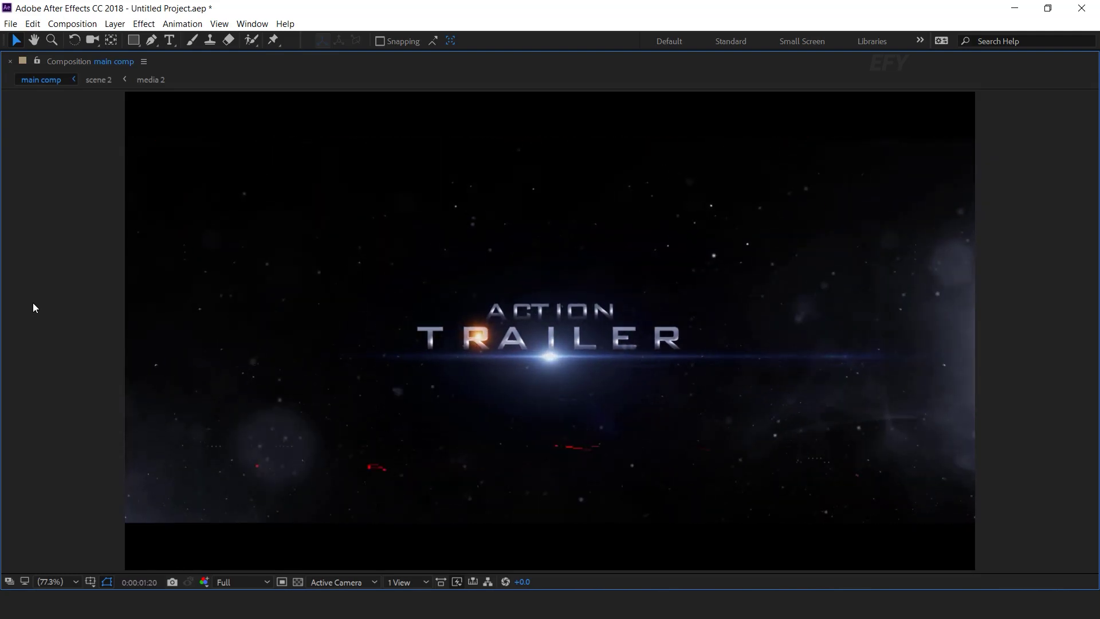
key(ctrl+d)
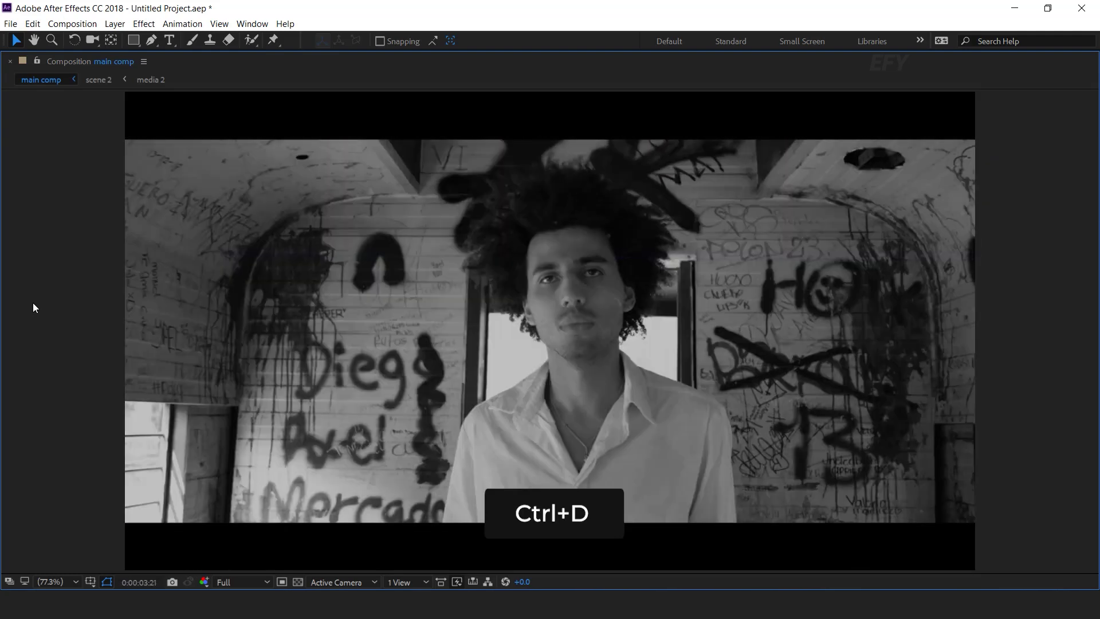